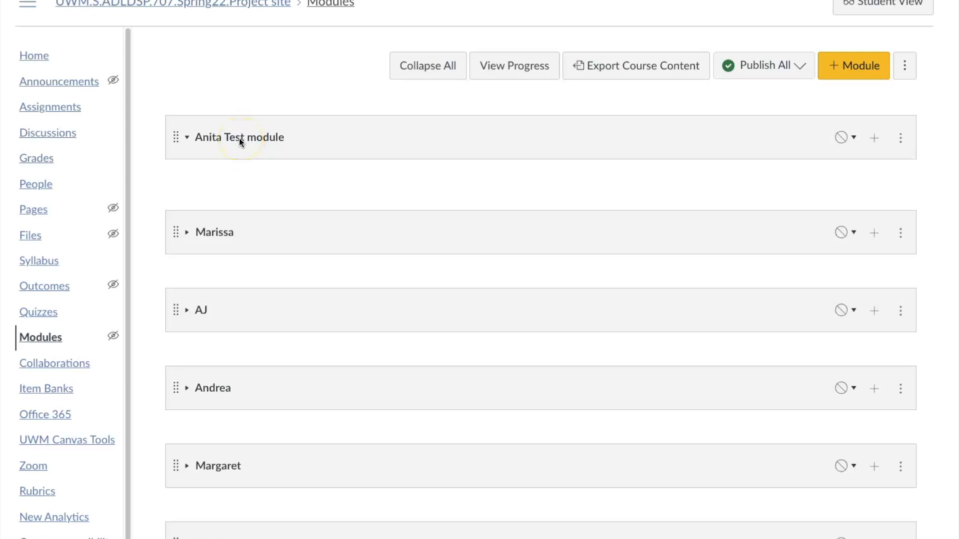
Expand and collapse the test module at the head of the module list to check its contents.
left_click(186, 143)
left_click(186, 143)
left_click(187, 143)
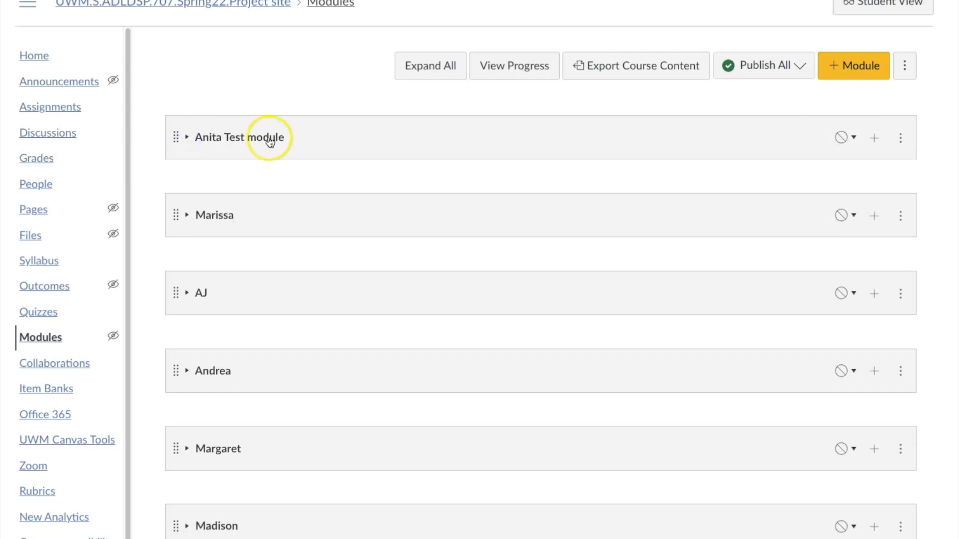
left_click(502, 143)
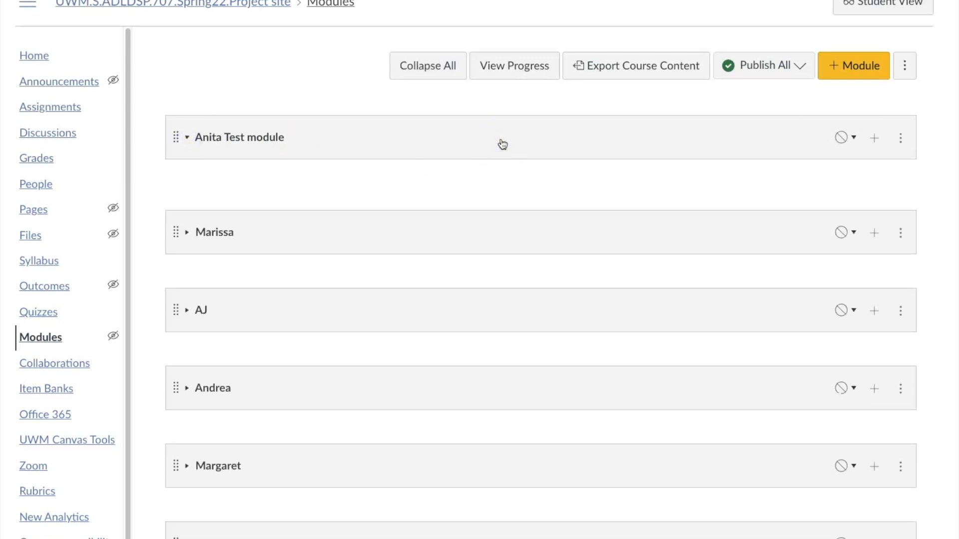
left_click(642, 148)
left_click(254, 132)
left_click(187, 138)
left_click(218, 144)
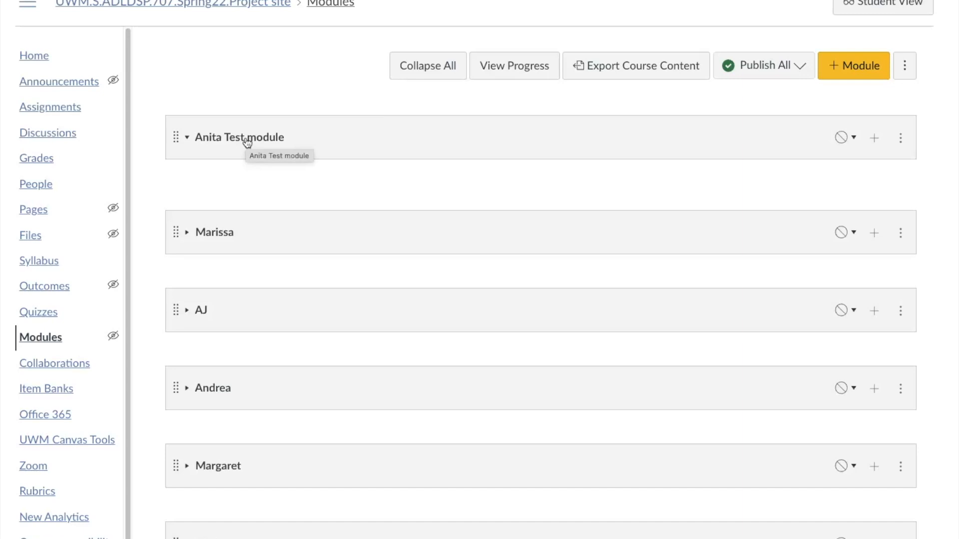
left_click(247, 143)
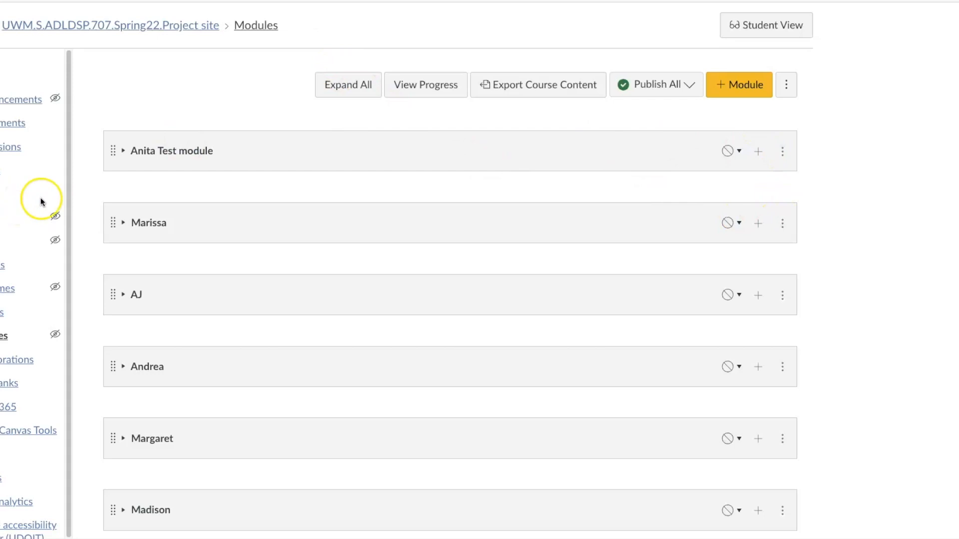
Start adding a Page item to the test module, choosing to create a new page instead of an existing one.
left_click(758, 153)
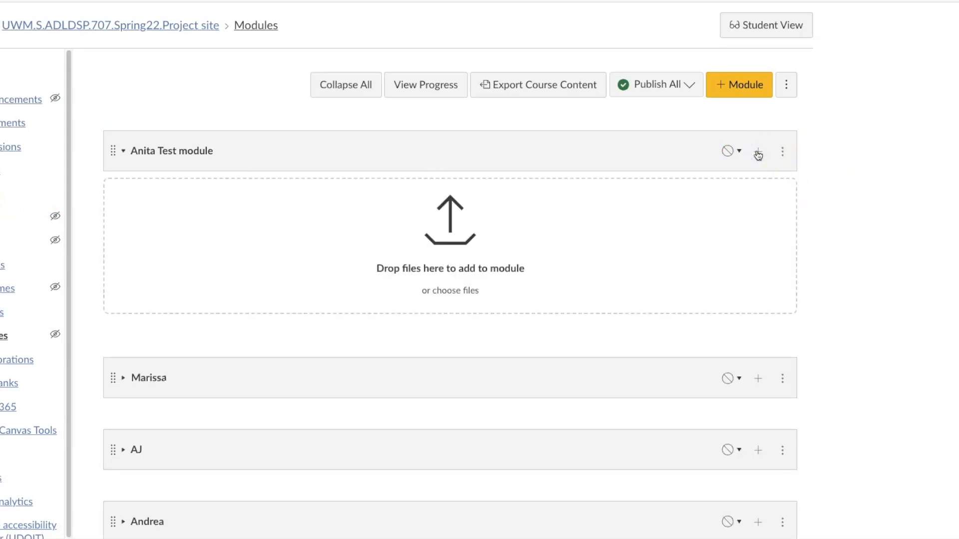
left_click(783, 153)
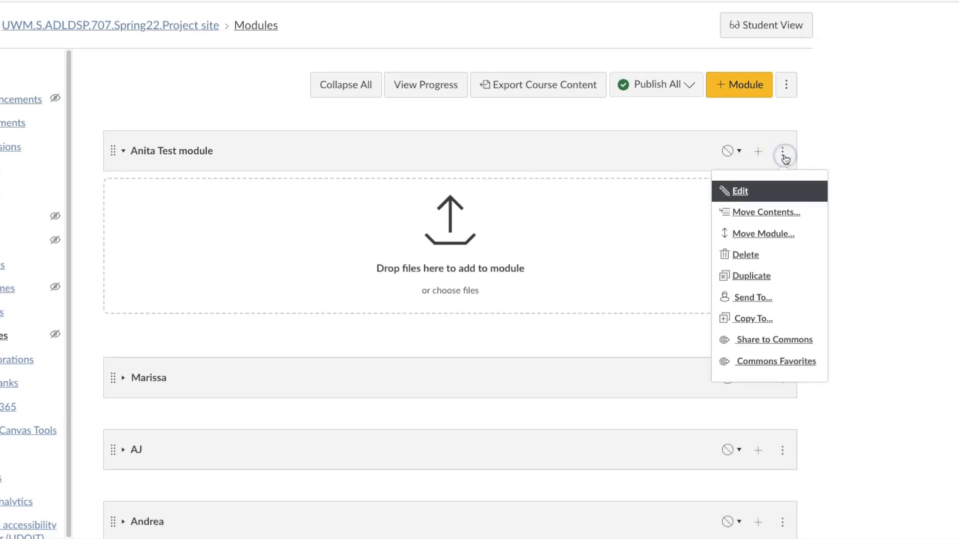
left_click(759, 153)
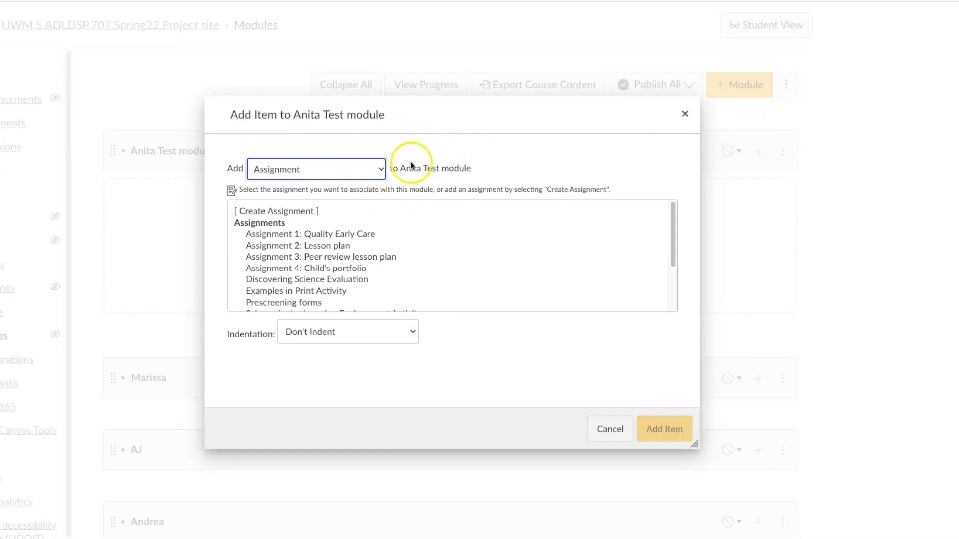
left_click(380, 170)
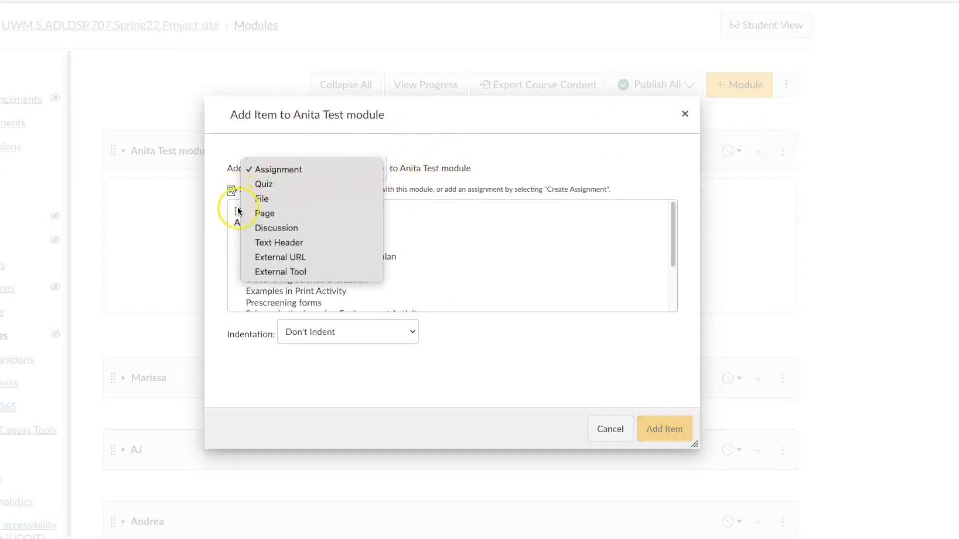
left_click(264, 216)
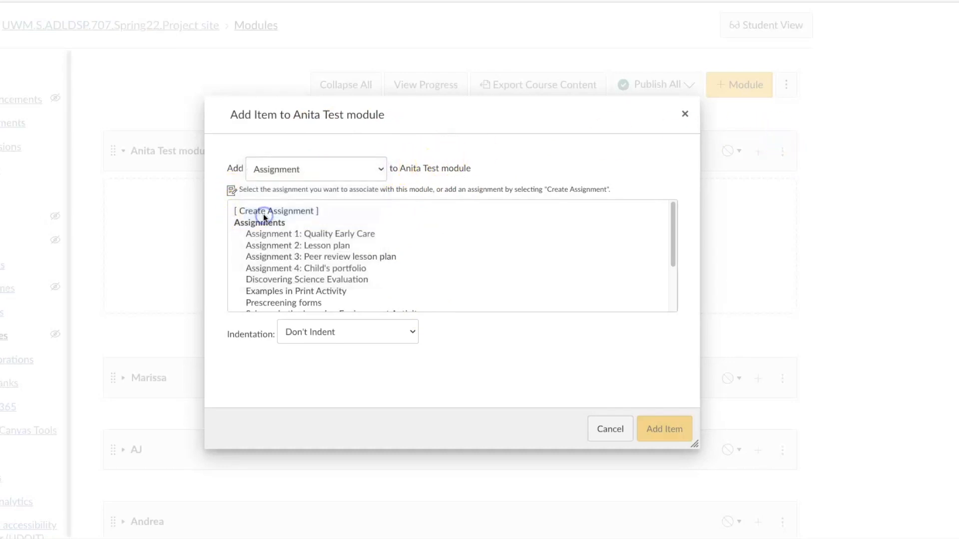
scroll(304, 243, "down", 2)
scroll(304, 241, "down", 10)
scroll(304, 240, "up", 15)
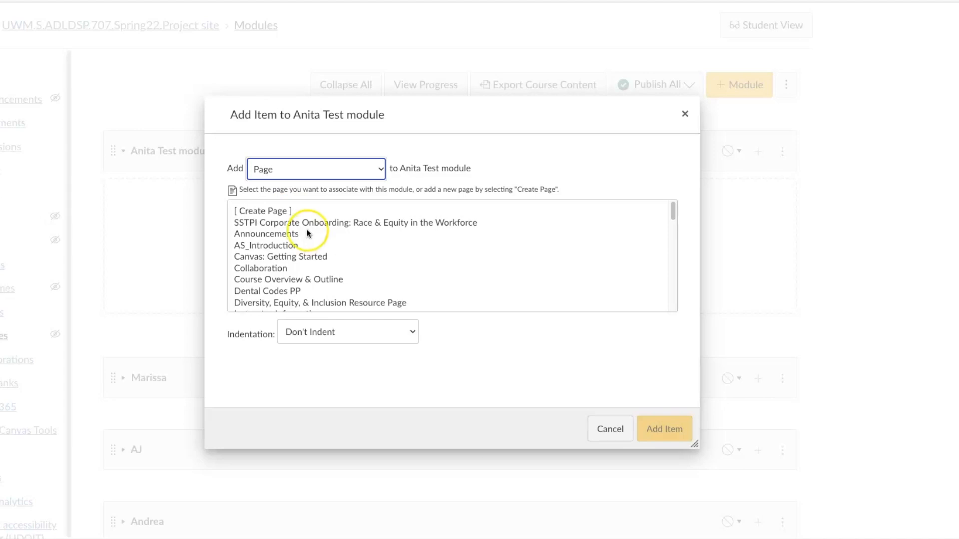
left_click(274, 211)
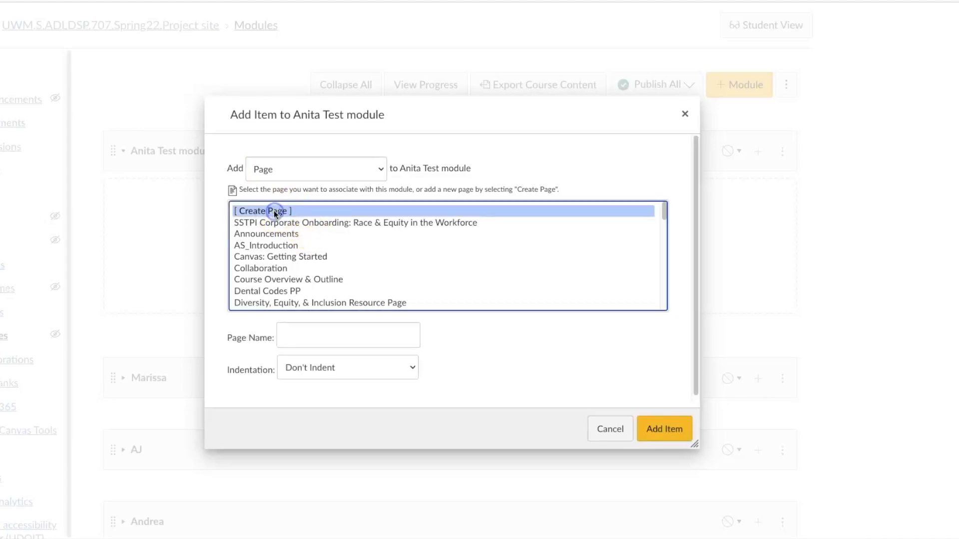
Name the new page with the instructor's first name followed by "_Module 1" and add it to the test module.
left_click(293, 338)
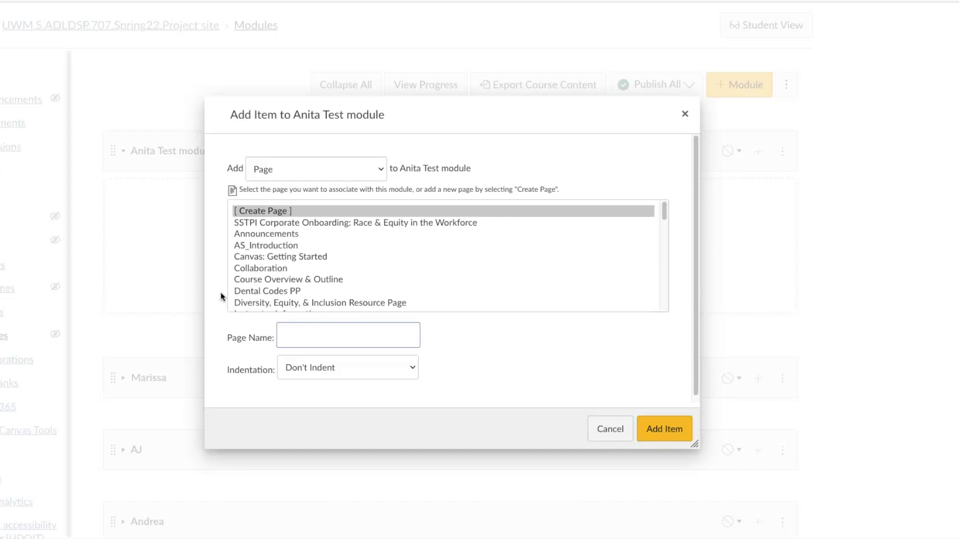
type("Samuel")
type("_")
type("Welco")
type("me_R")
key("BackSpace")
key("BackSpace")
key("BackSpace")
key("BackSpace")
key("BackSpace")
key("BackSpace")
key("BackSpace")
key("BackSpace")
key("BackSpace")
type("Module 1")
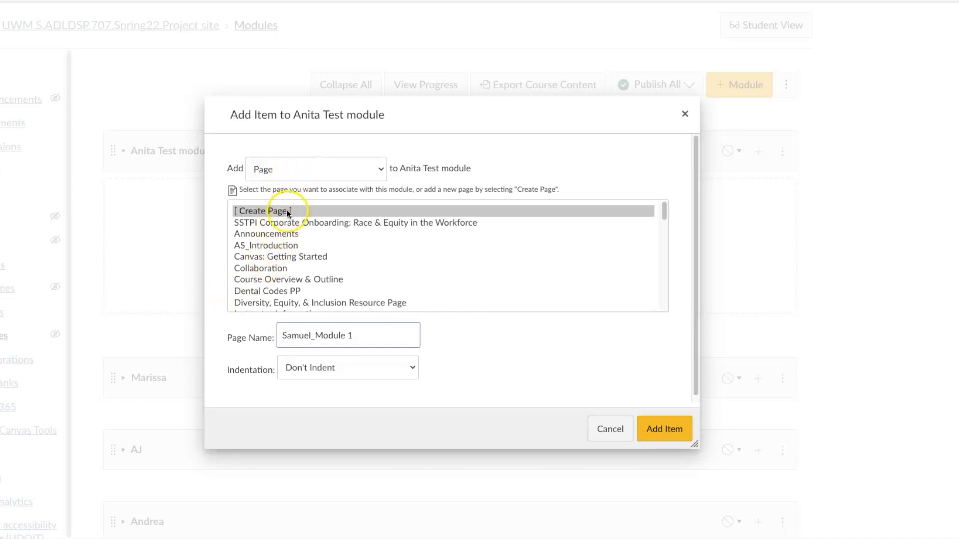
left_click(670, 429)
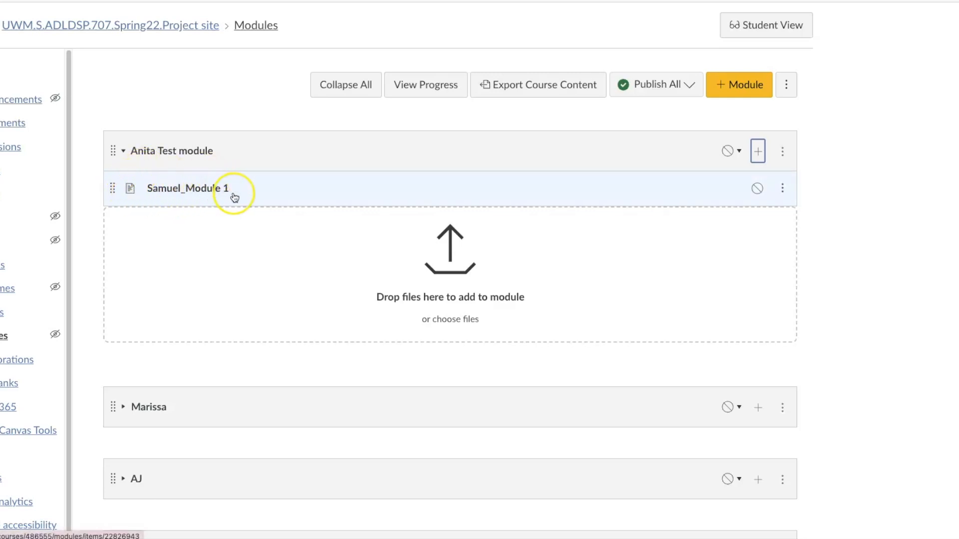
Open the new Module 1 page from the test module for editing.
left_click(194, 192)
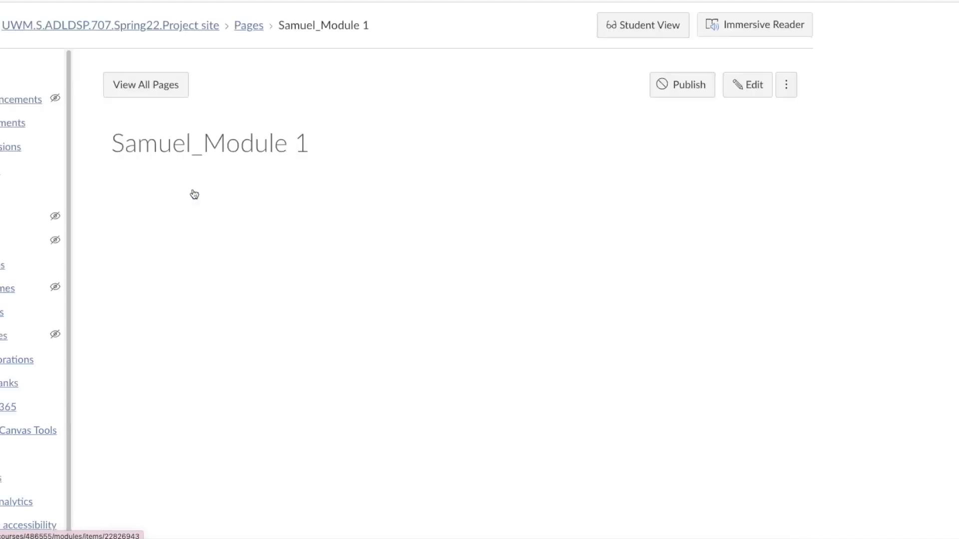
left_click(210, 143)
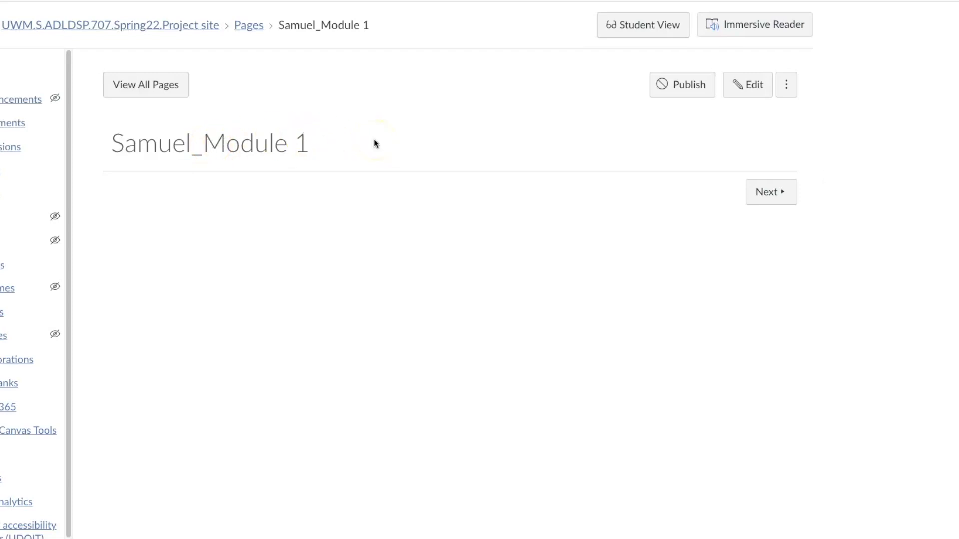
left_click(752, 91)
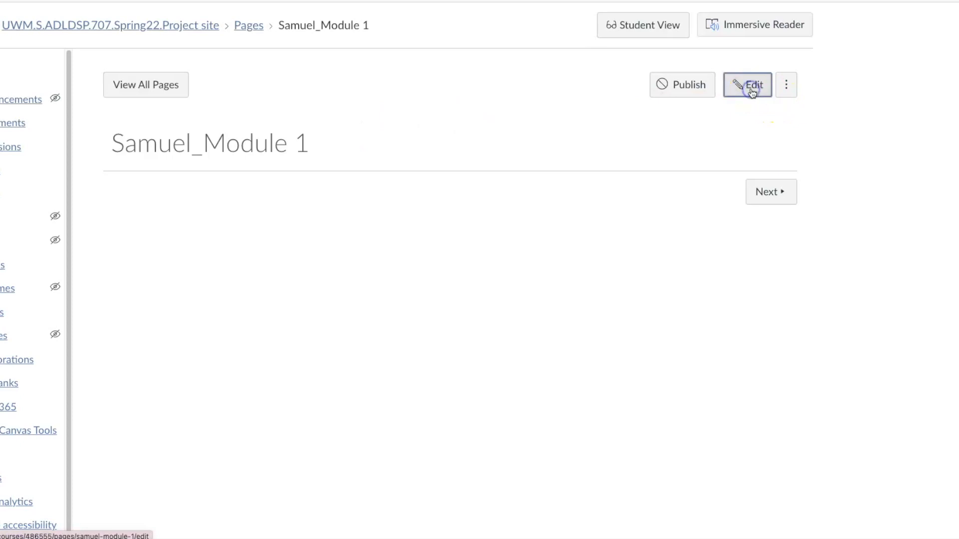
Enter "Welcome to Module 1." and, on a new line, "Objectives of the module:" in the page body.
left_click(305, 259)
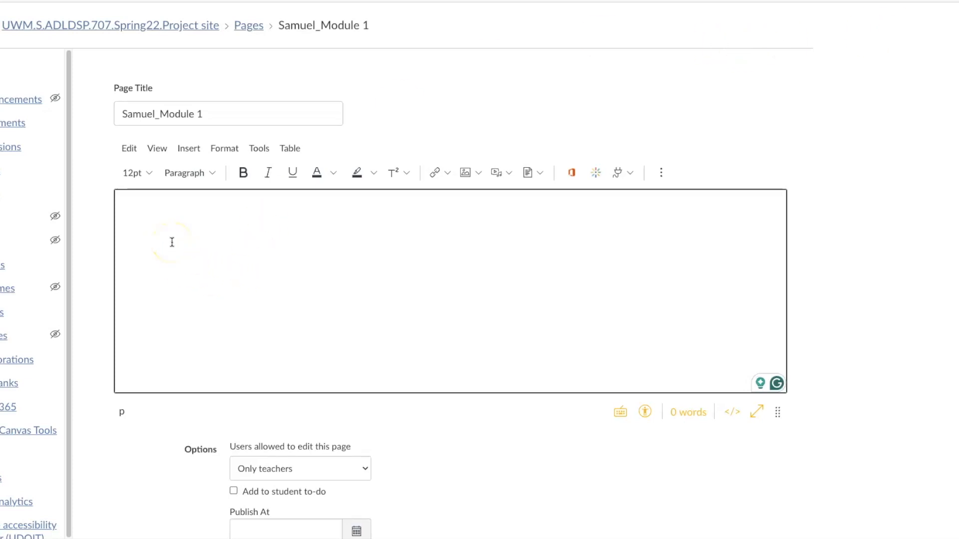
type("Welcome to Mdou")
key("BackSpace")
key("BackSpace")
key("BackSpace")
type("odule 1.")
key("Return")
type("Objectives of the module:")
key("Return")
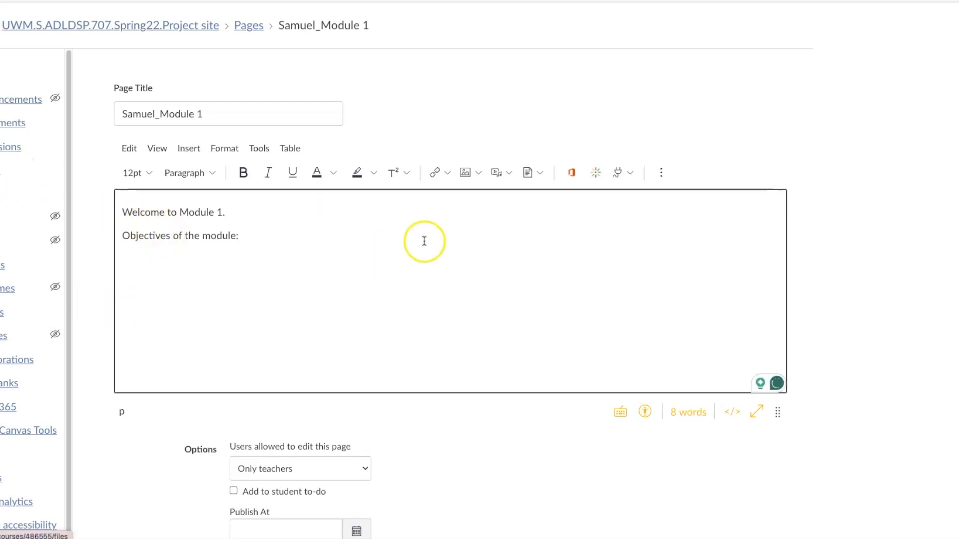
Add a numbered list with the items a, b and c below the objectives line.
left_click(662, 173)
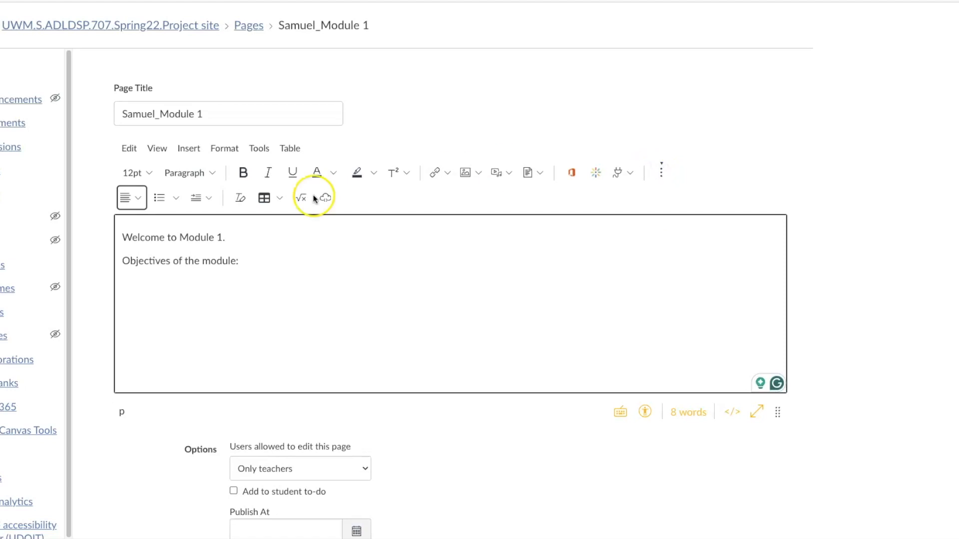
left_click(176, 199)
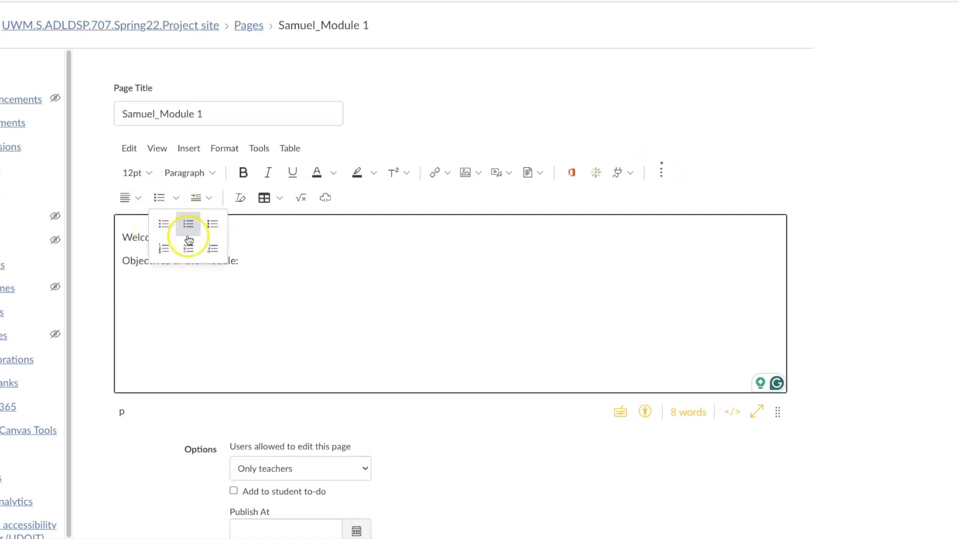
left_click(164, 249)
left_click(227, 284)
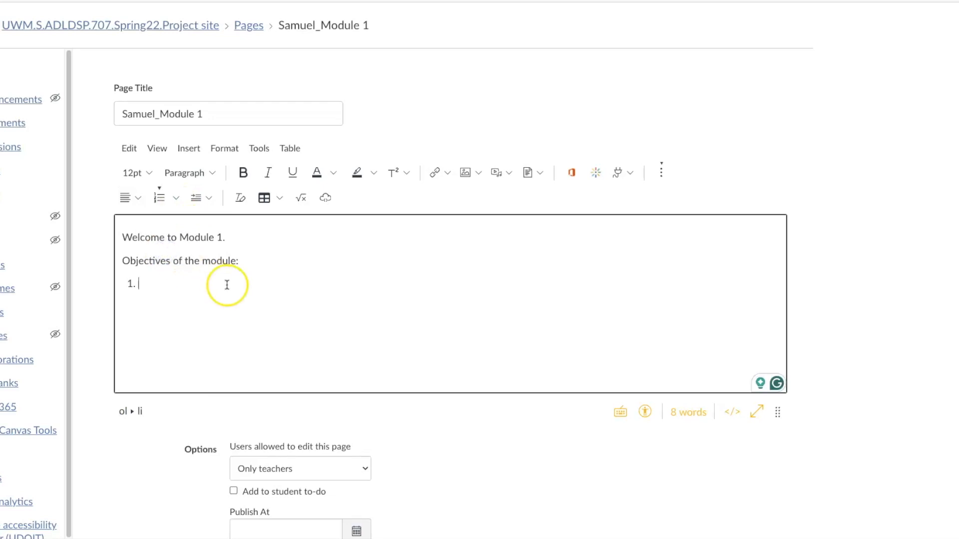
type("a")
key("Return")
type("b")
key("Return")
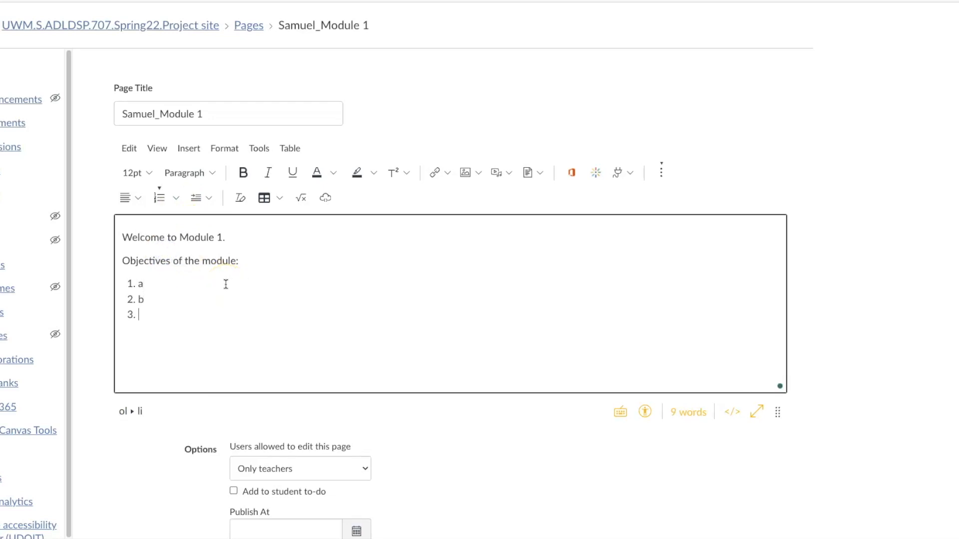
type("c")
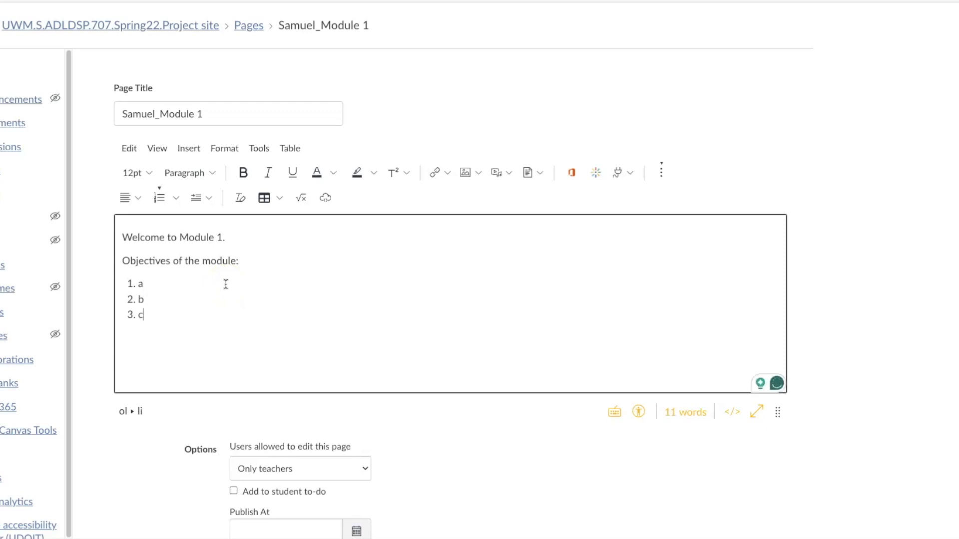
Insert a horizontal line below the numbered objectives list.
left_click_drag(120, 261, 236, 266)
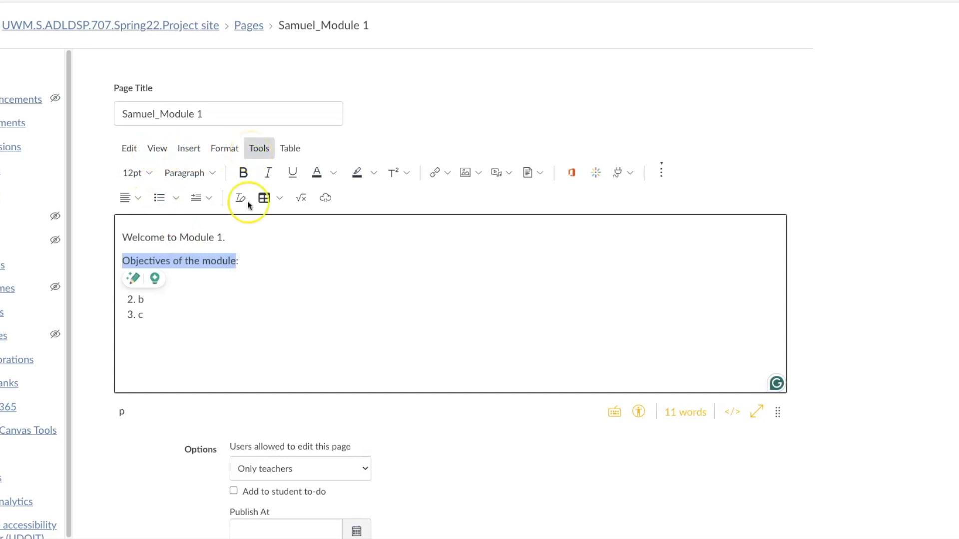
left_click(199, 331)
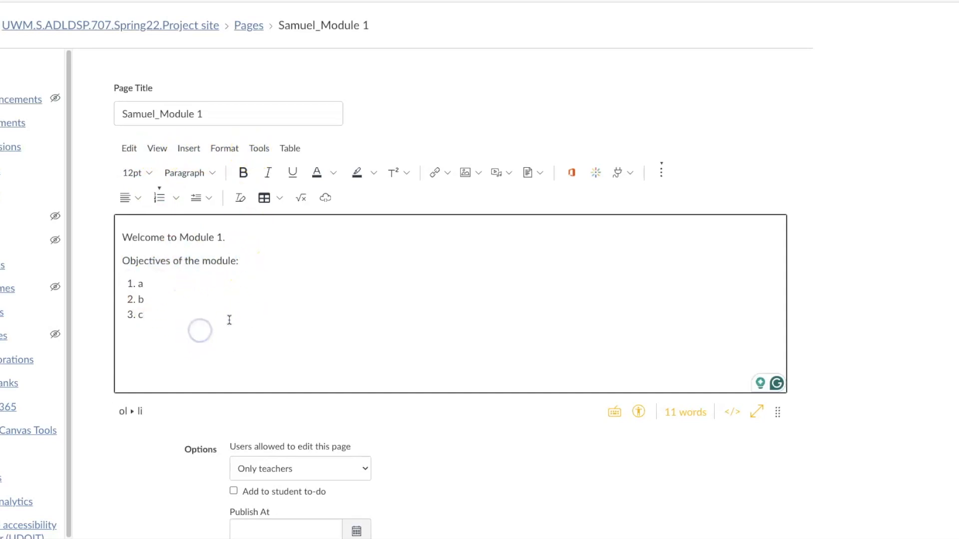
key("Return")
left_click(176, 149)
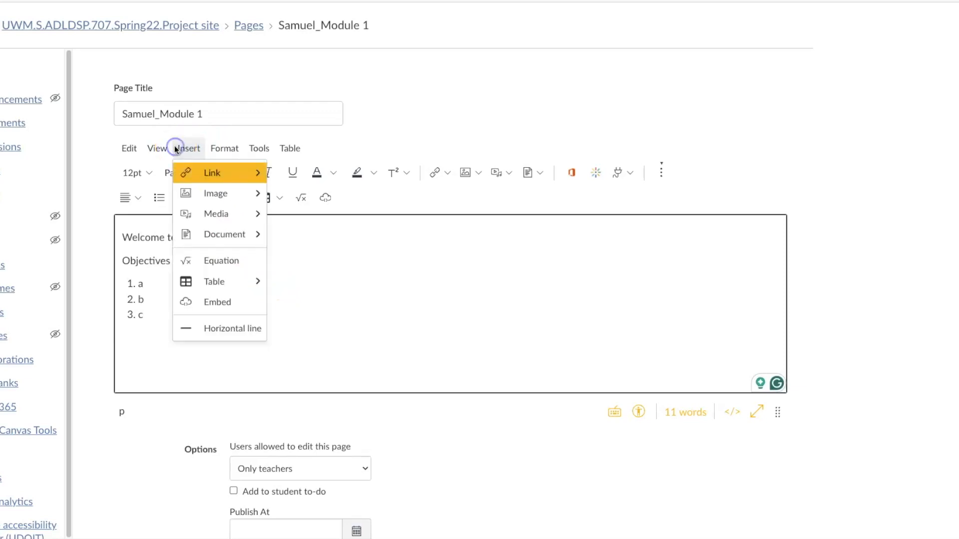
left_click(228, 338)
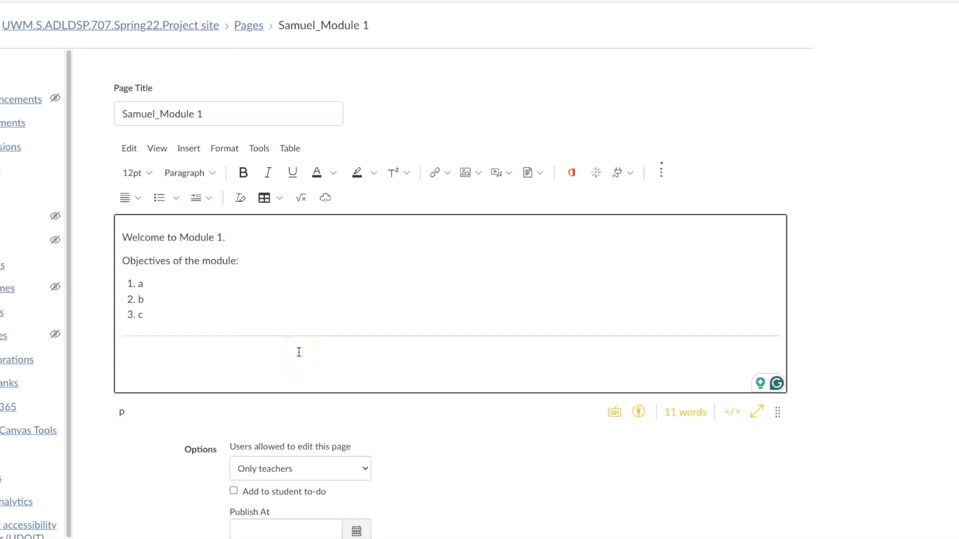
Add the text "Readings" below the horizontal line and format it as bold Heading 4.
type("Readings")
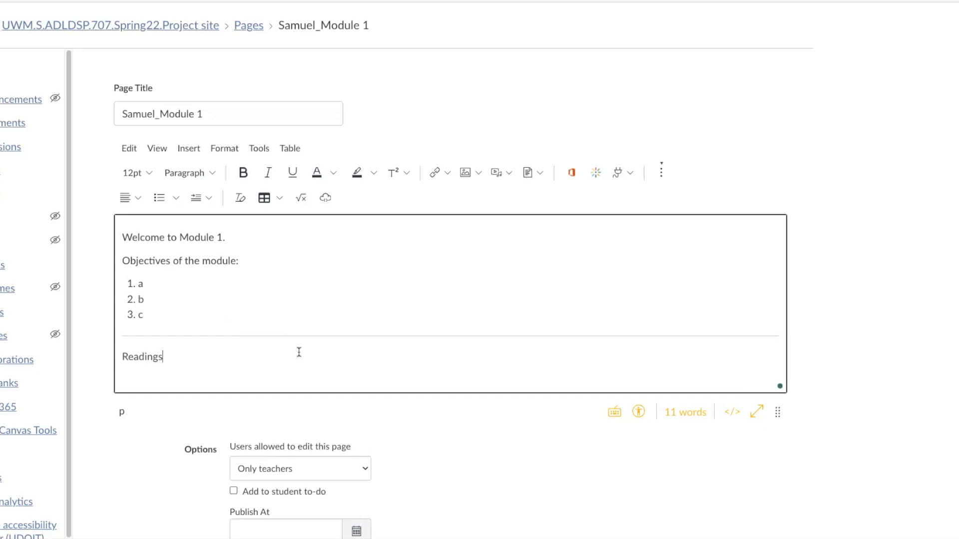
left_click_drag(165, 357, 120, 358)
left_click(244, 173)
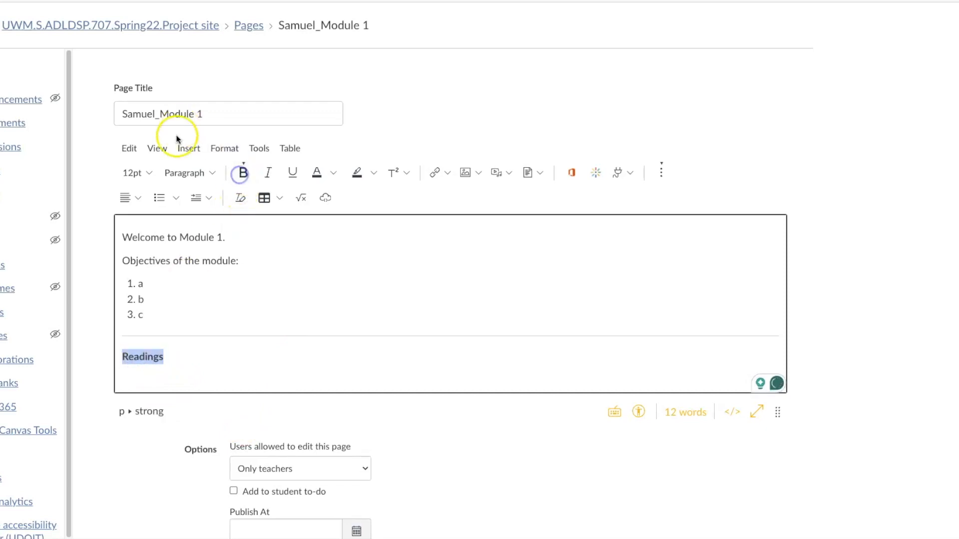
left_click(200, 174)
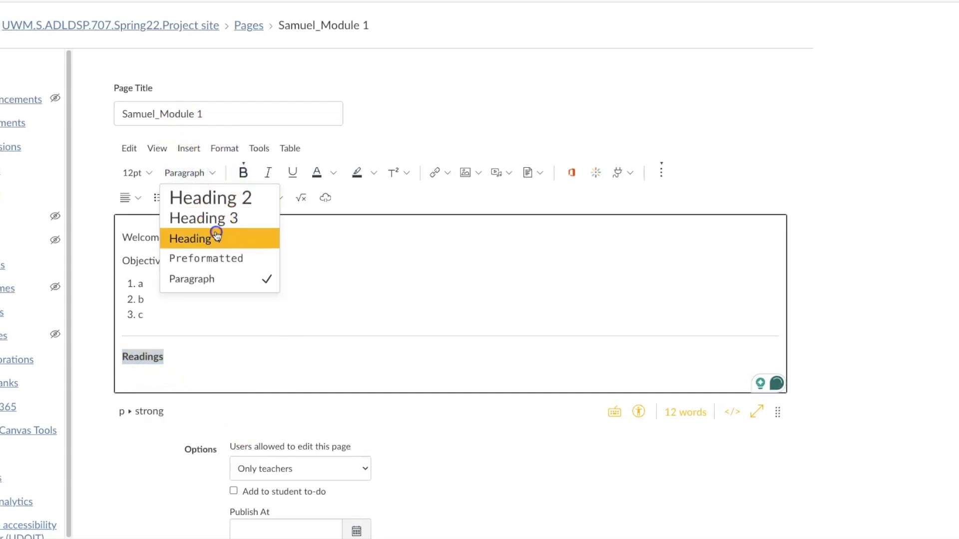
left_click(215, 237)
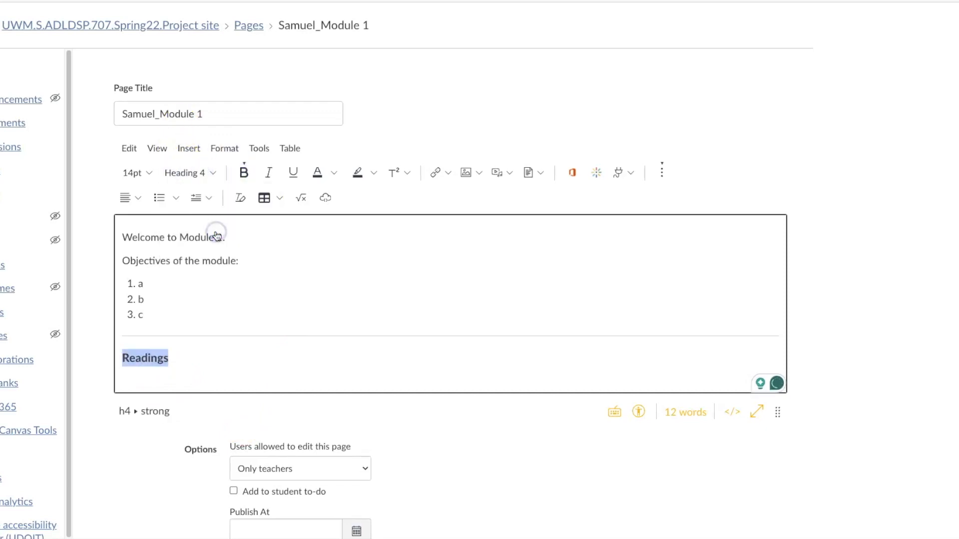
Start a new line below the Readings heading and enlarge the editing area downward to make room for more content.
left_click(178, 360)
key("Return")
scroll(250, 284, "down", 1)
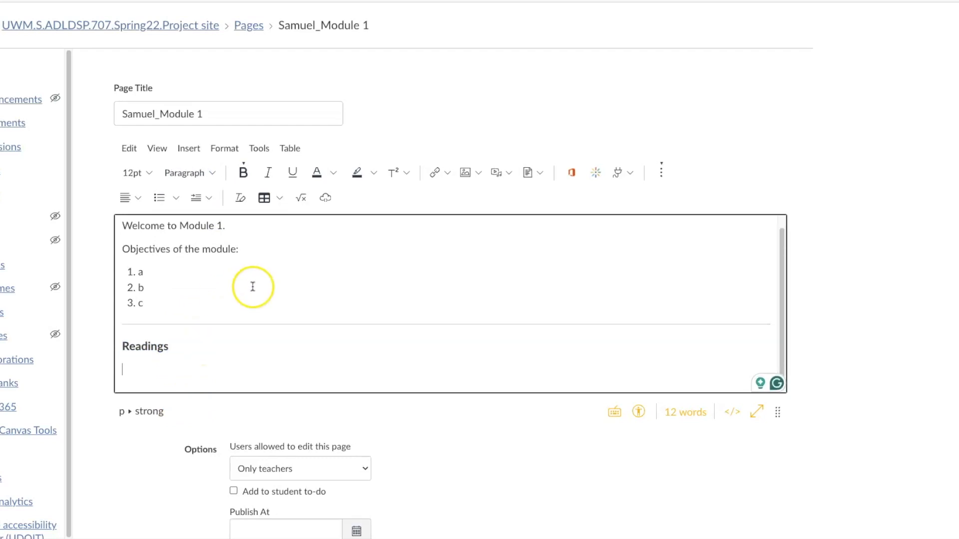
left_click_drag(779, 413, 777, 537)
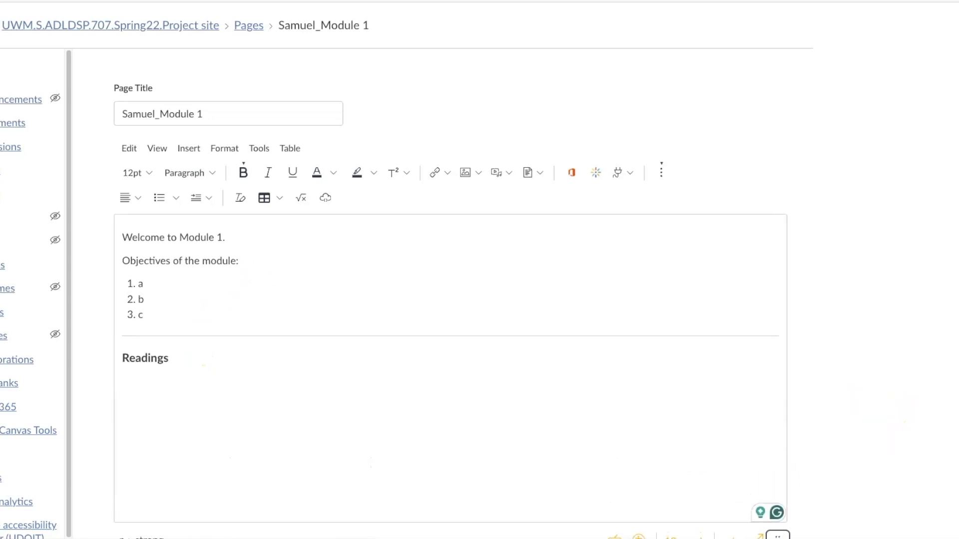
left_click(175, 380)
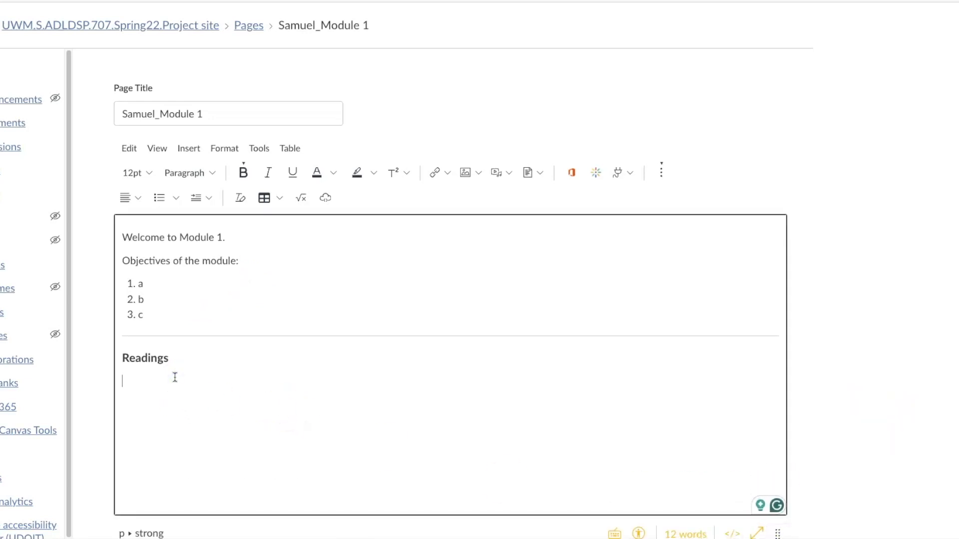
Add a non-bold bulleted list with the items "Intro article" and "Second reading" below the Readings heading.
type("1.")
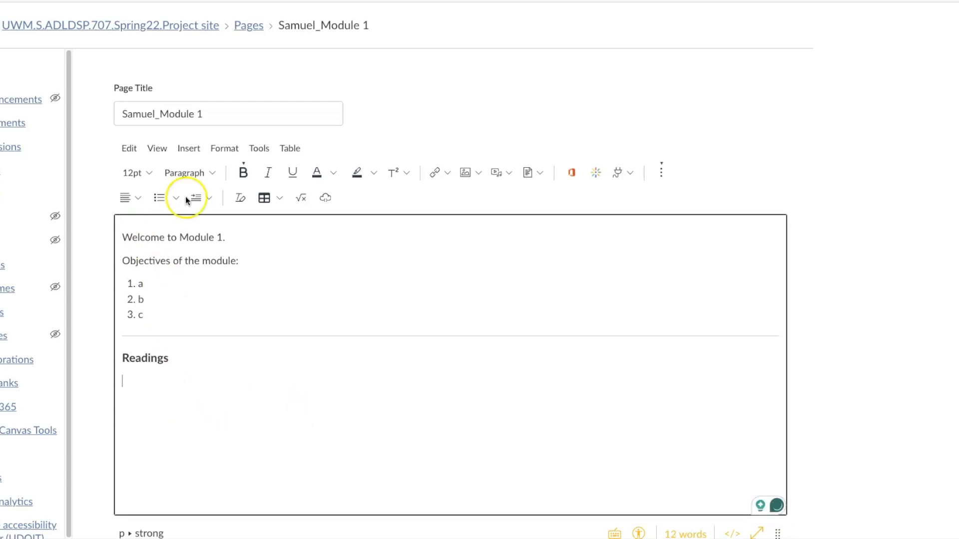
left_click(243, 172)
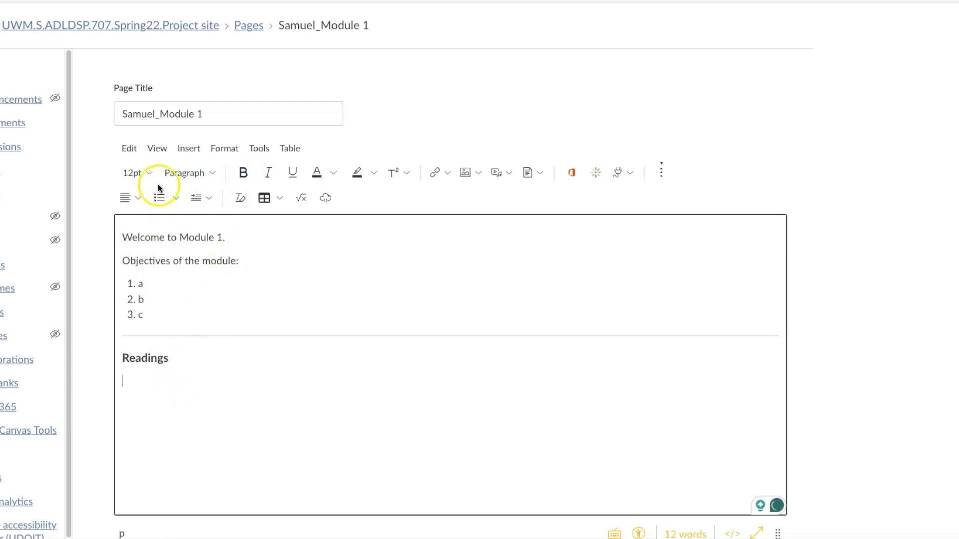
left_click(176, 198)
left_click(170, 221)
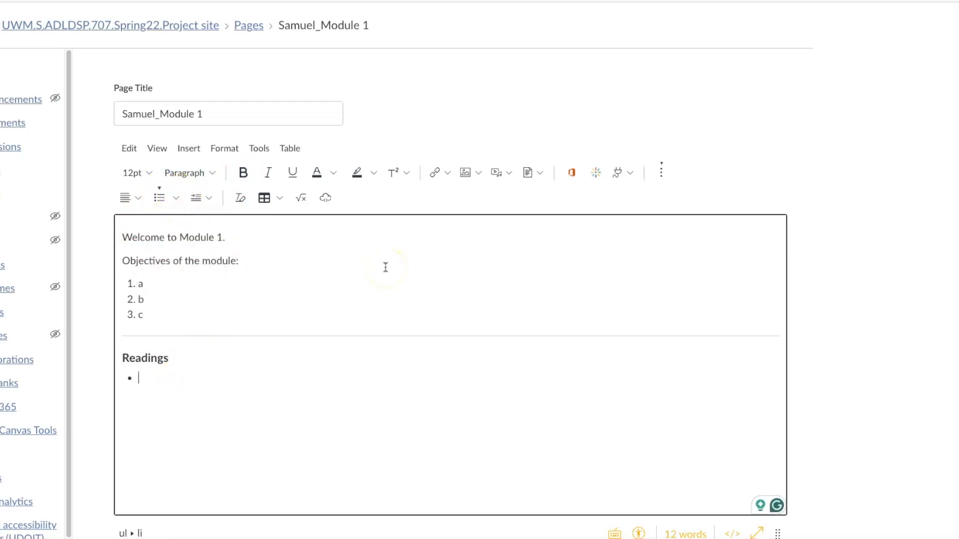
type("Ind")
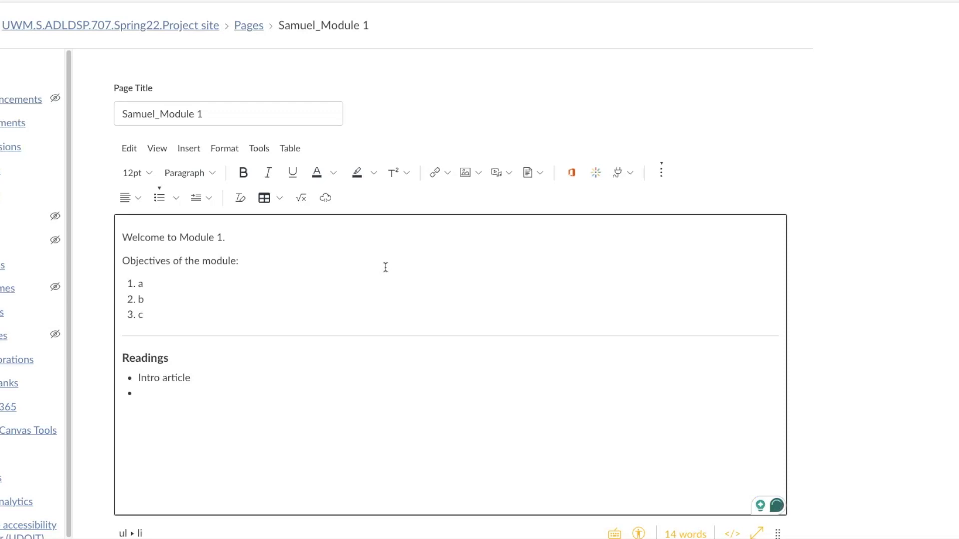
type("Second reading")
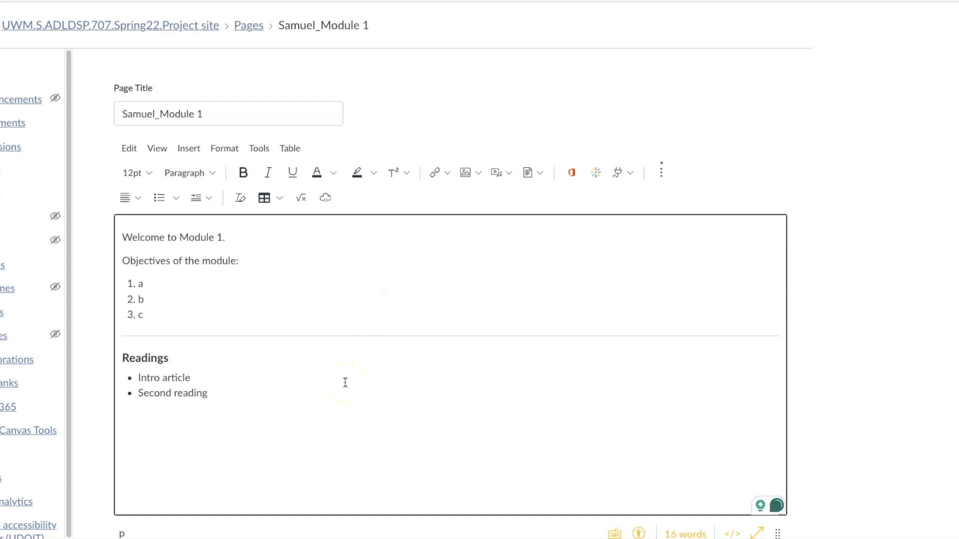
Insert a horizontal line below the readings list and add "Video" beneath it as a bold Heading 4.
left_click(186, 148)
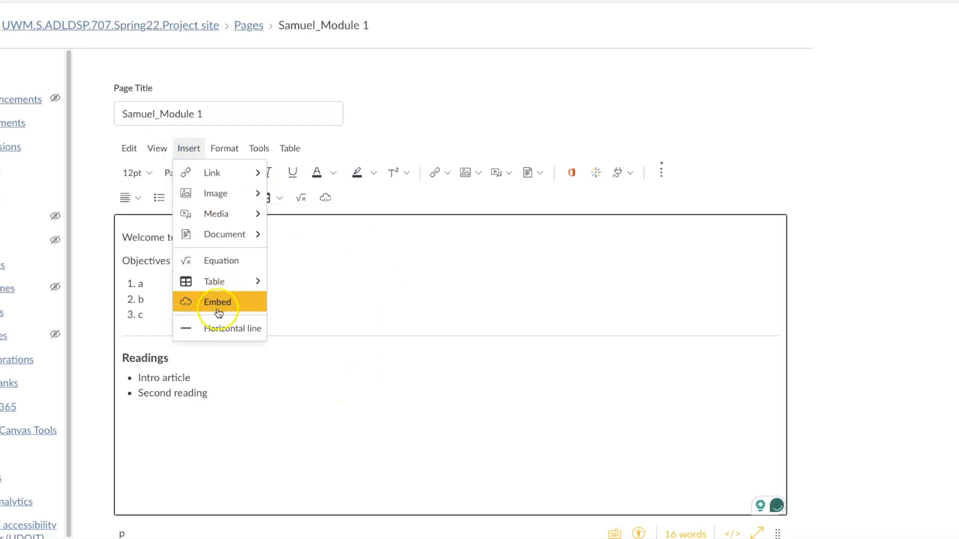
left_click(221, 328)
type("Video")
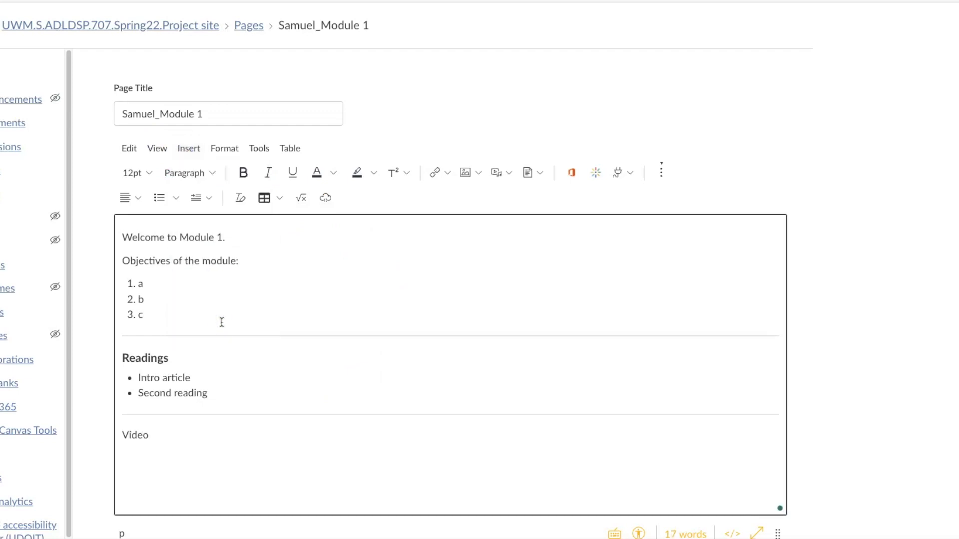
left_click_drag(149, 434, 126, 436)
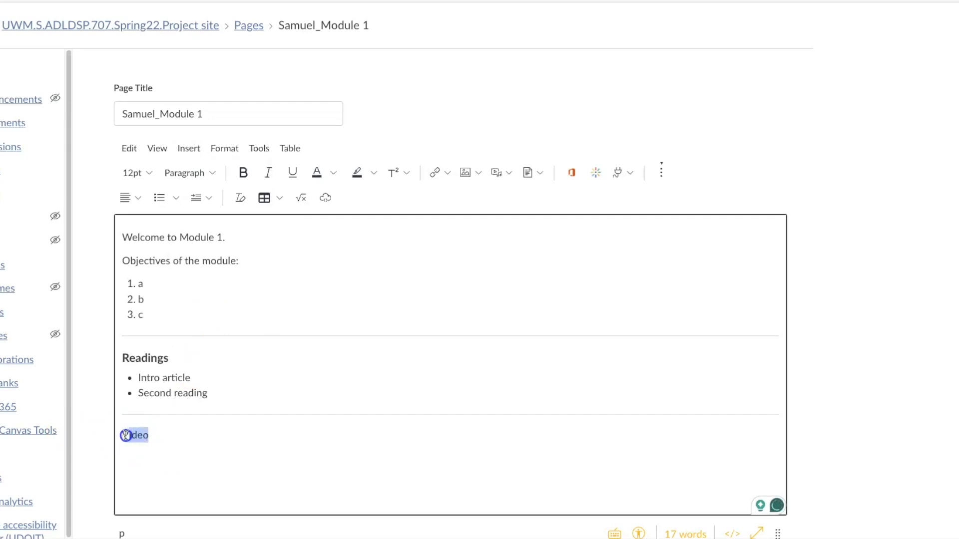
left_click(241, 169)
left_click(206, 175)
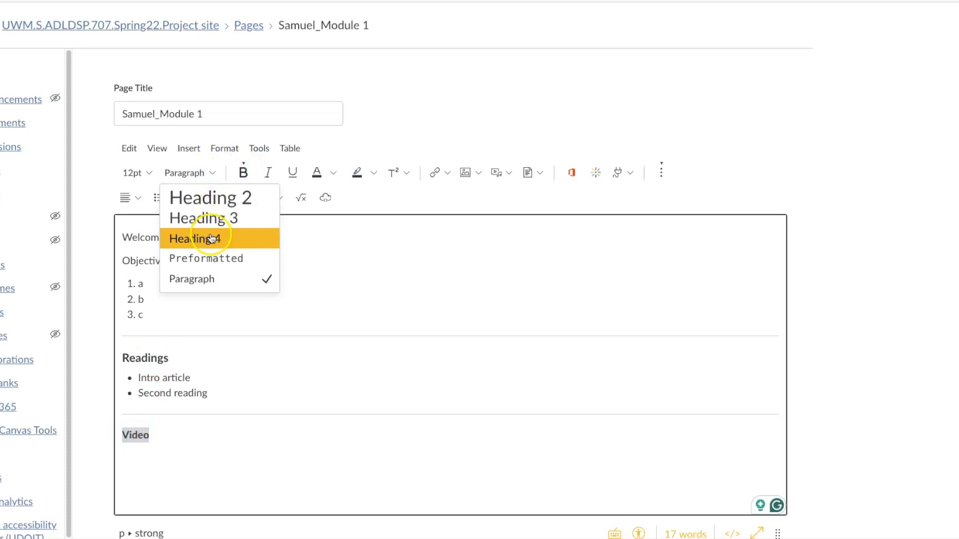
left_click(211, 238)
left_click(213, 453)
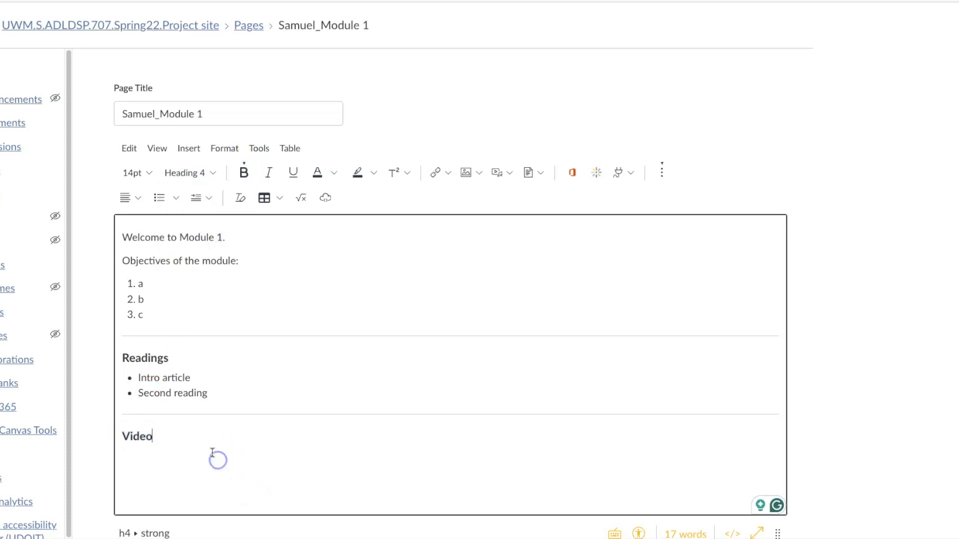
Add a bulleted item "Hello video" below the Video heading and remove its bold formatting.
key("Return")
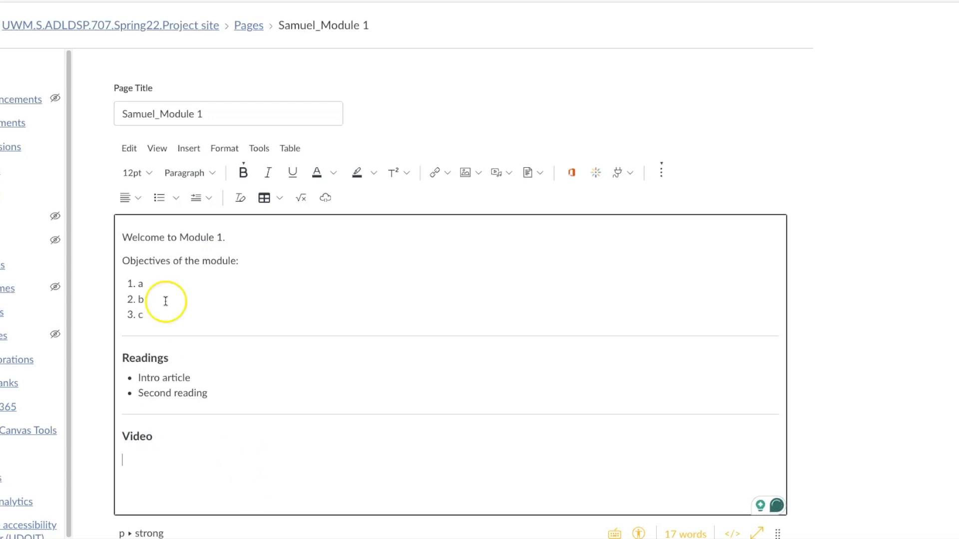
left_click(160, 198)
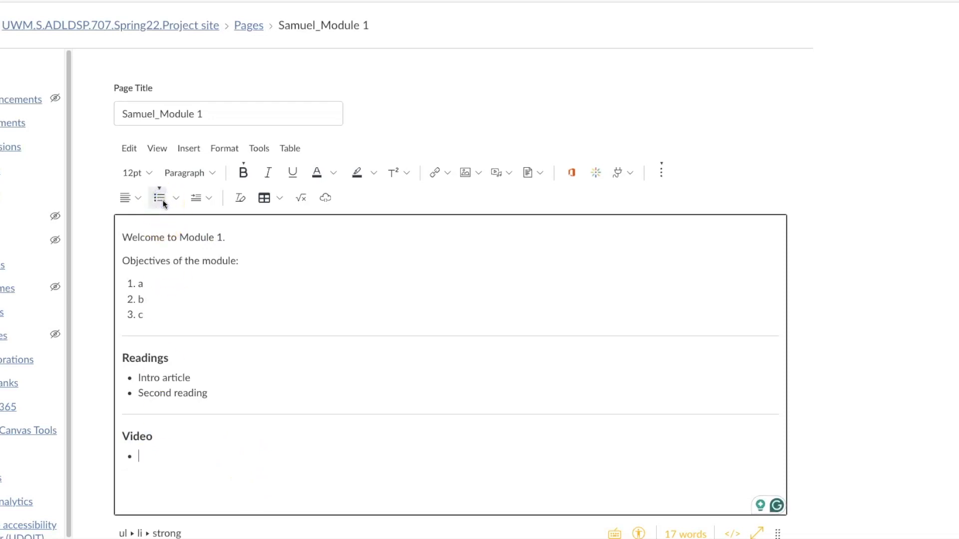
type("Hello video")
left_click_drag(194, 455, 137, 455)
left_click(240, 172)
left_click(251, 456)
scroll(304, 431, "down", 1)
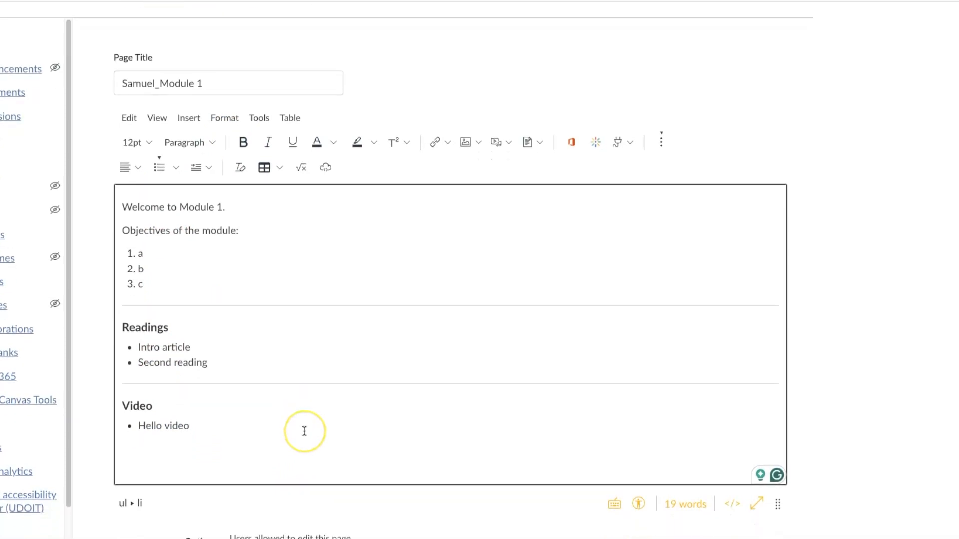
scroll(304, 431, "down", 3)
scroll(304, 431, "up", 4)
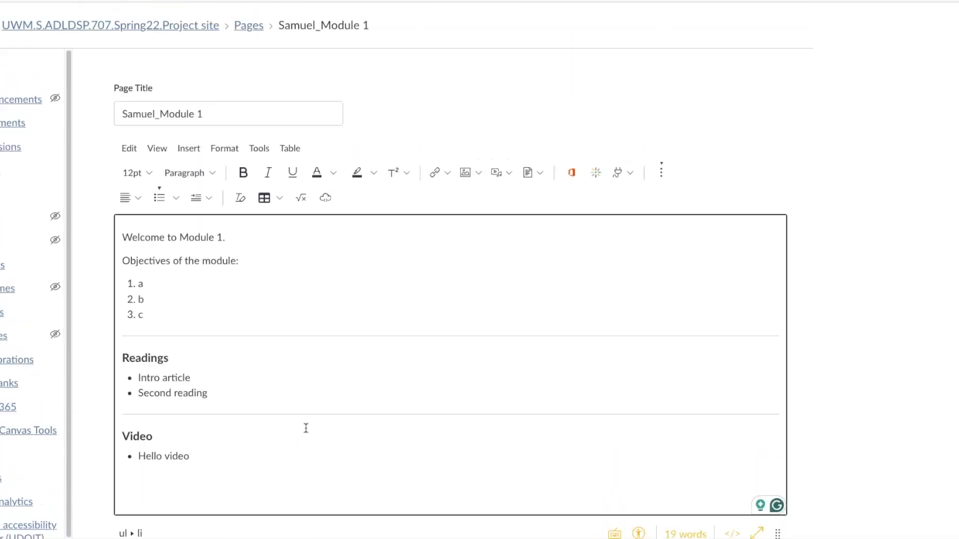
End the video list, insert a horizontal line below it and add the text "Activities" under the line.
key("Return")
key("Return")
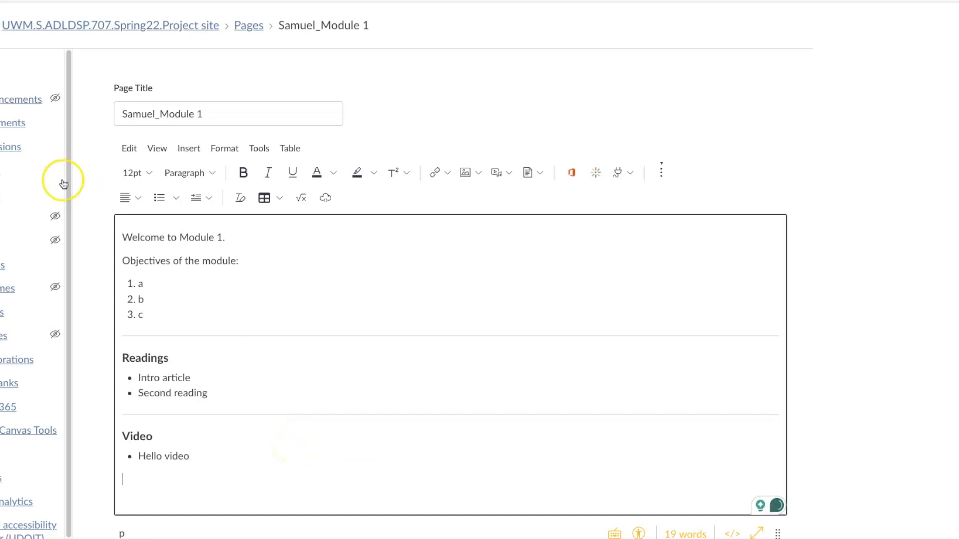
left_click(190, 148)
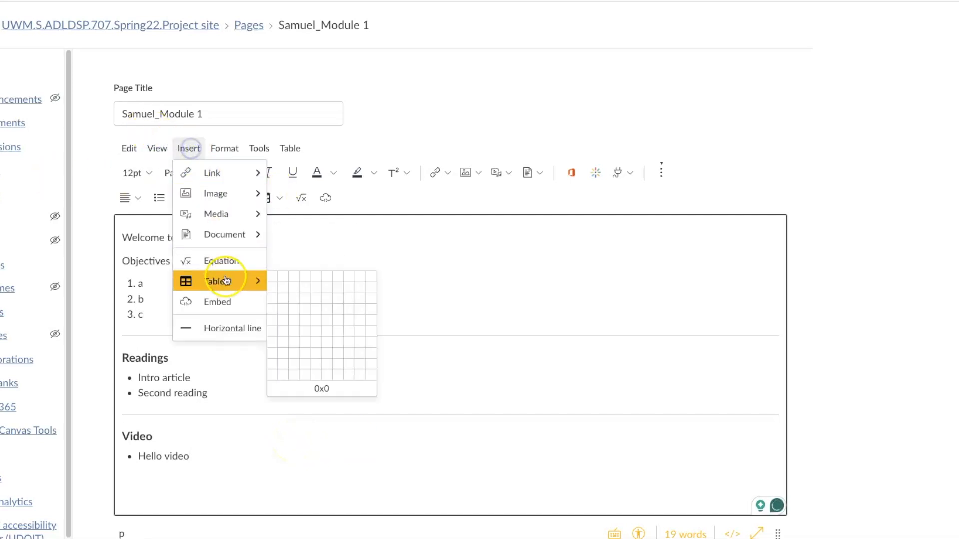
left_click(226, 329)
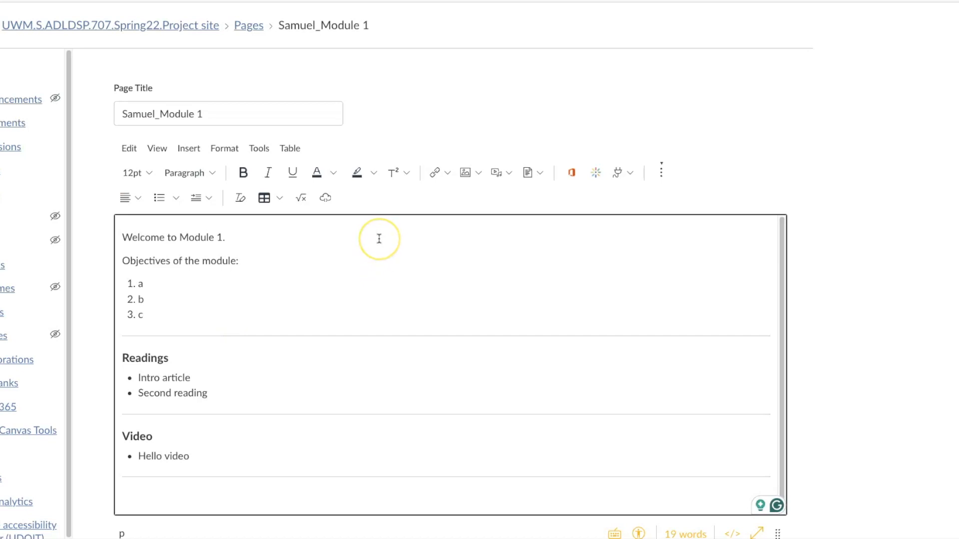
type("Activities")
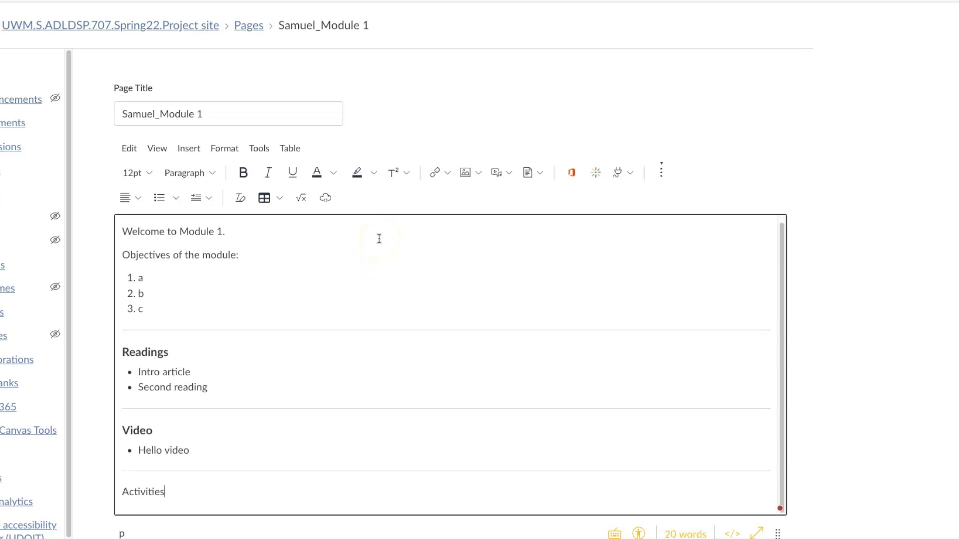
Add a bulleted list with the items "Discussion" and "Assignment paper" below the Activities text.
key("Return")
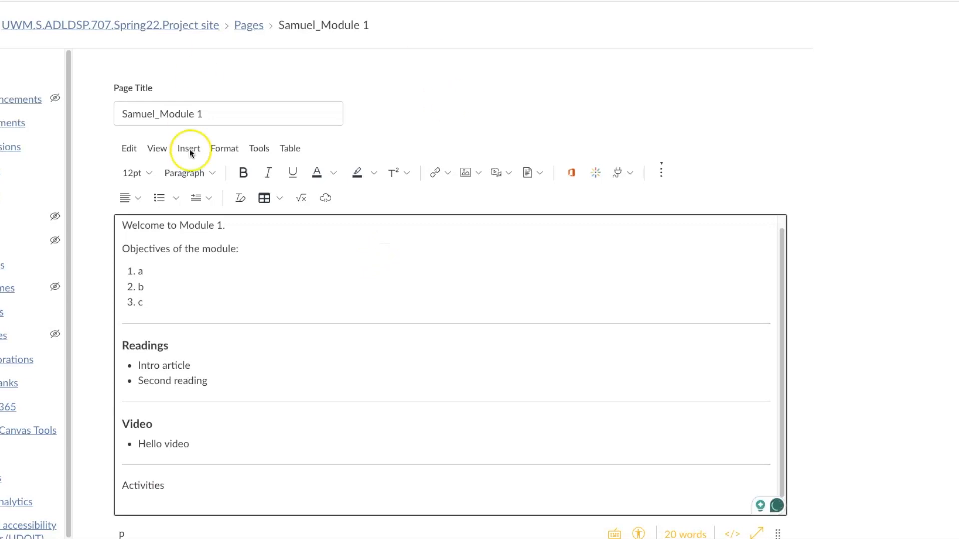
left_click(160, 199)
type("Discussion")
key("Return")
type("Assign")
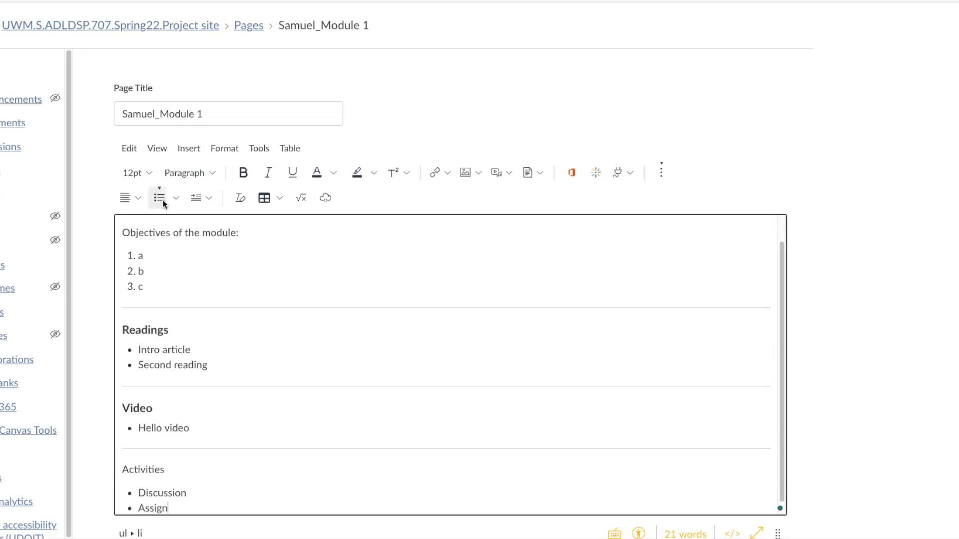
type("ment paper")
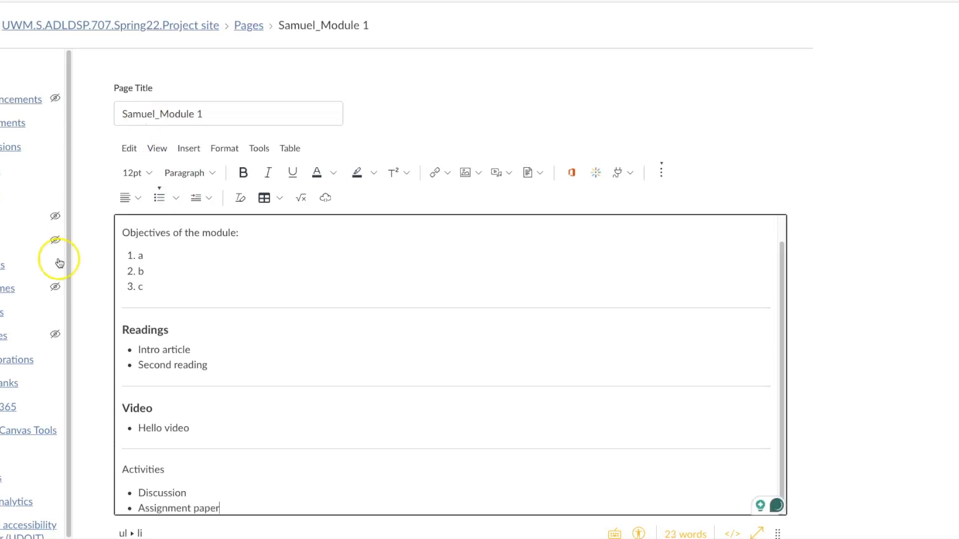
Format the text "Activities" as bold Heading 4.
double_click(143, 472)
left_click(243, 172)
left_click(202, 173)
left_click(208, 238)
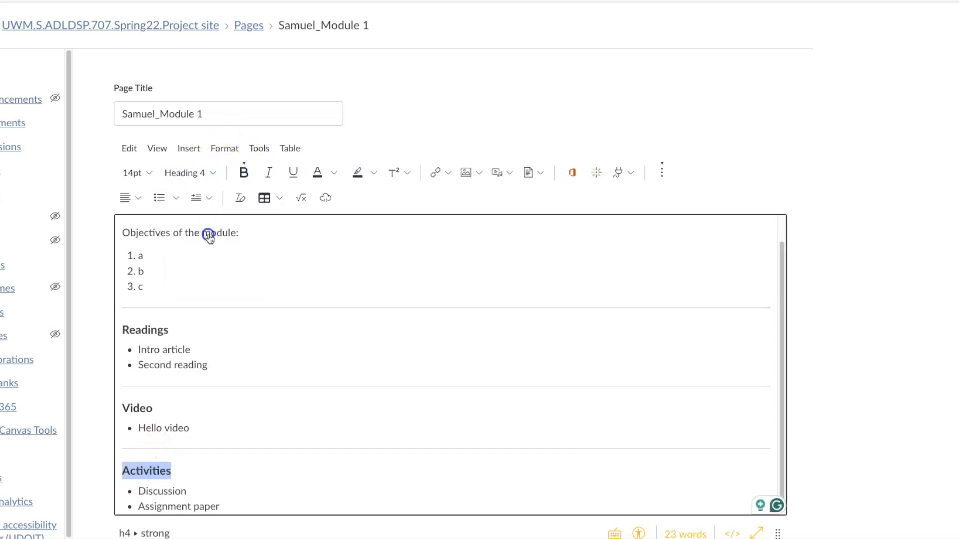
left_click(239, 408)
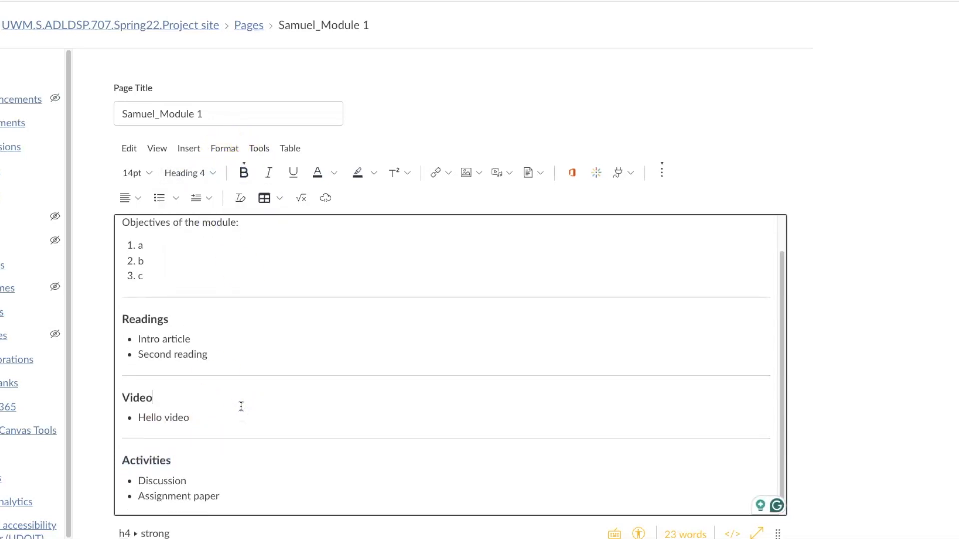
Save the page without publishing it and open the course's Files area.
scroll(243, 304, "up", 1)
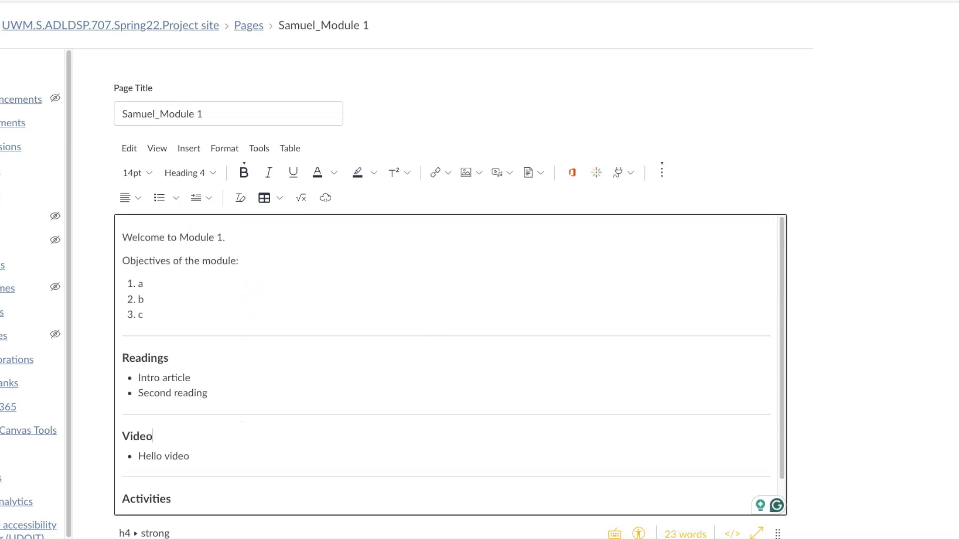
scroll(738, 317, "down", 5)
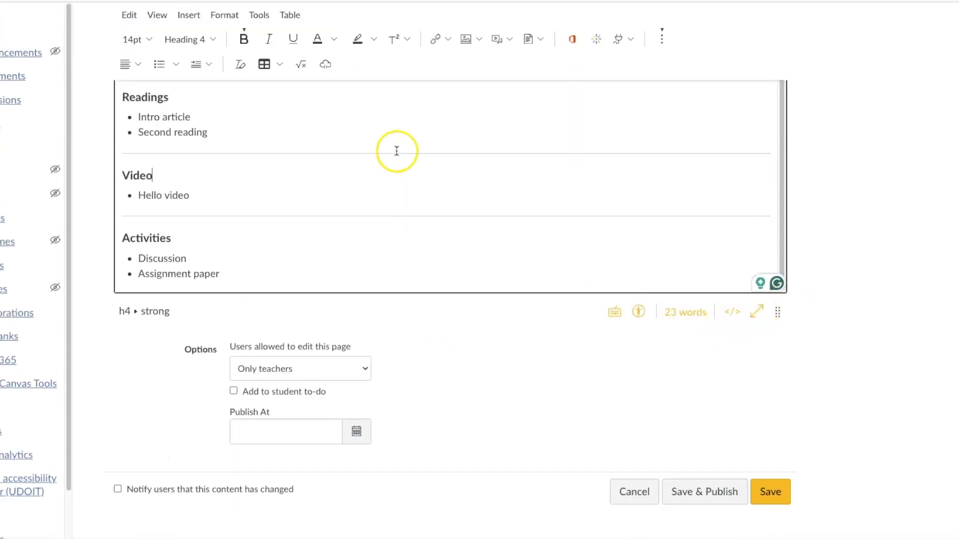
scroll(396, 153, "up", 1)
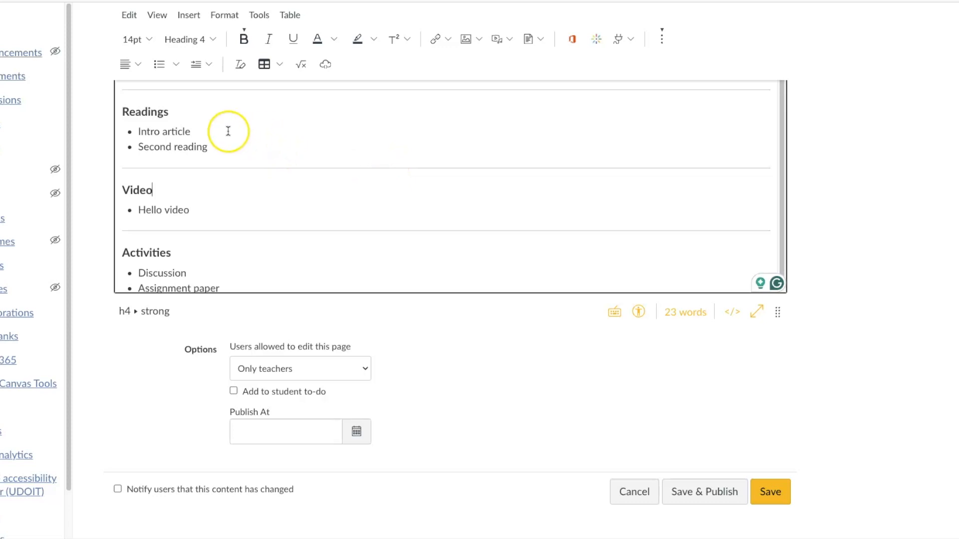
scroll(234, 260, "down", 1)
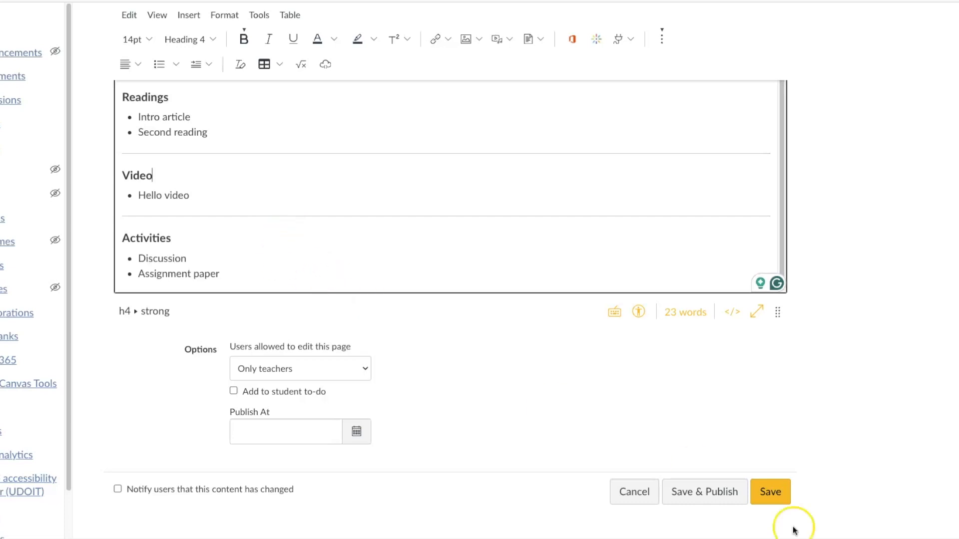
left_click(785, 498)
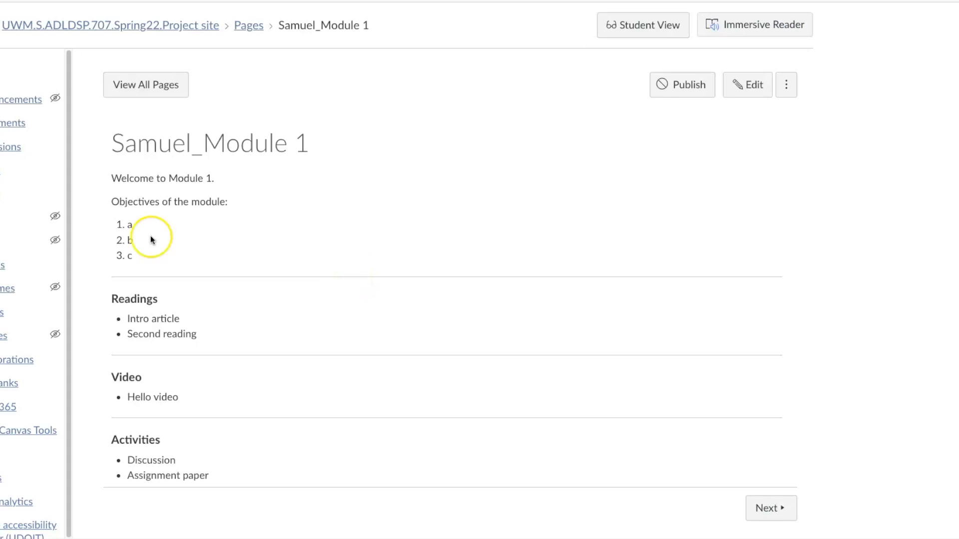
left_click(2, 244)
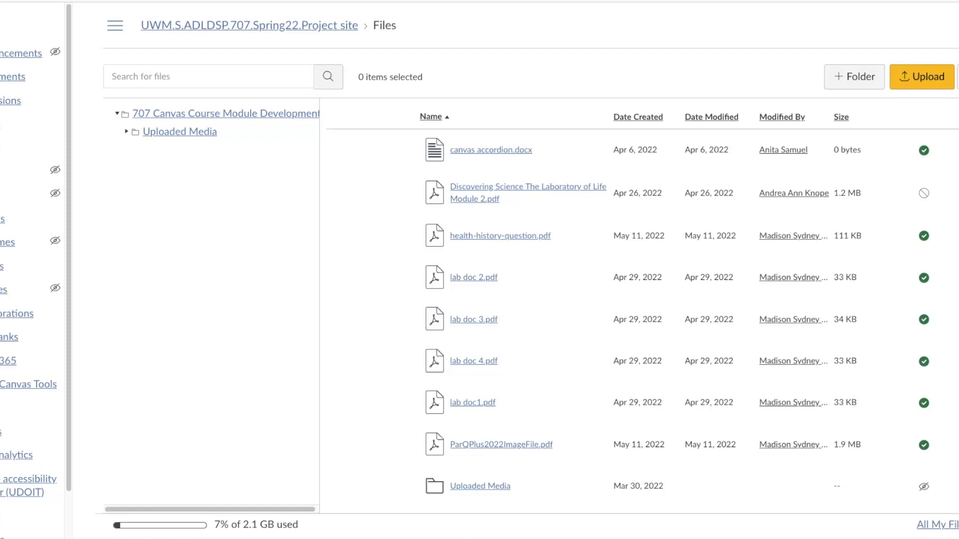
Upload 2017-nmc-horizon-report-he-EN.pdf from the REadings folder inside My Drive's 506 folder to the course files.
left_click_drag(0, 225, 251, 51)
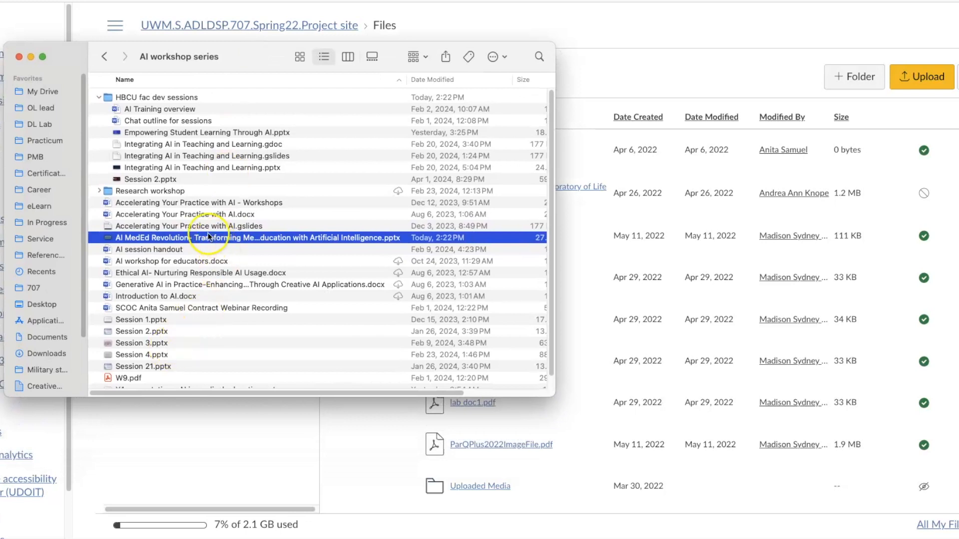
left_click(45, 91)
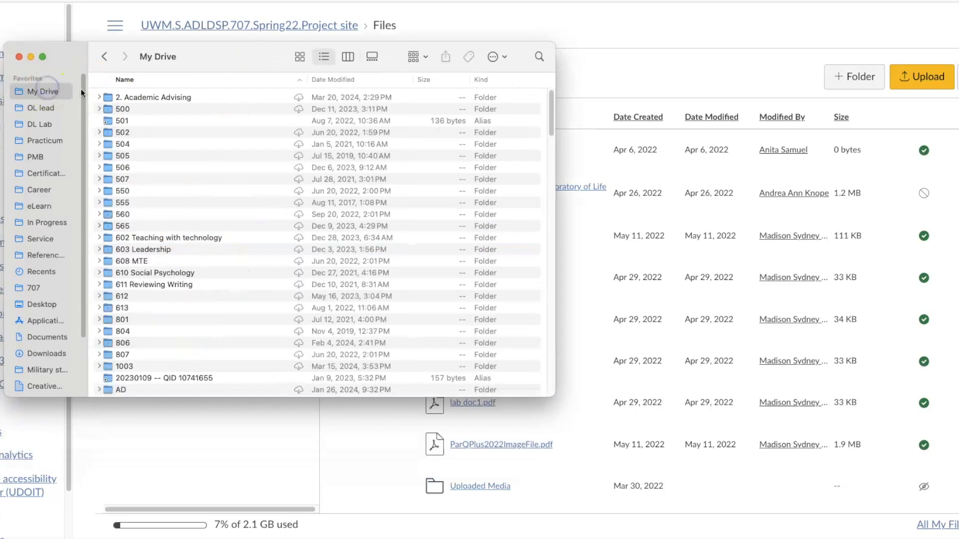
double_click(125, 170)
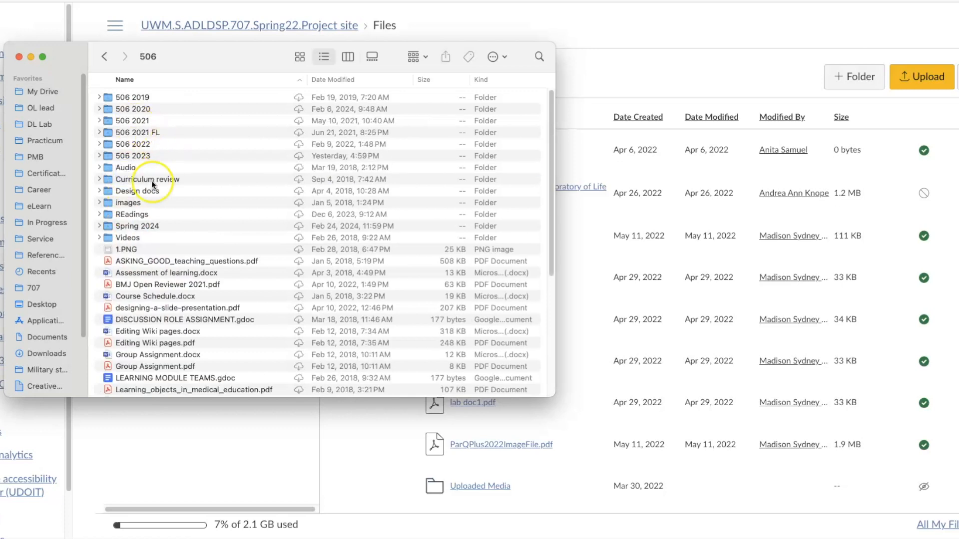
double_click(132, 214)
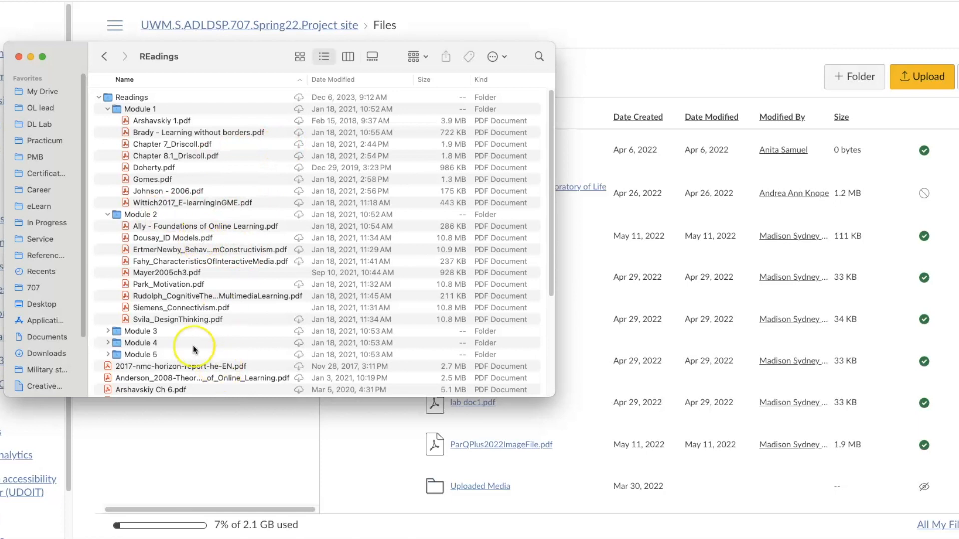
scroll(194, 347, "down", 5)
scroll(195, 348, "down", 2)
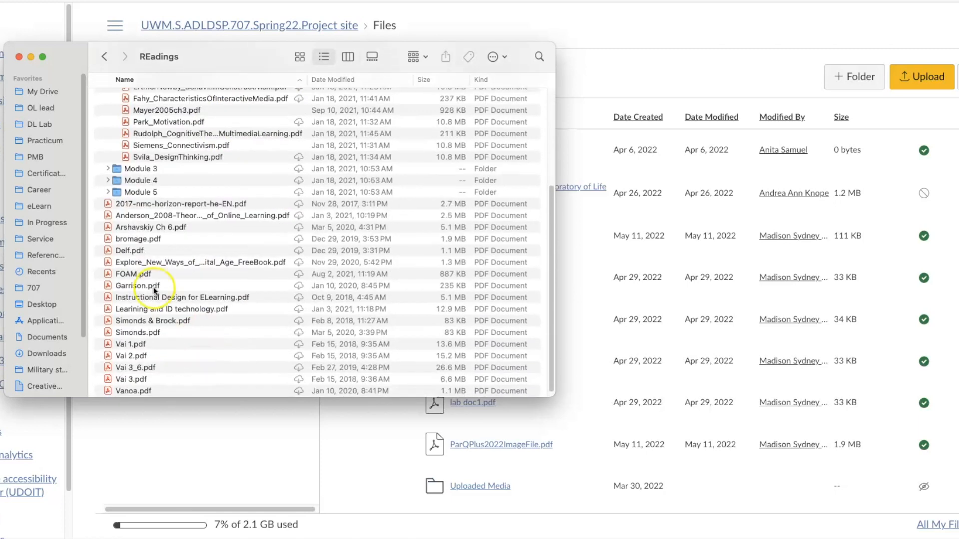
left_click(154, 205)
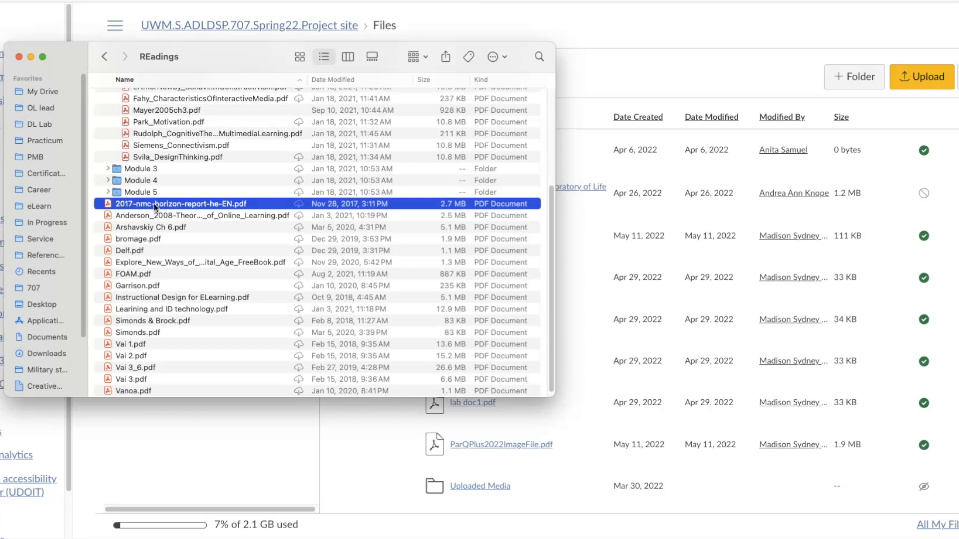
left_click_drag(154, 203, 667, 125)
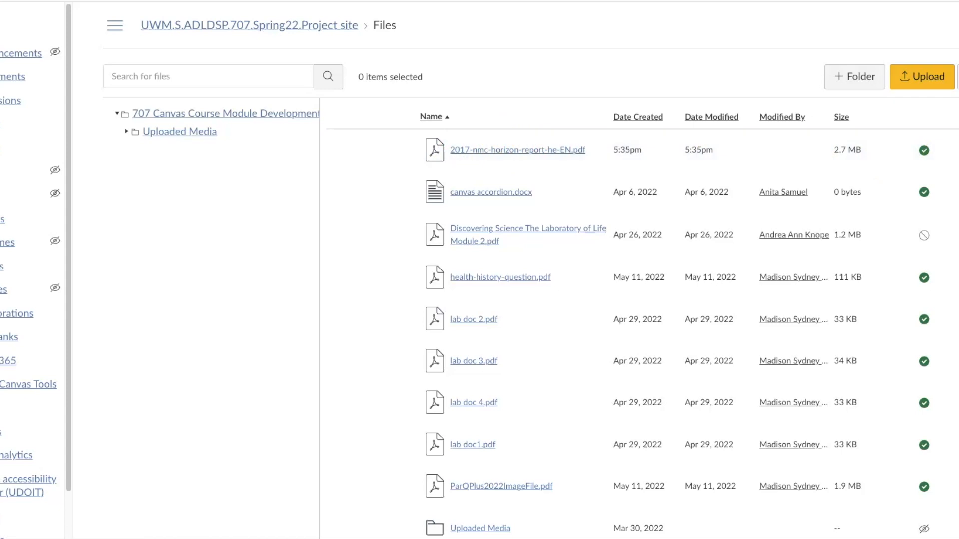
Rename the uploaded 2017-nmc-horizon-report-he-EN.pdf by adding the instructor's surname and an underscore before its name.
left_click(952, 150)
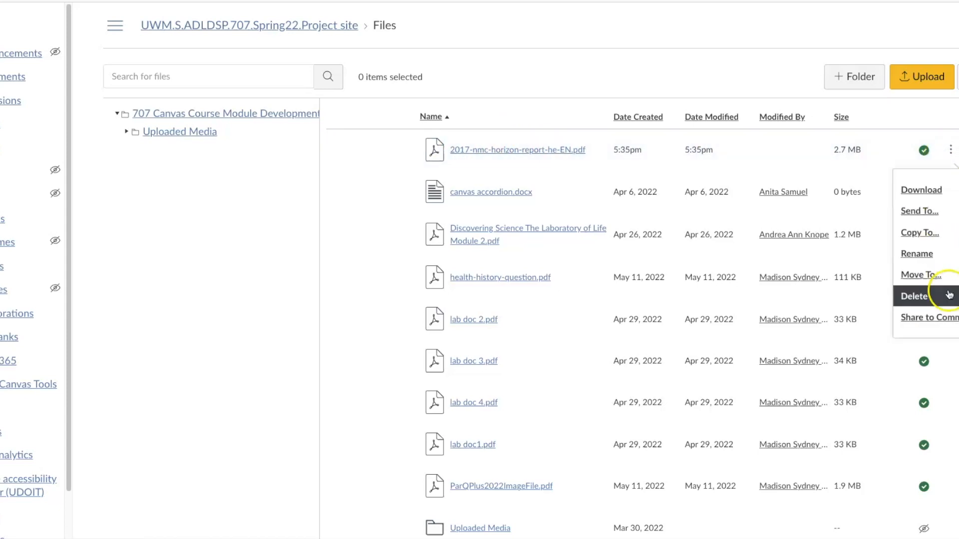
left_click(922, 254)
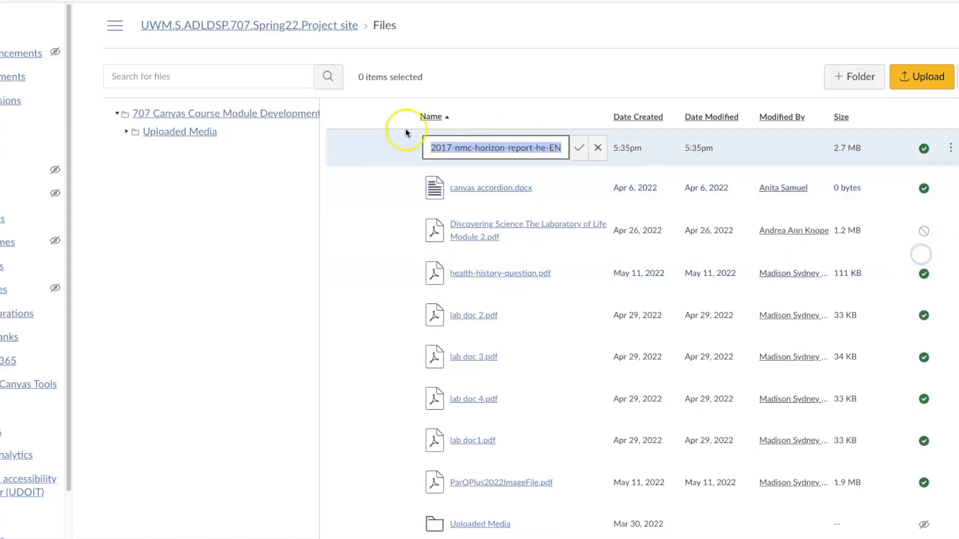
left_click(430, 150)
type("Samuel_")
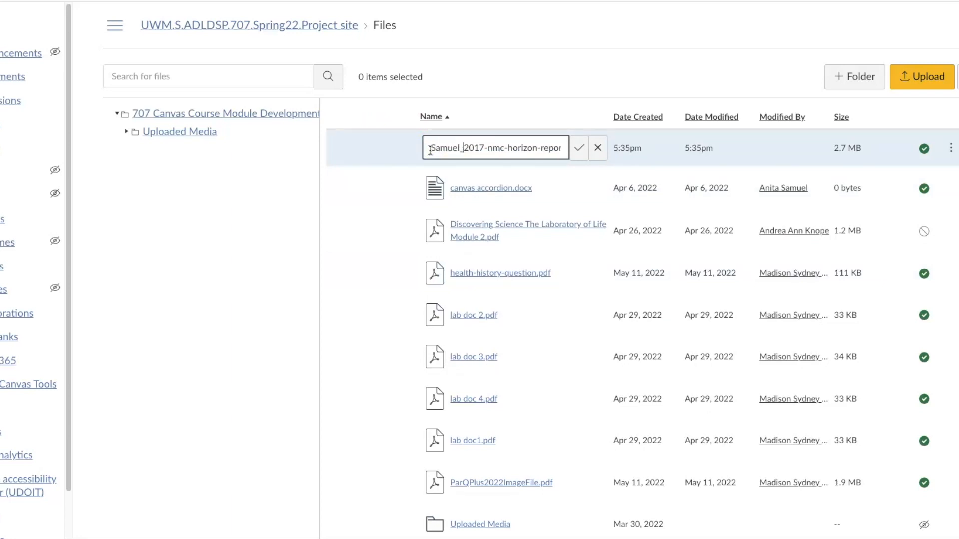
left_click(579, 149)
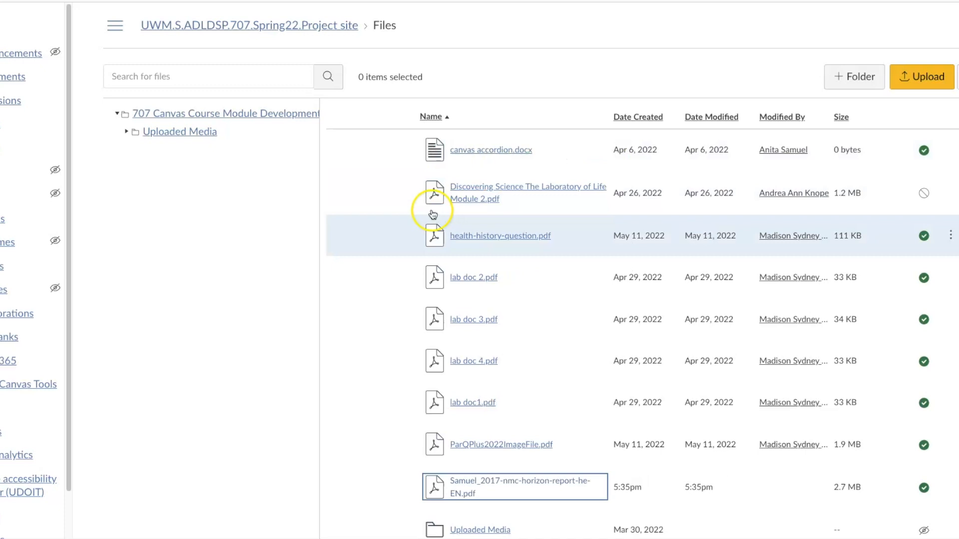
Upload the Ch 6 PDF from the same local REadings folder to the course files.
scroll(537, 470, "down", 1)
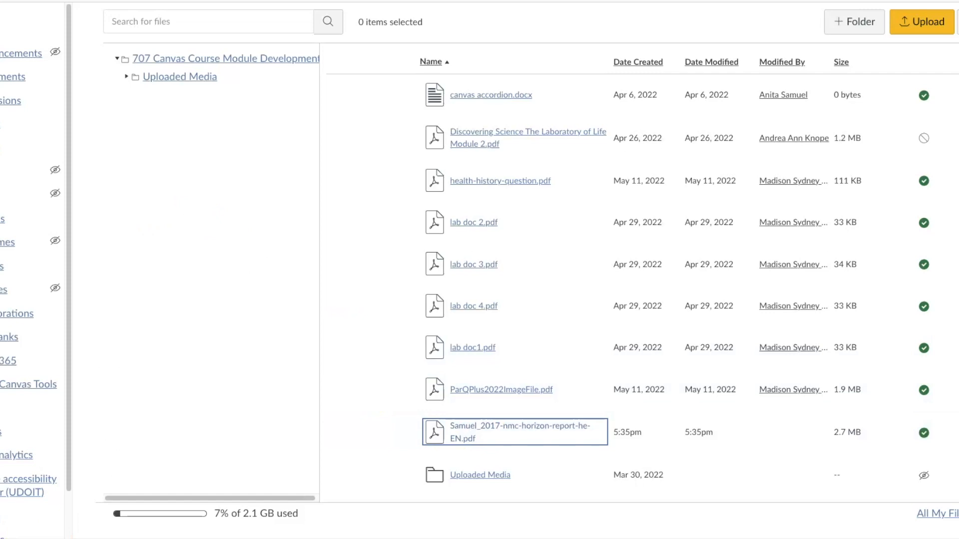
key("super+Tab")
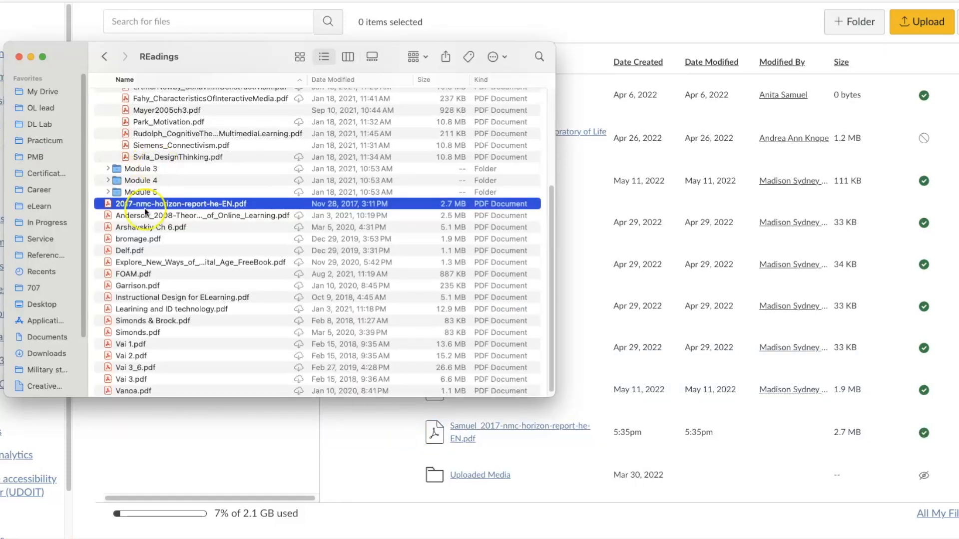
left_click(160, 228)
left_click_drag(175, 227, 765, 79)
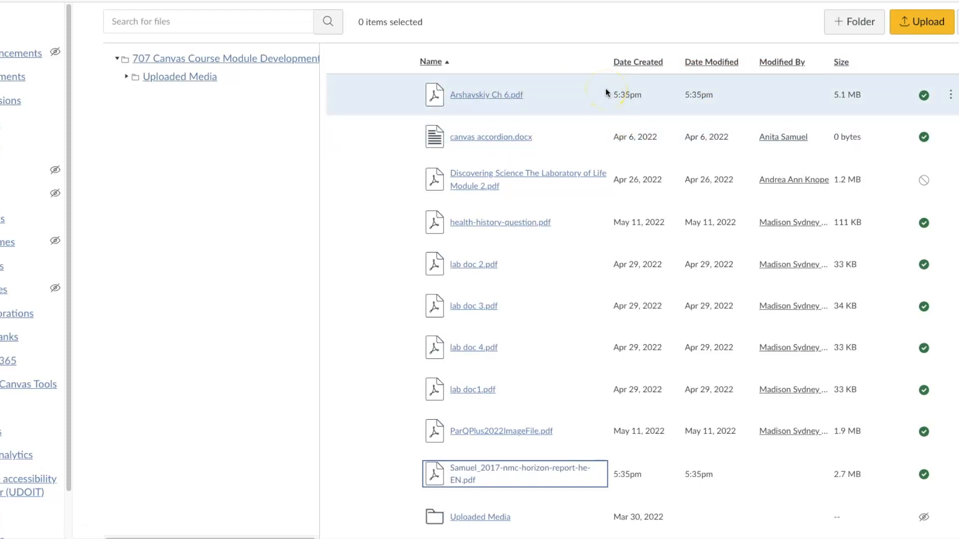
Rename the uploaded Ch 6 PDF by adding the instructor's surname and an underscore before its name.
left_click(951, 97)
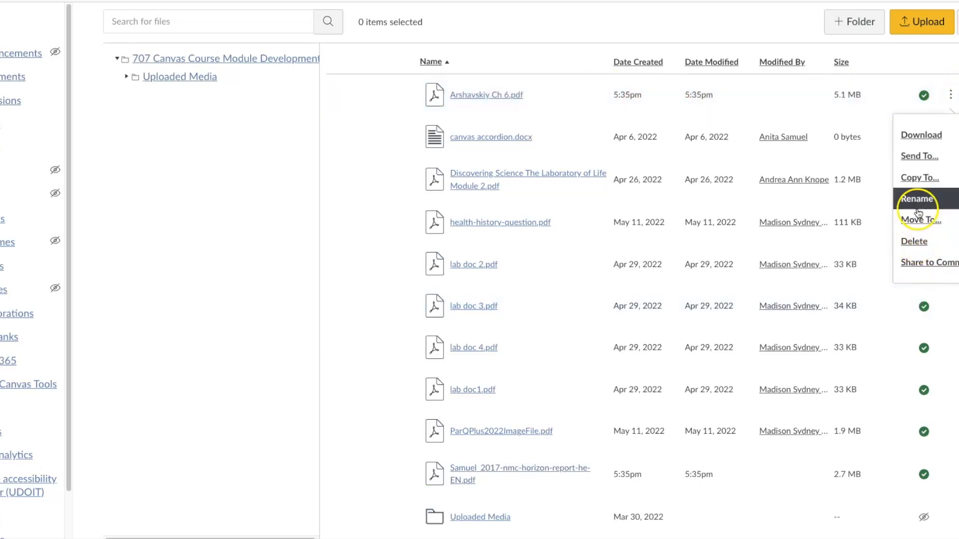
left_click(918, 213)
left_click(428, 95)
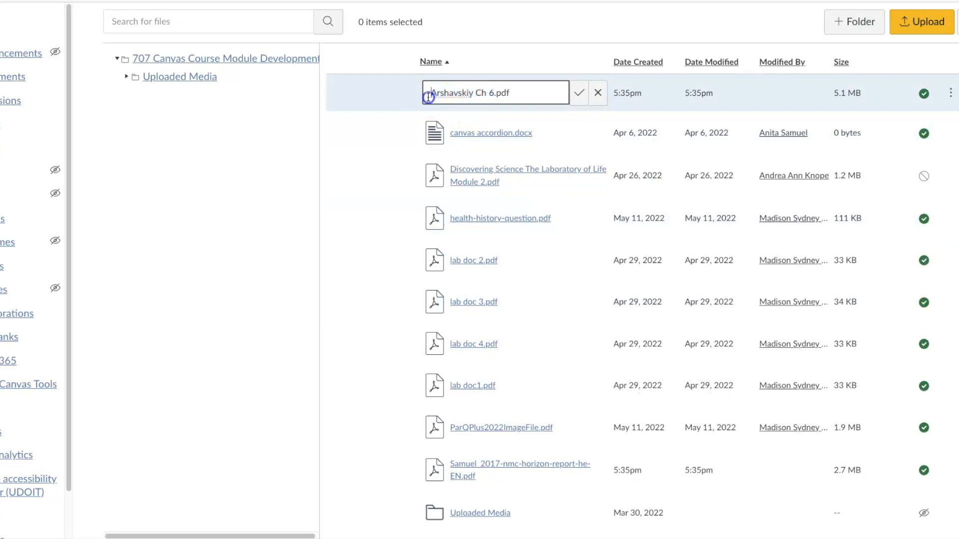
type("Samuel_")
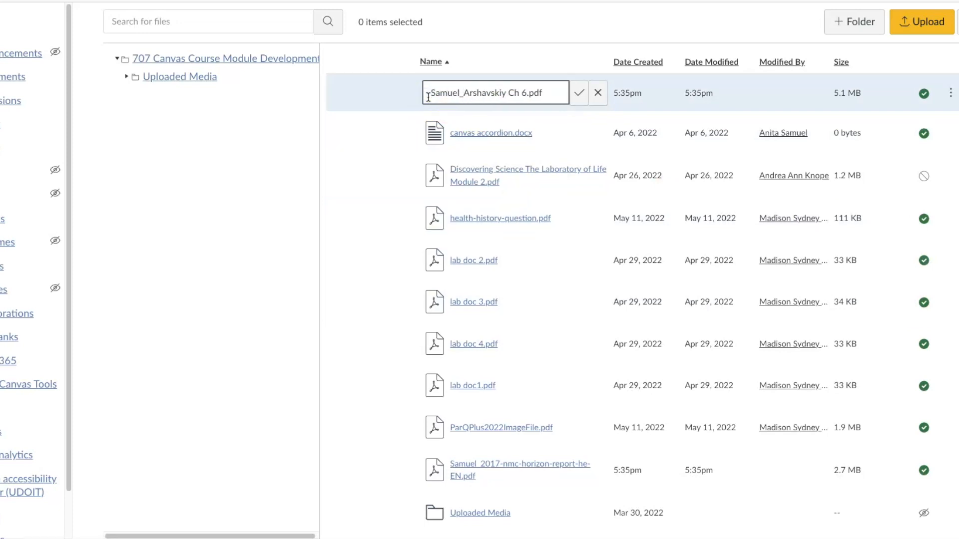
left_click(574, 96)
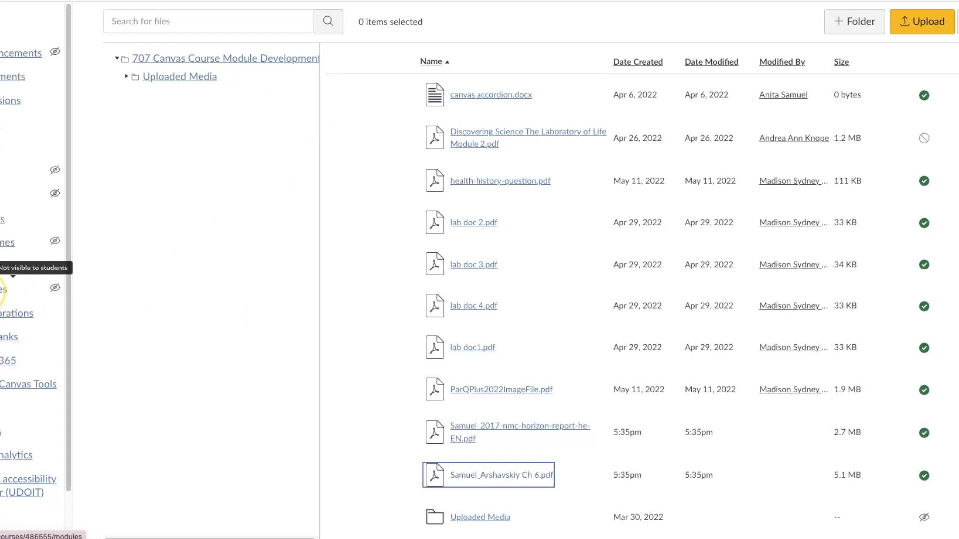
Open the instructor's Module 1 page from the test module in Modules for editing.
left_click(4, 290)
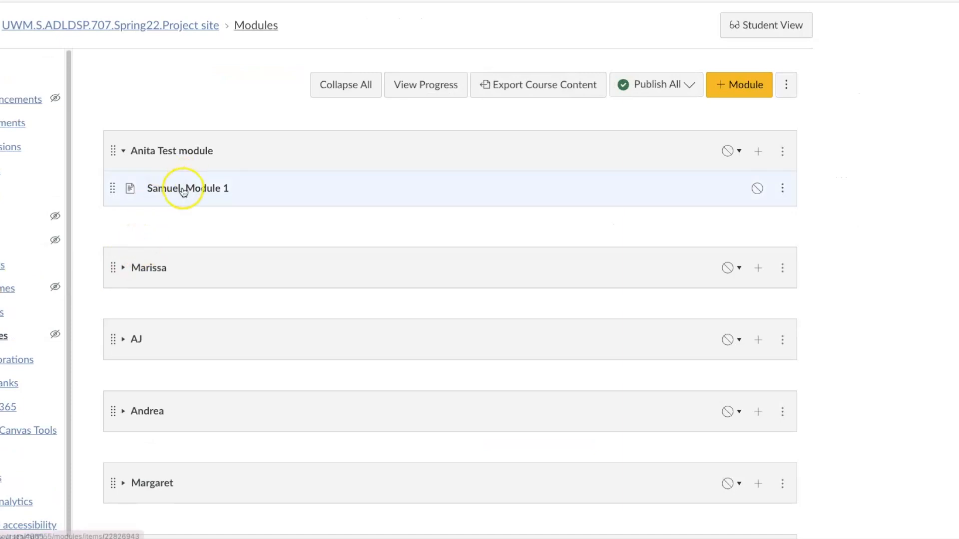
left_click(183, 190)
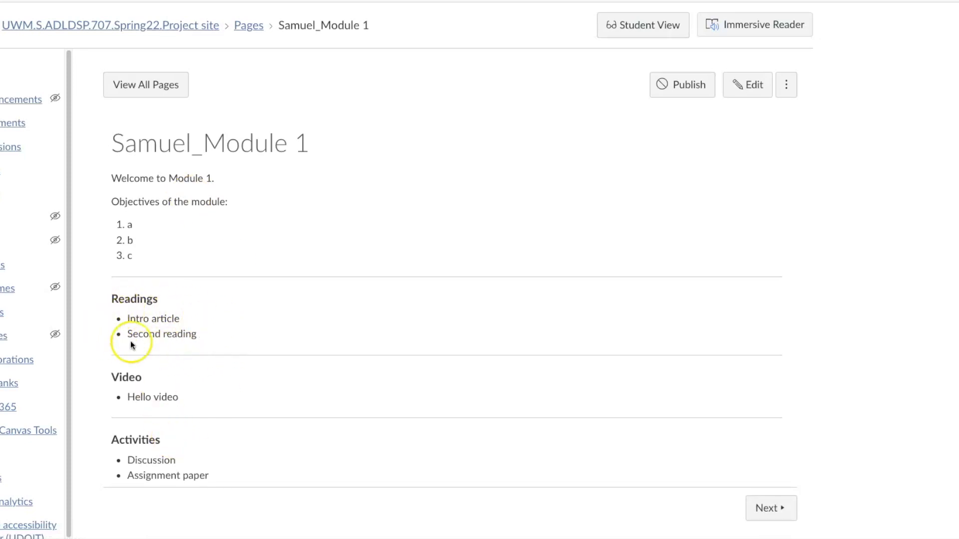
left_click(752, 95)
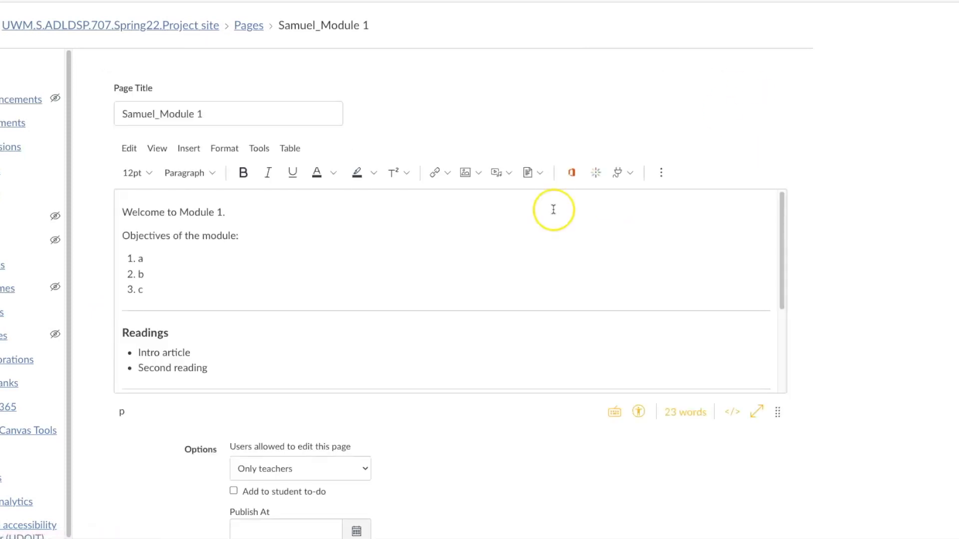
Link the text "Intro article" under Readings to the renamed 2017-nmc-horizon-report-he-EN.pdf in the course files.
scroll(290, 333, "down", 3)
scroll(200, 227, "up", 1)
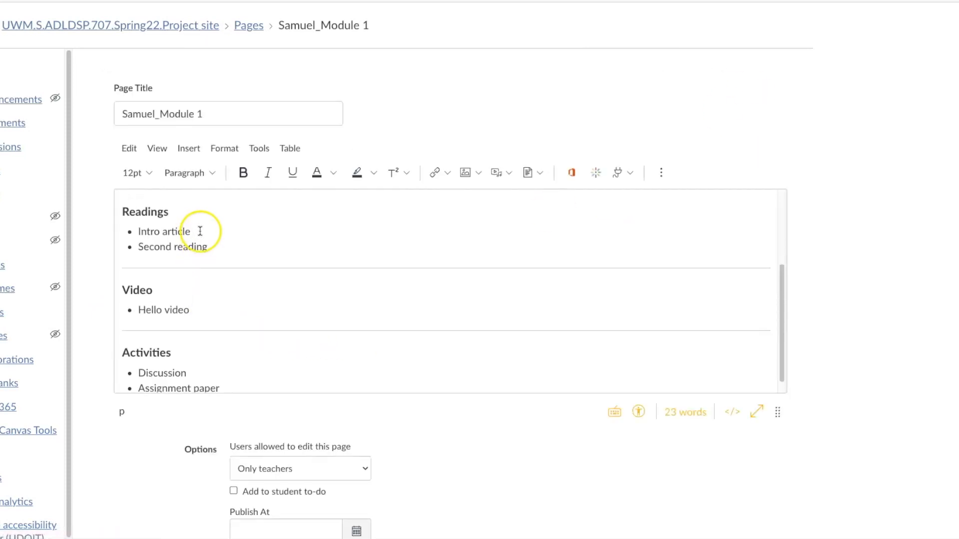
left_click_drag(192, 233, 139, 233)
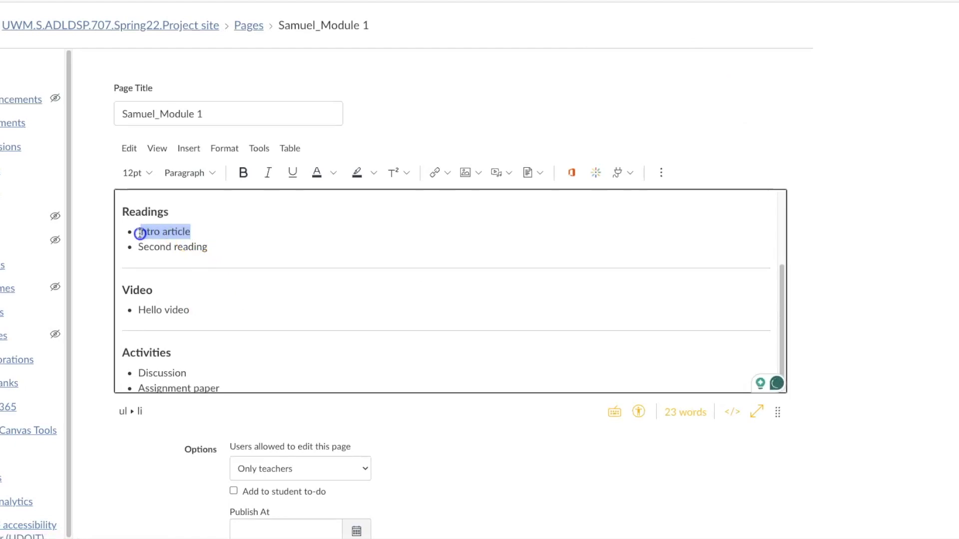
left_click(448, 176)
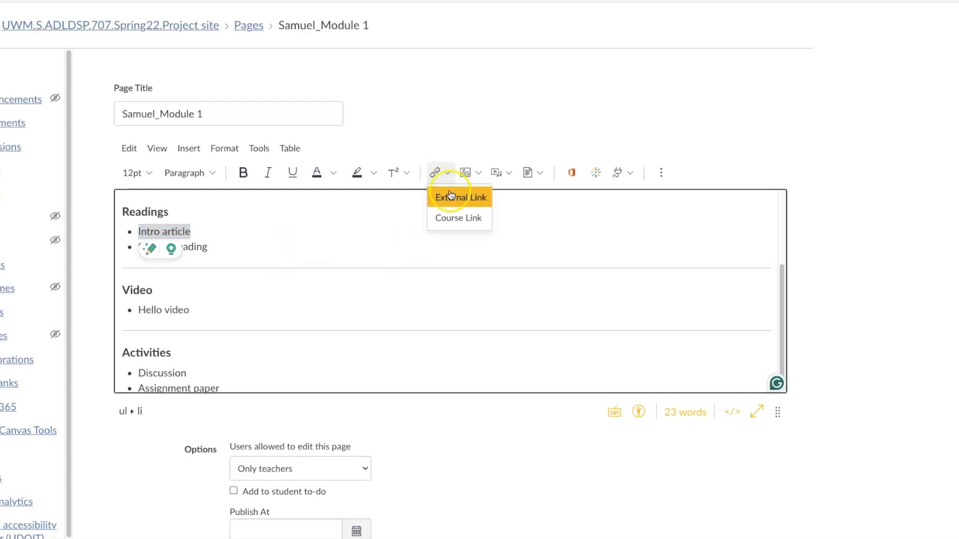
left_click(456, 228)
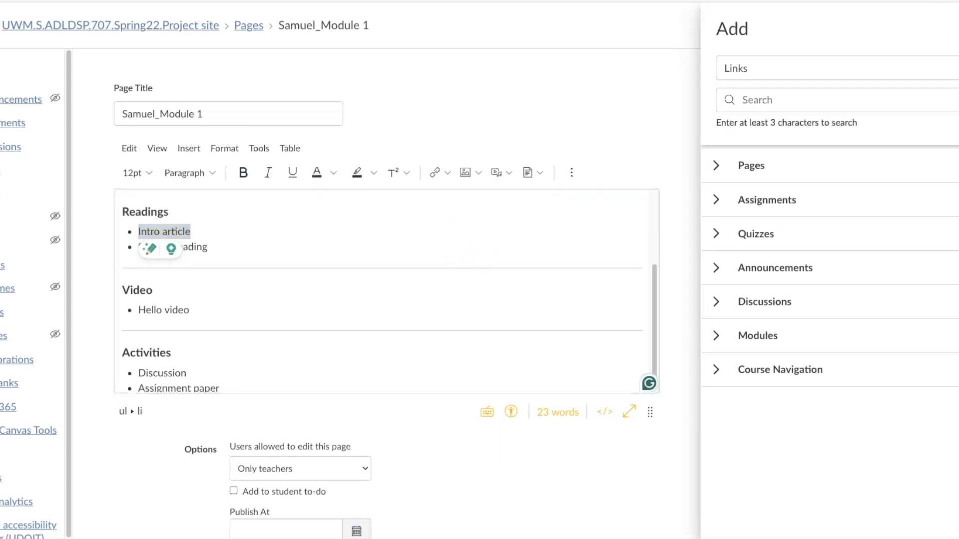
left_click(799, 68)
left_click(766, 117)
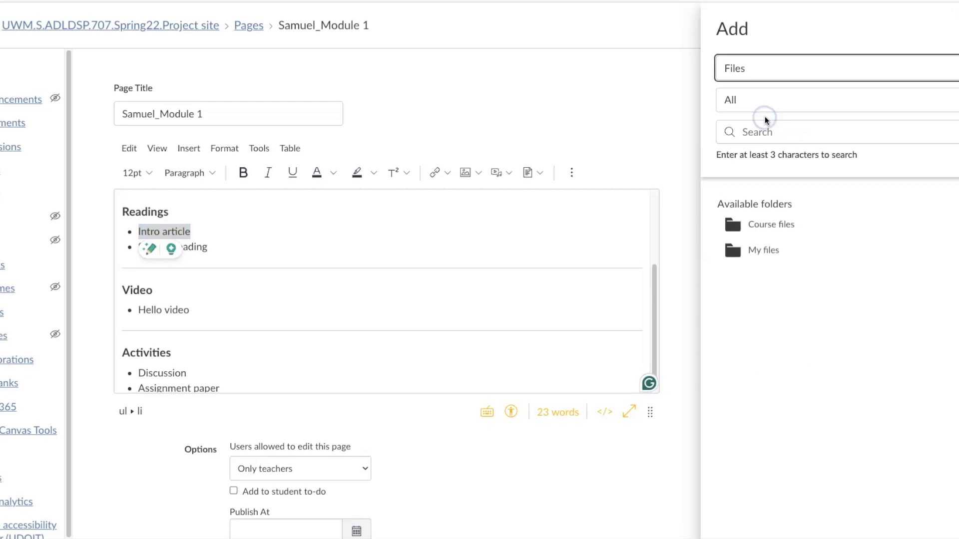
left_click(784, 226)
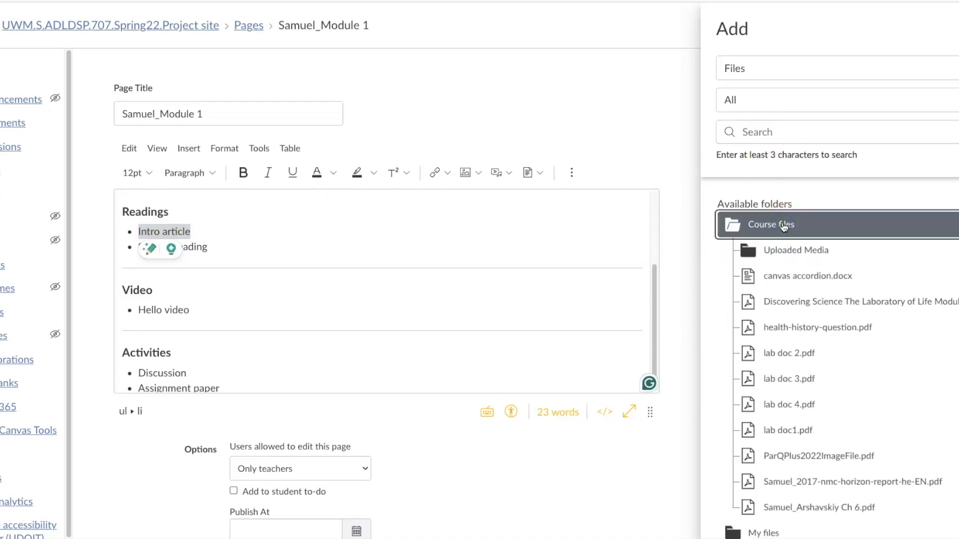
scroll(833, 390, "down", 1)
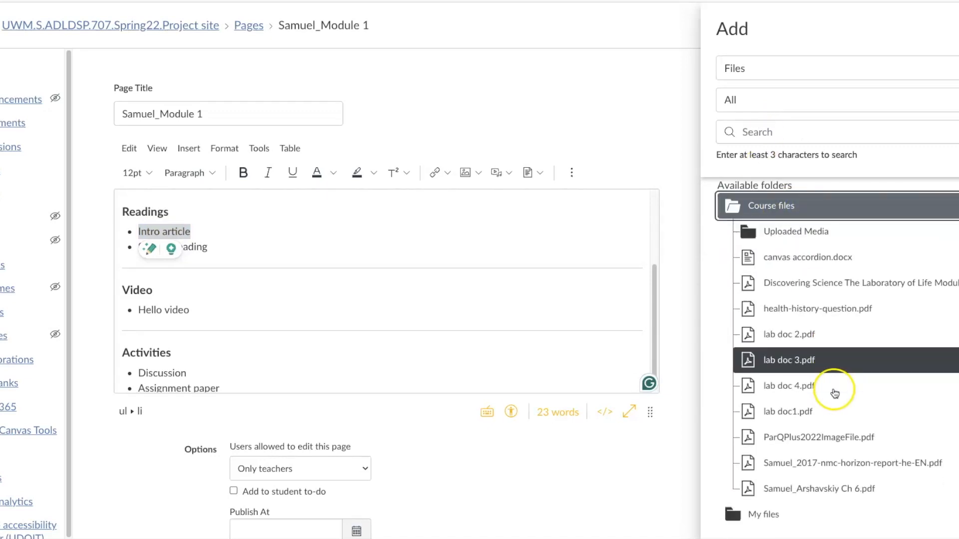
left_click(885, 465)
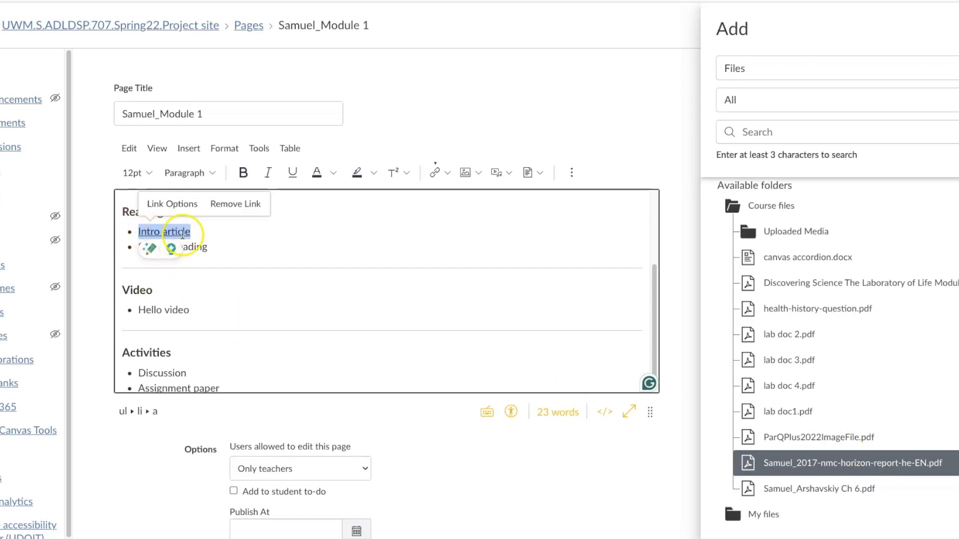
Link the text "Second reading" to the renamed Ch 6 PDF in the course files and save the page without publishing it.
left_click(241, 247)
left_click_drag(212, 247, 143, 248)
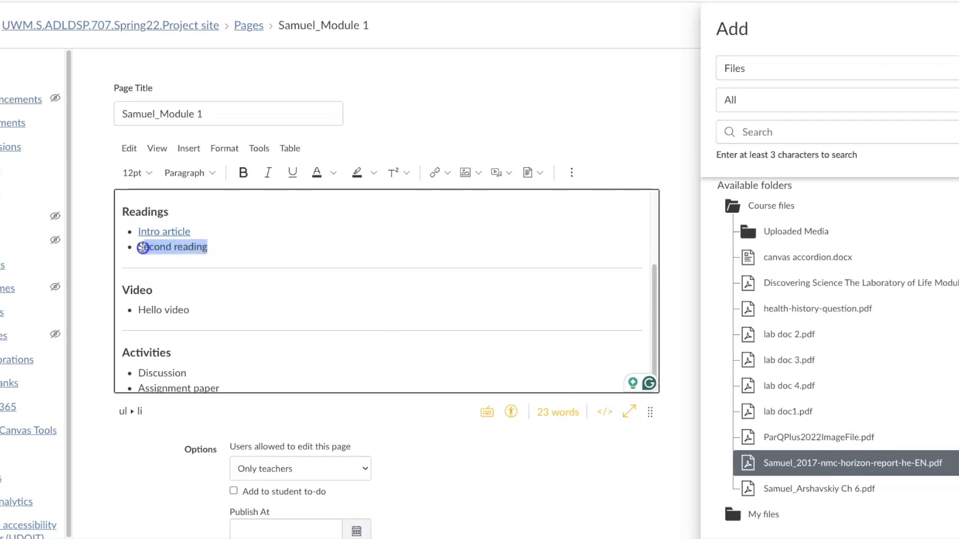
left_click(790, 492)
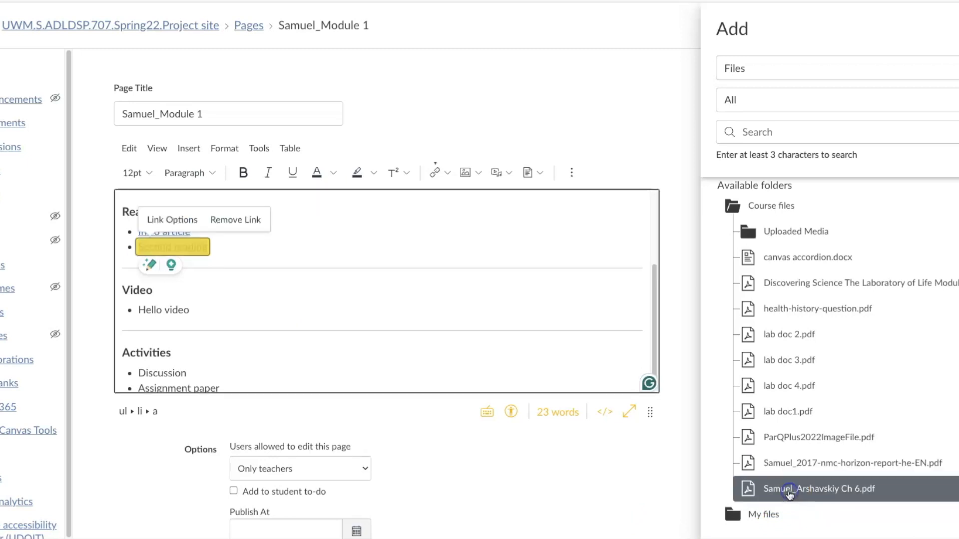
left_click(294, 363)
scroll(451, 446, "down", 2)
left_click(642, 492)
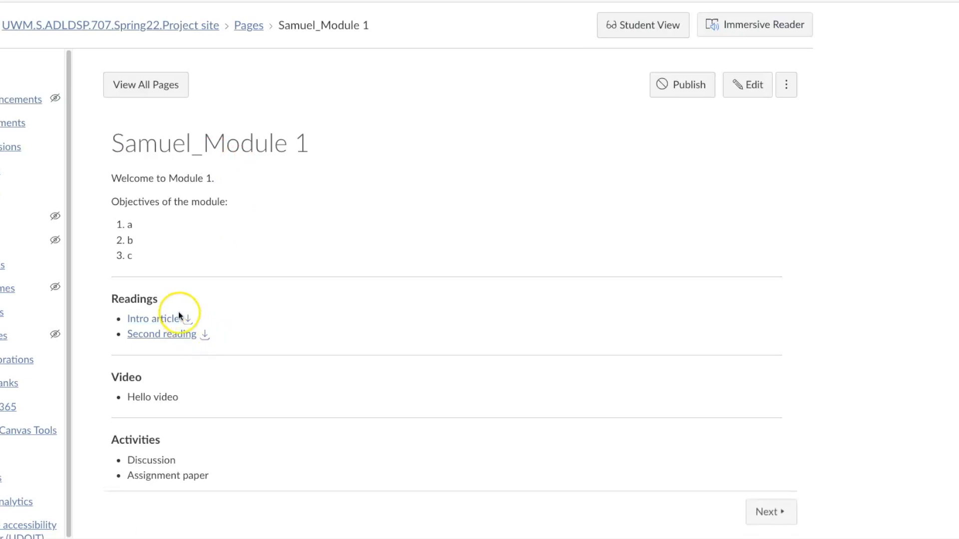
Preview the file behind the "Intro article" link, close the preview and review the saved page.
left_click(142, 321)
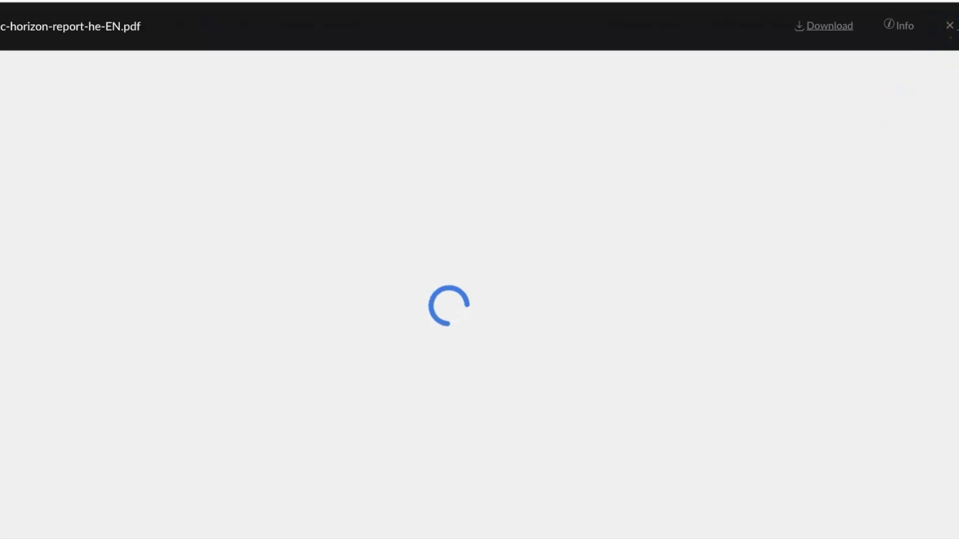
left_click(949, 26)
left_click(329, 310)
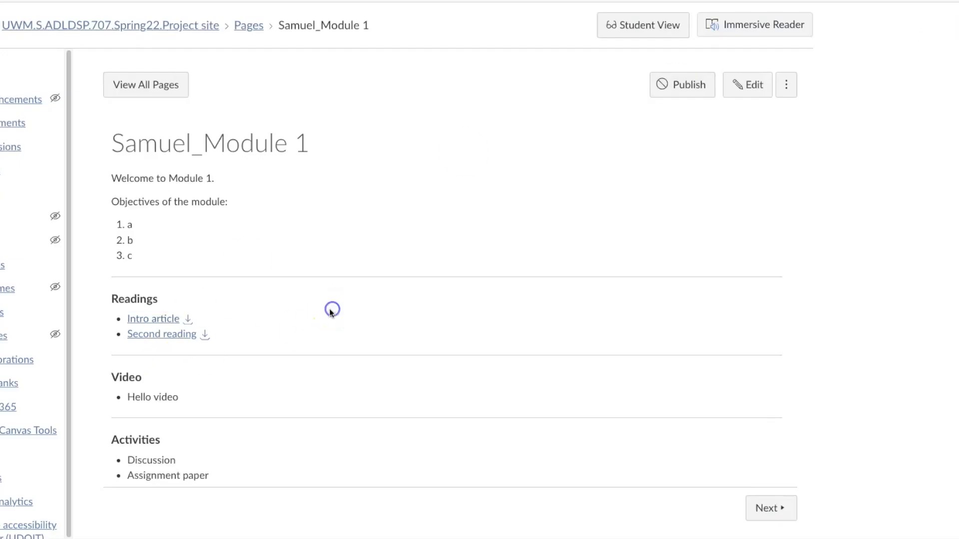
scroll(719, 440, "down", 1)
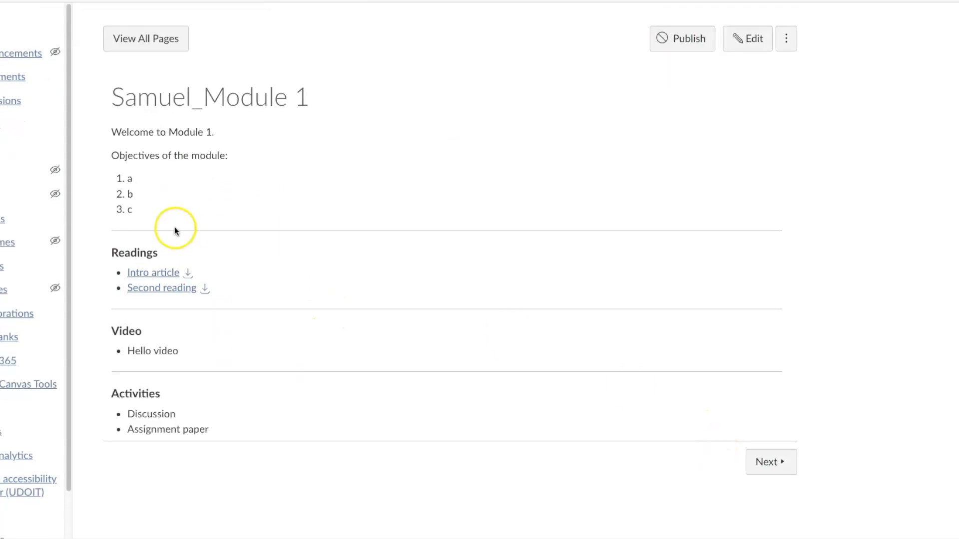
scroll(305, 358, "up", 1)
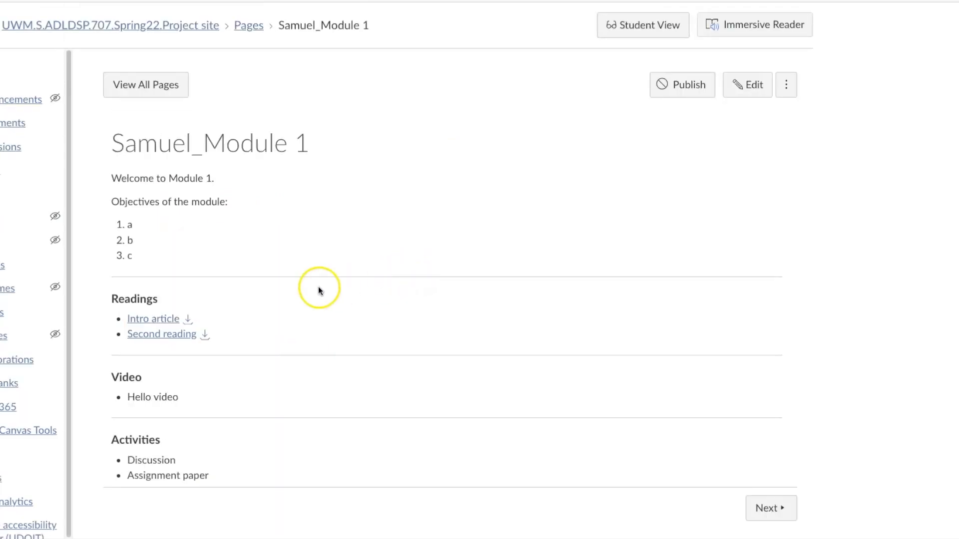
scroll(319, 289, "down", 1)
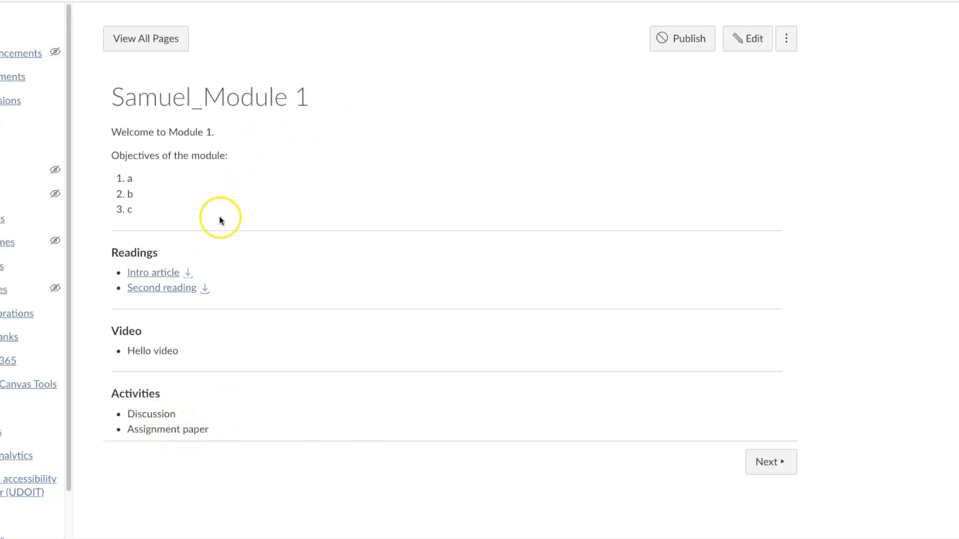
scroll(223, 383, "up", 1)
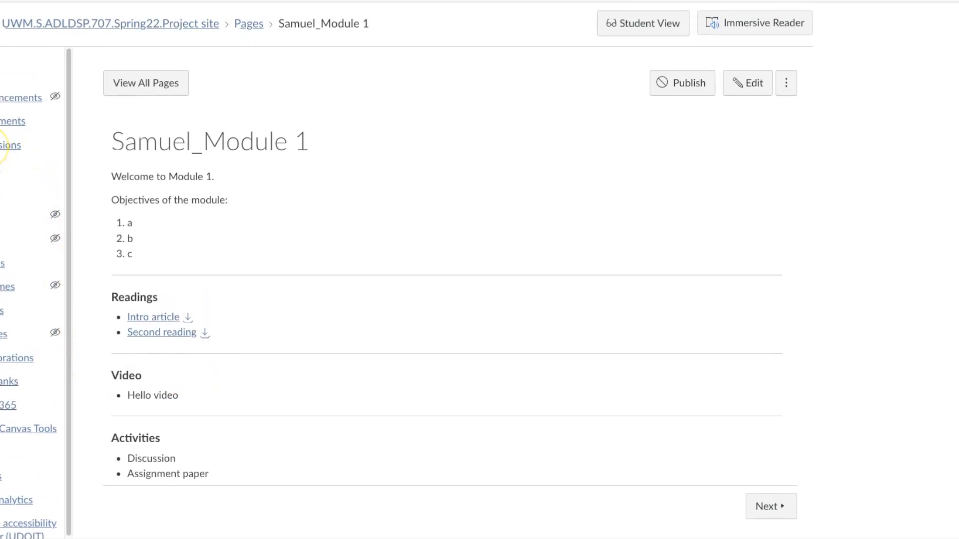
Create a course discussion titled with the instructor's surname followed by "_Intro" and enter the text "Post a personal introduction".
left_click(10, 145)
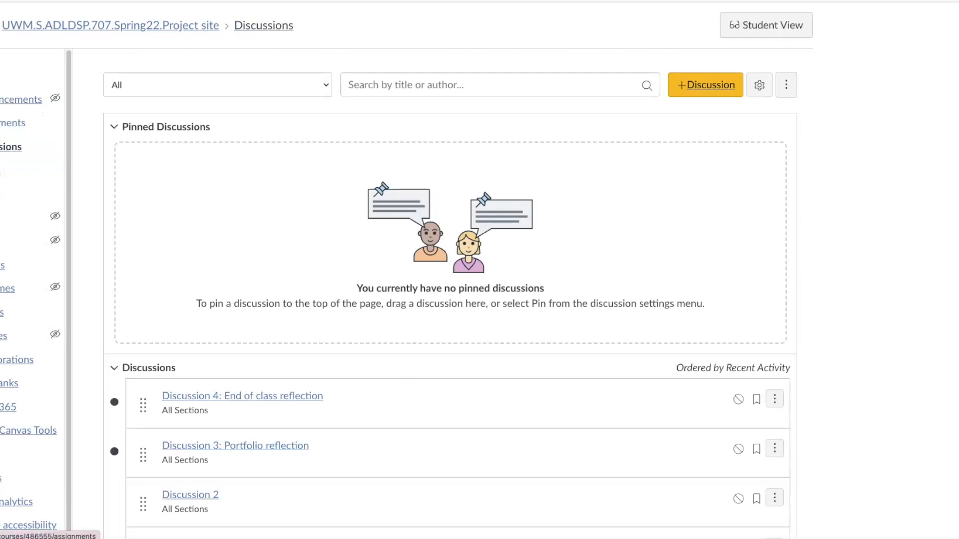
left_click(693, 95)
left_click(602, 208)
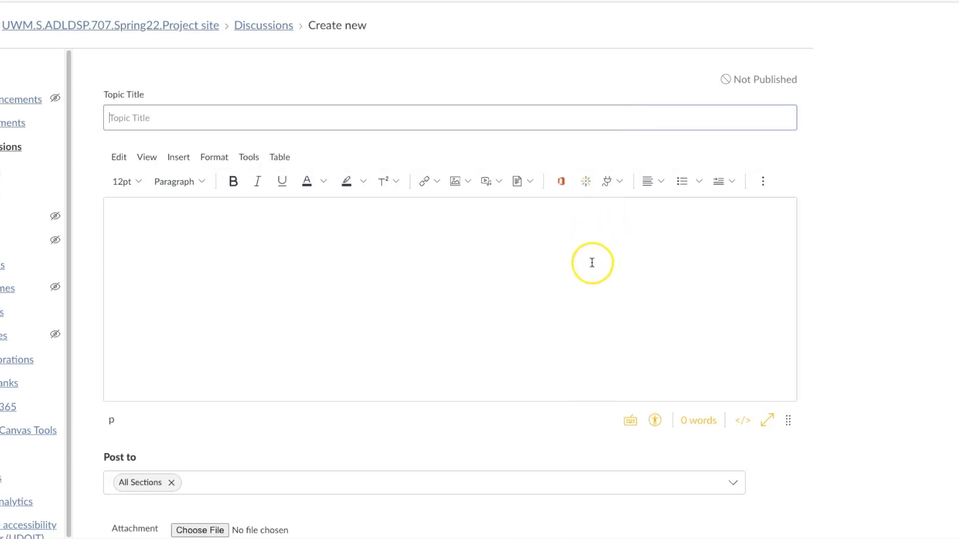
type("Samuel_Intro")
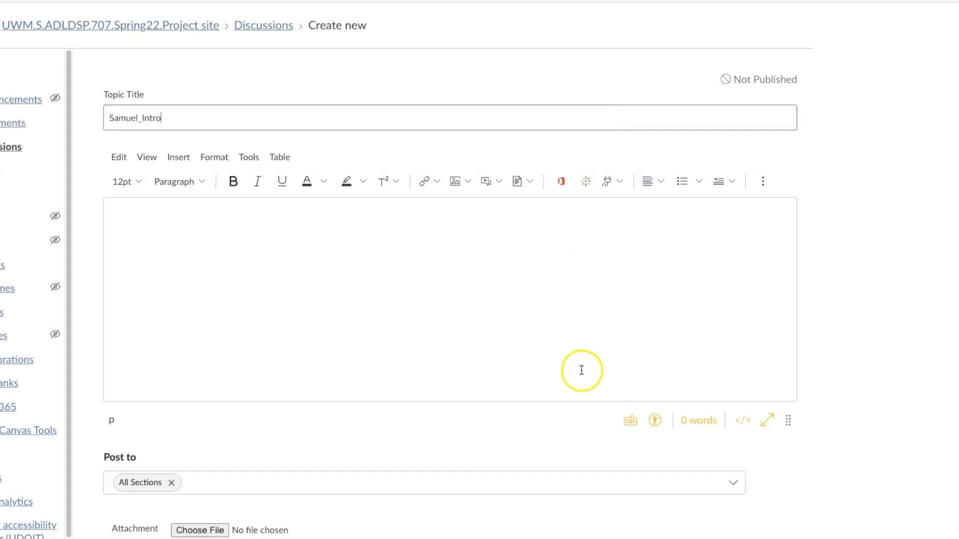
left_click(578, 325)
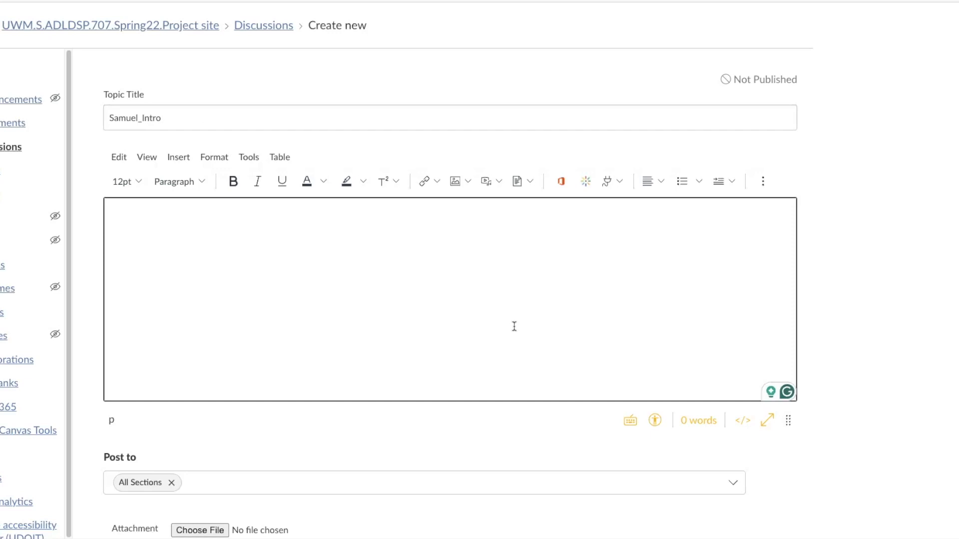
type("Po")
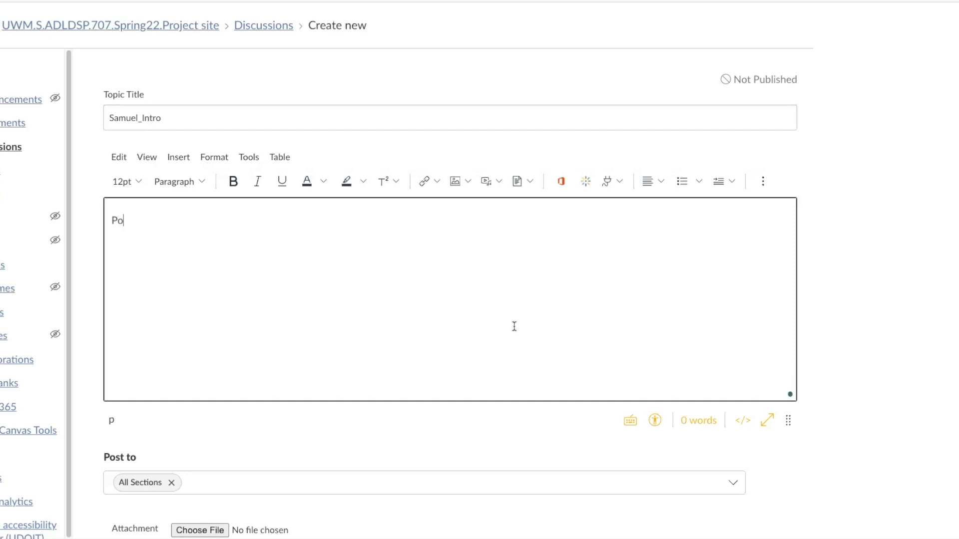
type("st a peronal introduction")
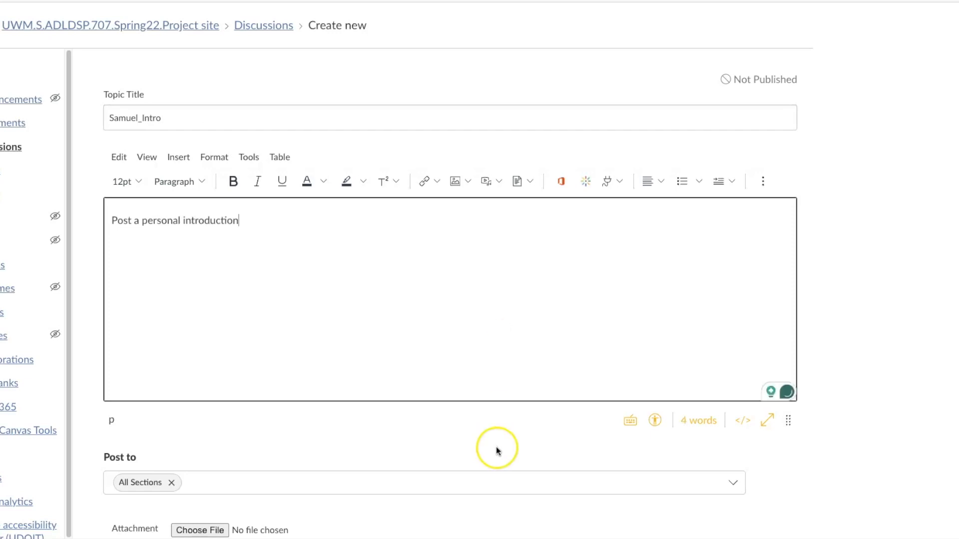
Allow threaded replies in the new introduction discussion, then save and publish it.
scroll(494, 444, "down", 8)
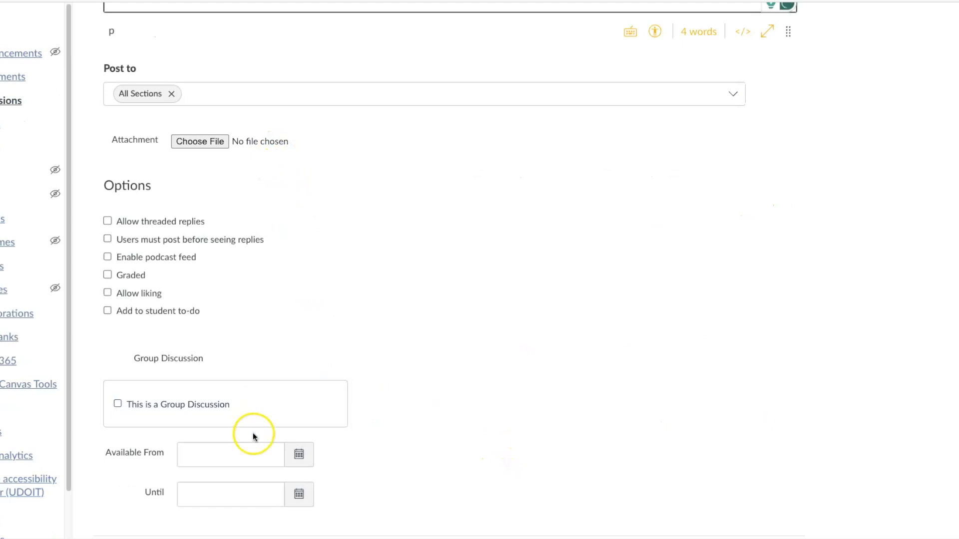
scroll(475, 405, "down", 2)
scroll(475, 406, "up", 1)
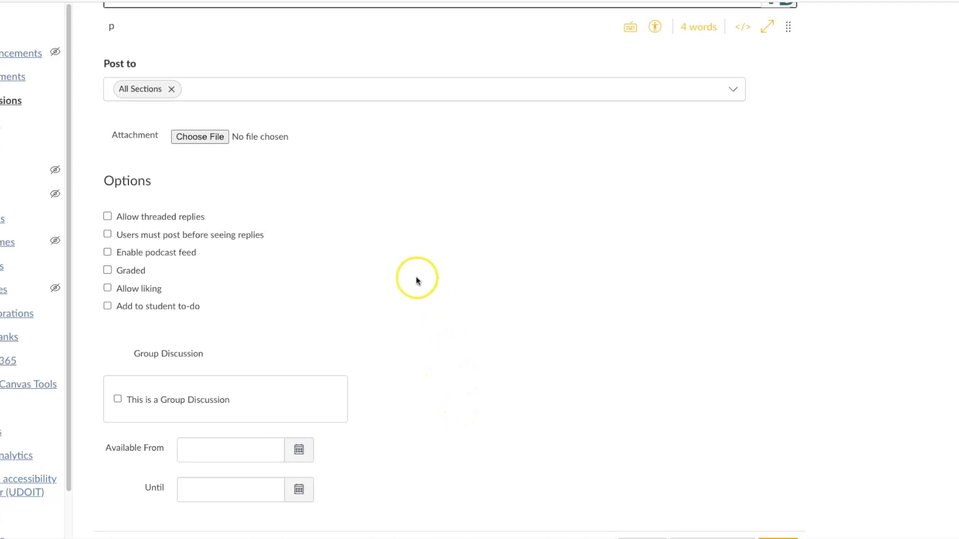
left_click(156, 216)
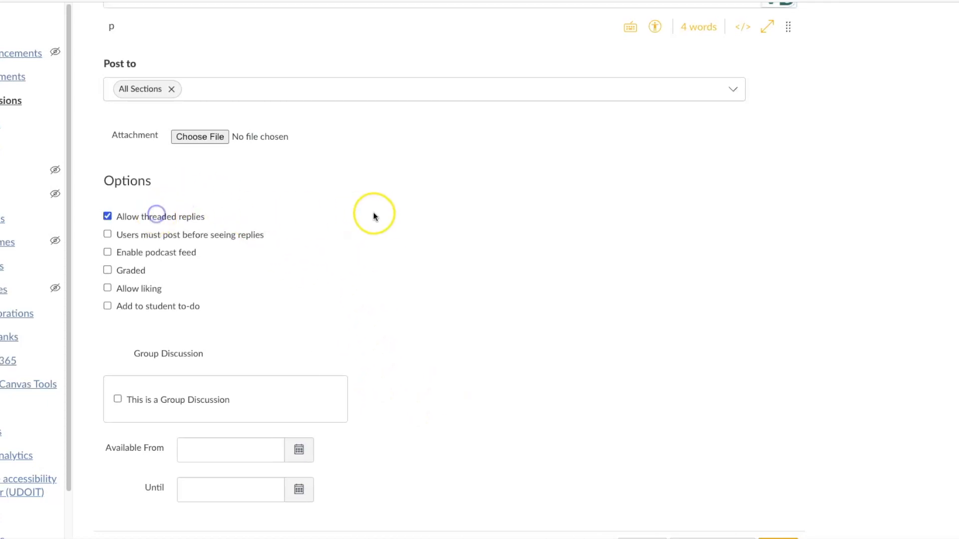
scroll(373, 211, "down", 1)
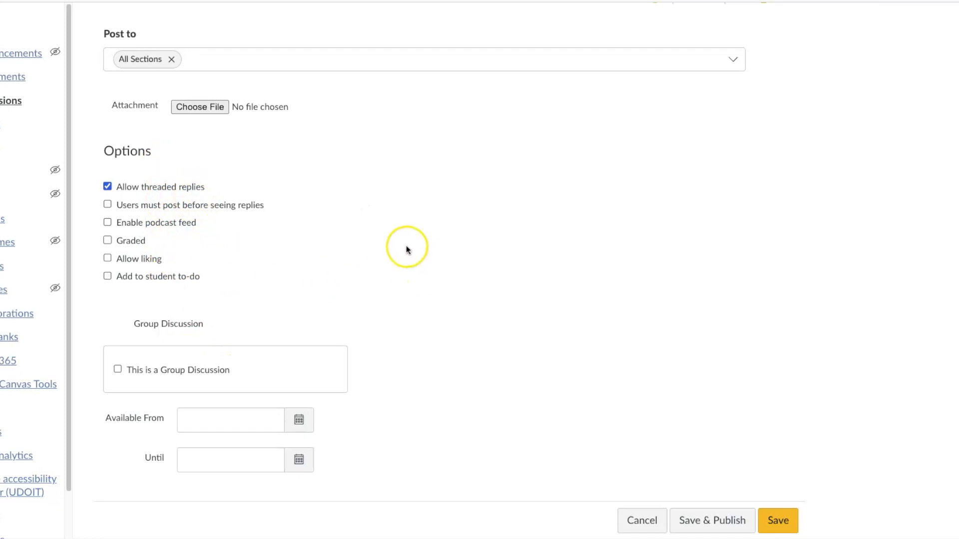
scroll(480, 280, "down", 1)
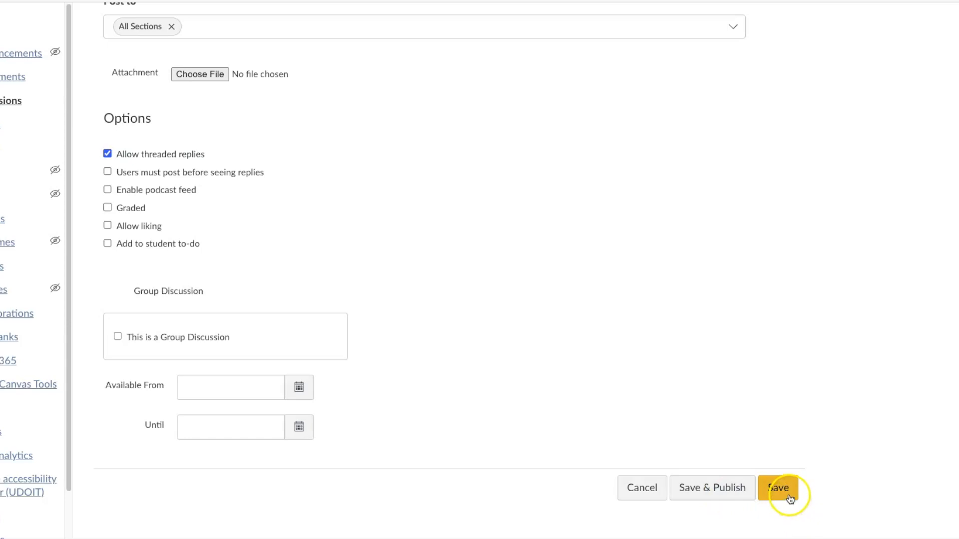
left_click(699, 498)
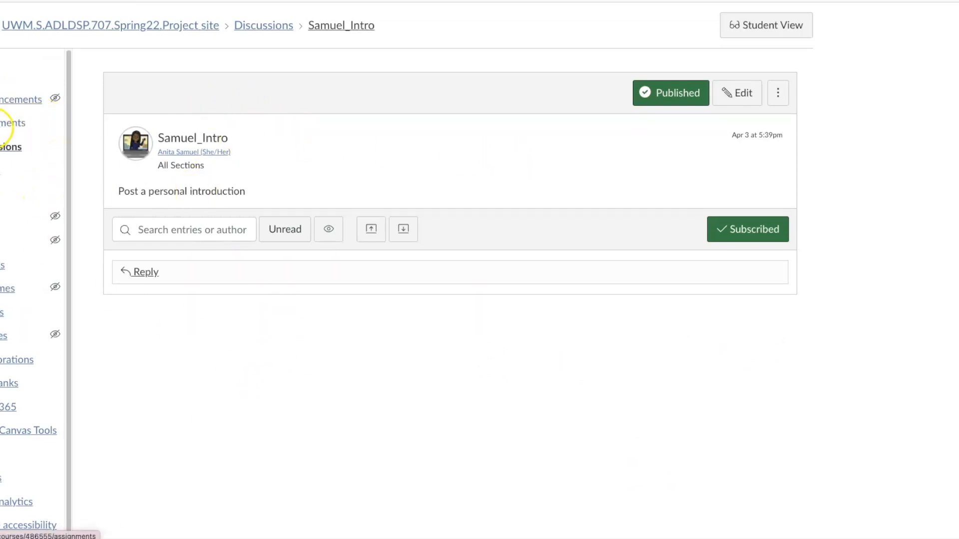
Create an assignment named with the instructor's surname followed by "_Test assignment" and enter the description "Upload your final paper.".
left_click(5, 123)
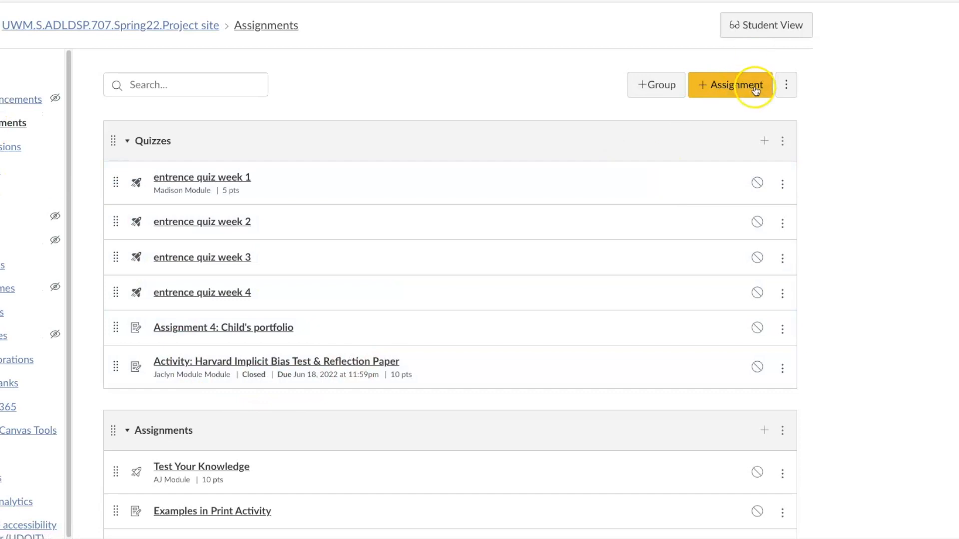
left_click(753, 88)
left_click(226, 151)
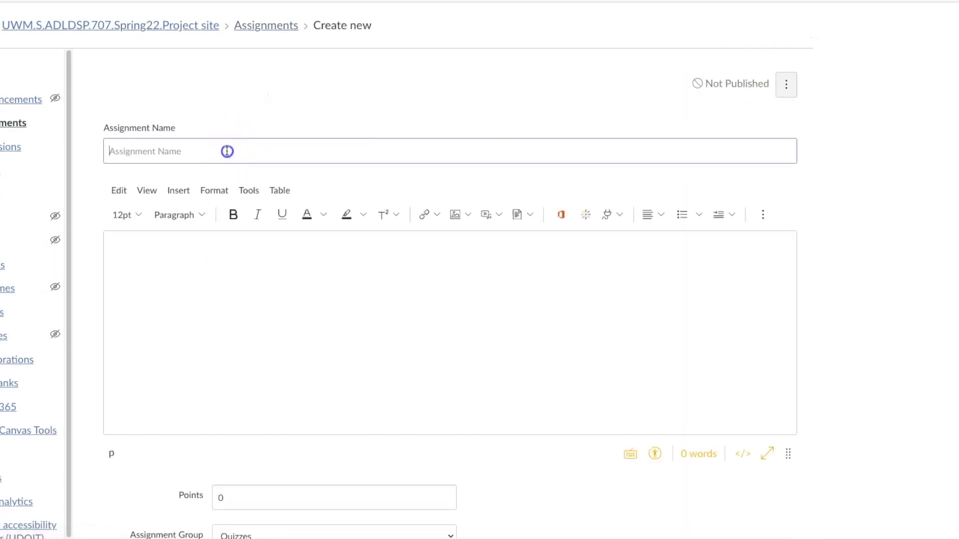
type("Samuel_Test assignment")
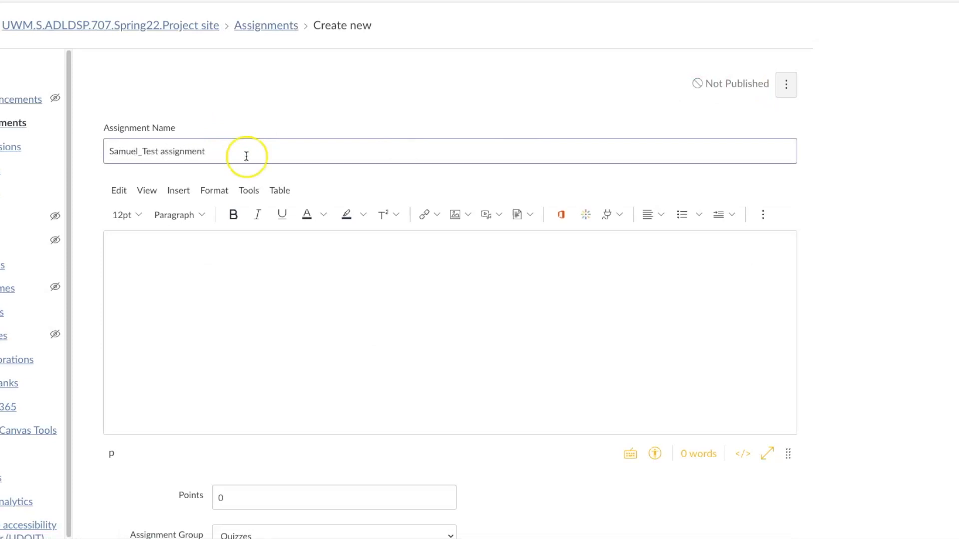
left_click(194, 359)
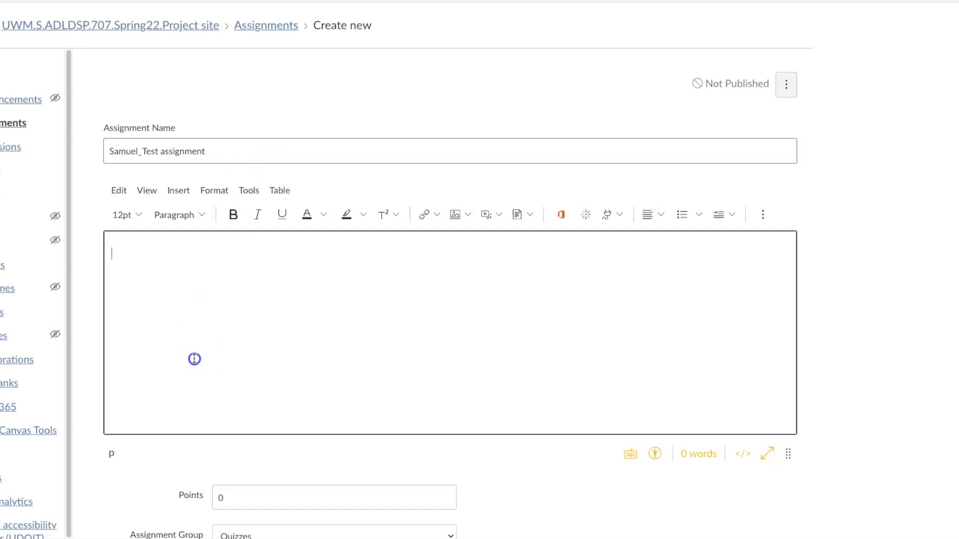
type("Upload your final paper.")
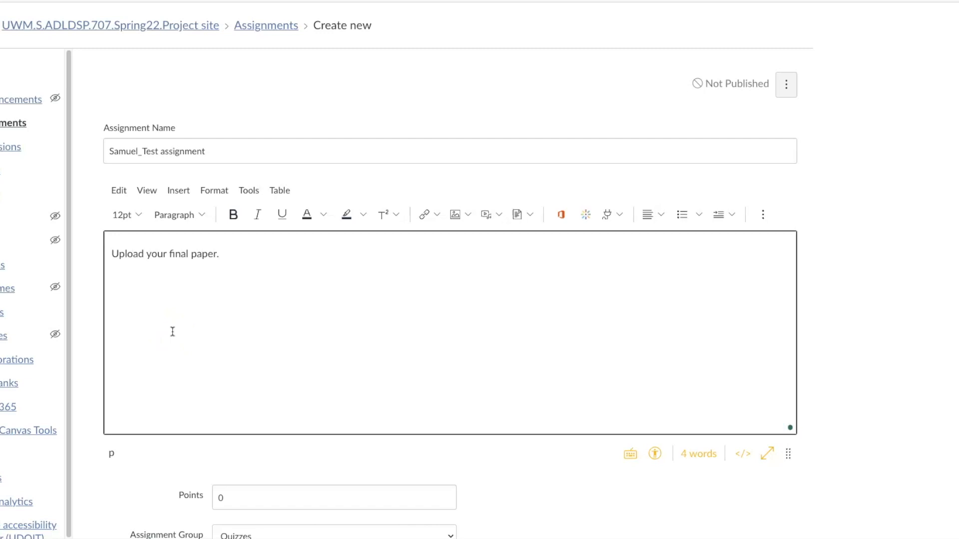
Place the new assignment in the Assignments group.
scroll(261, 327, "down", 2)
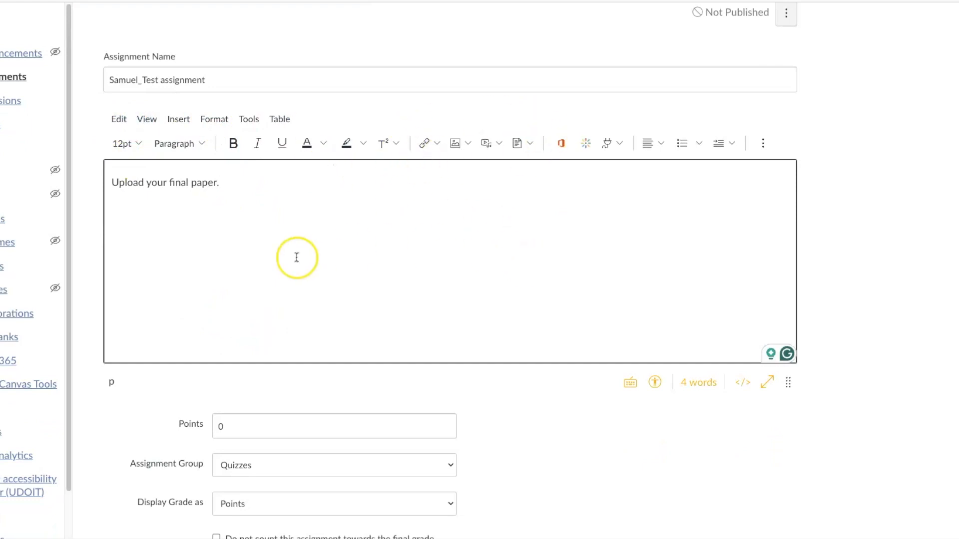
scroll(237, 260, "down", 3)
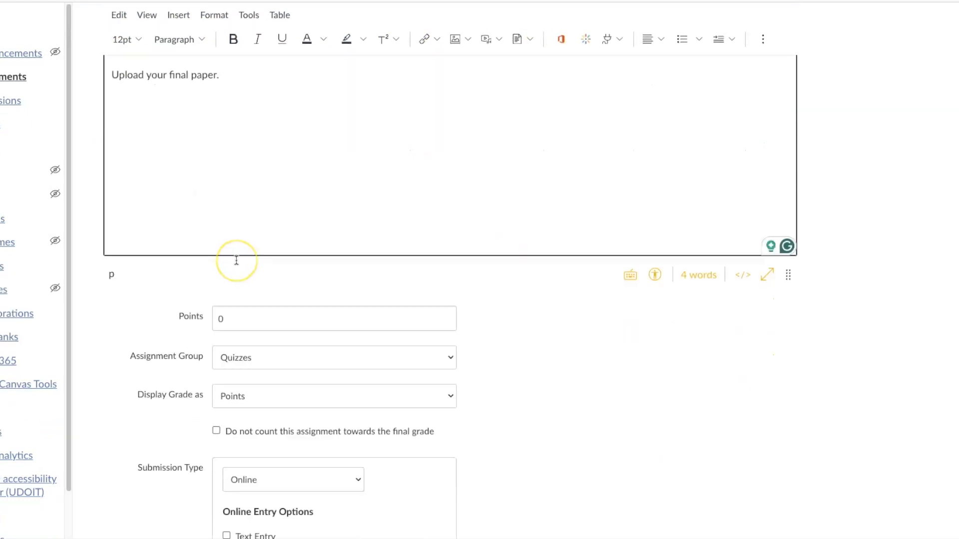
scroll(236, 260, "down", 2)
scroll(236, 260, "down", 1)
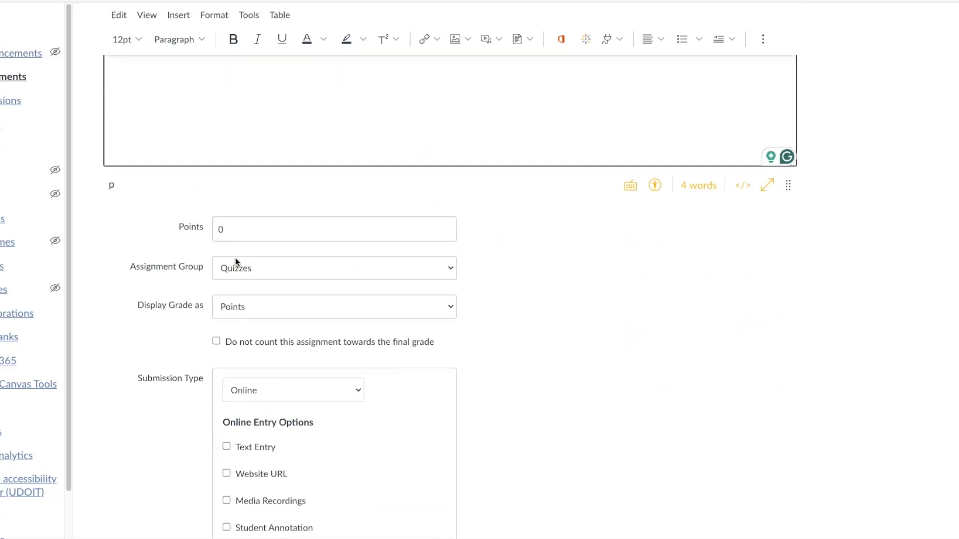
scroll(235, 254, "down", 1)
left_click(248, 90)
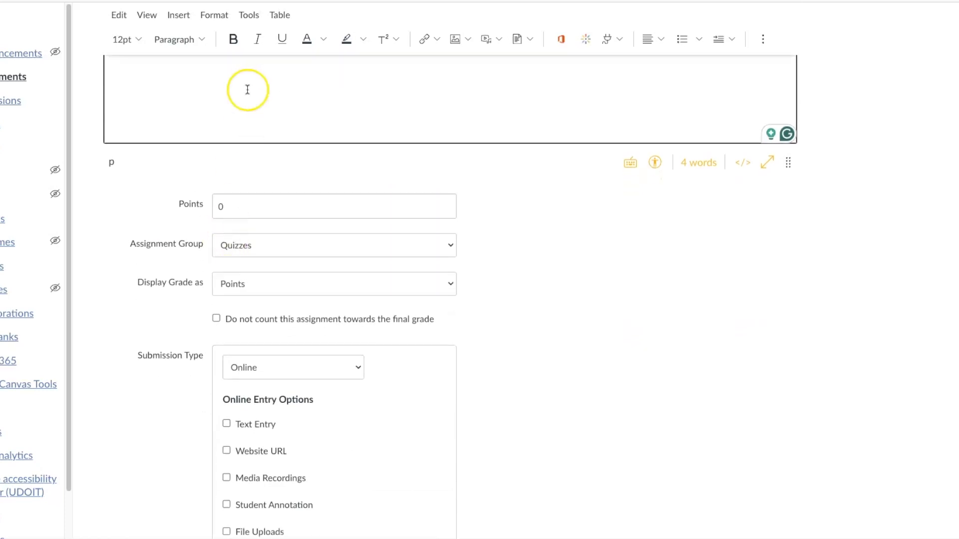
double_click(223, 206)
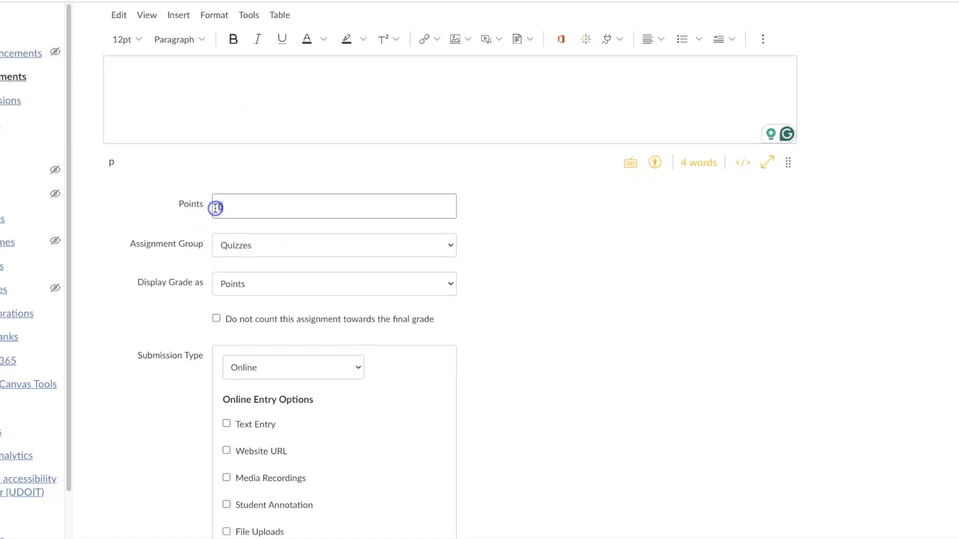
left_click(278, 251)
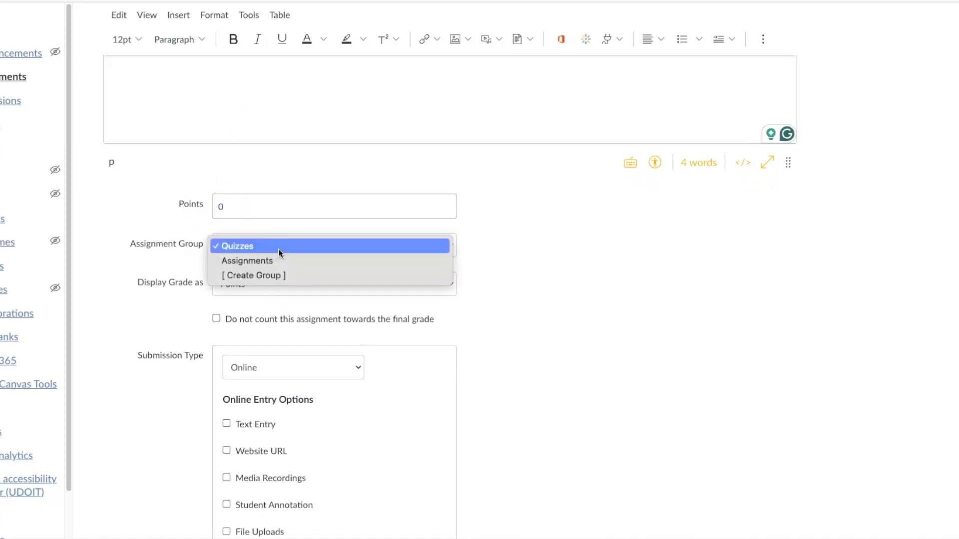
left_click(534, 268)
left_click(236, 252)
left_click(240, 261)
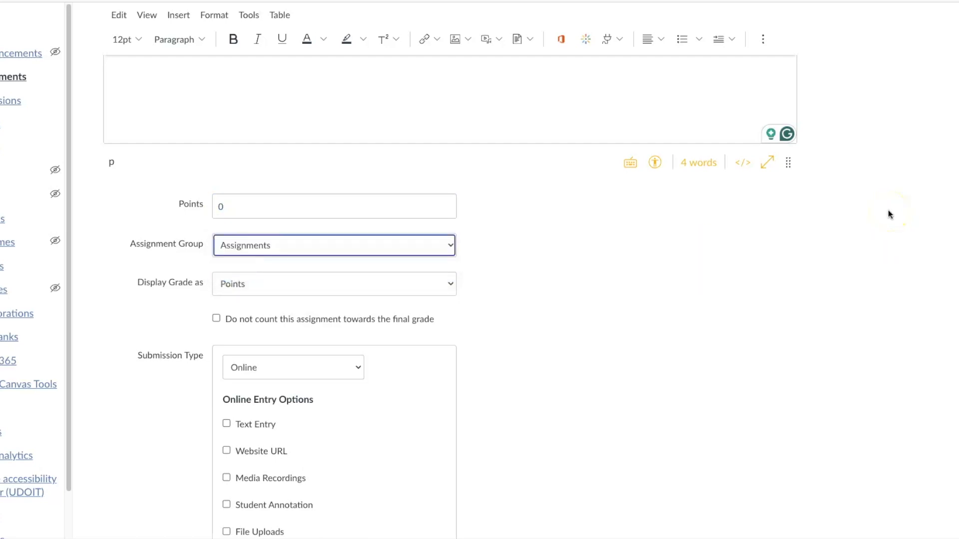
Allow File Uploads as the online entry option for the assignment's submissions.
scroll(658, 363, "down", 2)
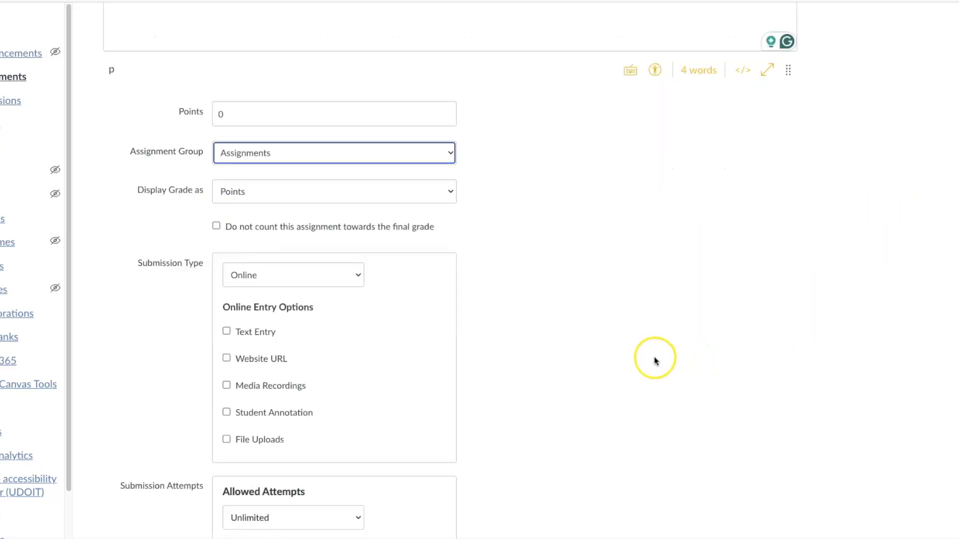
scroll(670, 334, "down", 2)
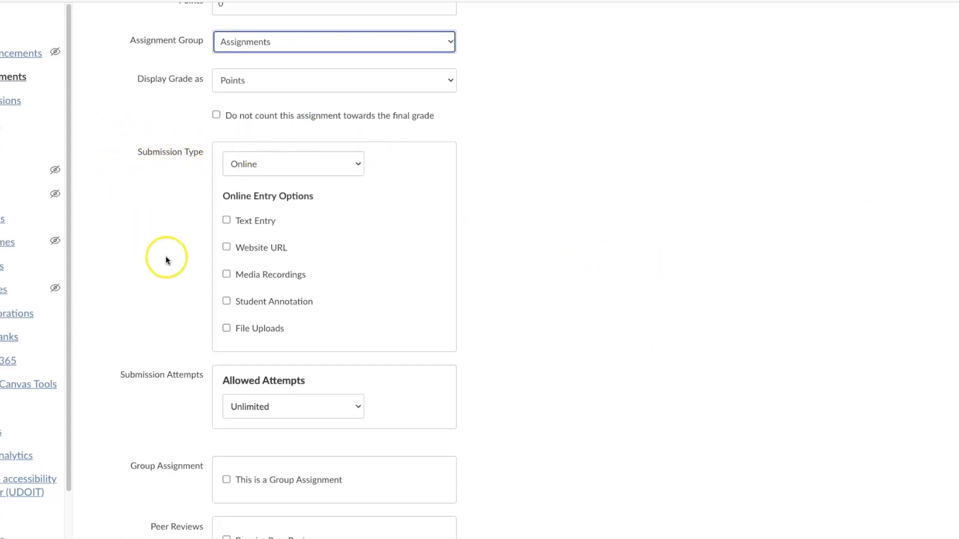
scroll(166, 251, "up", 3)
scroll(165, 250, "up", 5)
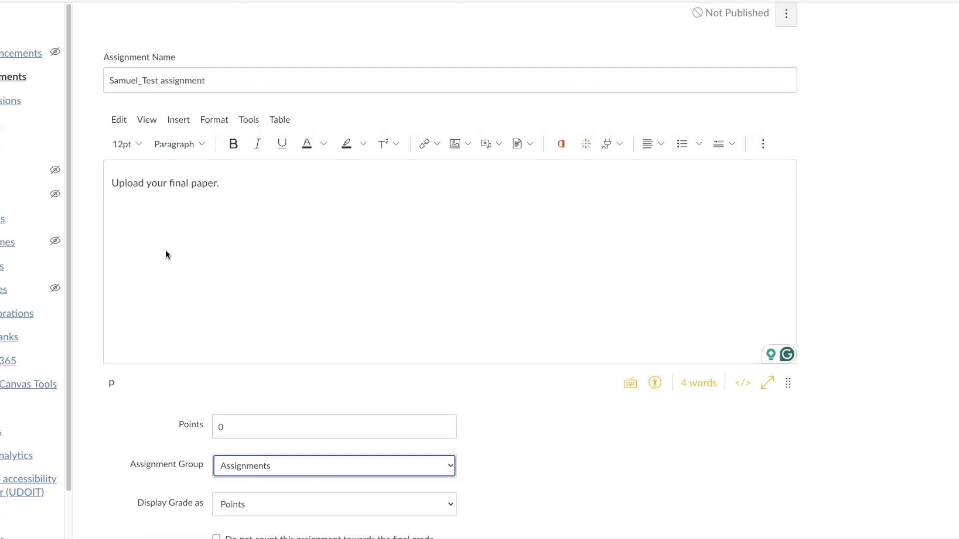
scroll(213, 275, "down", 8)
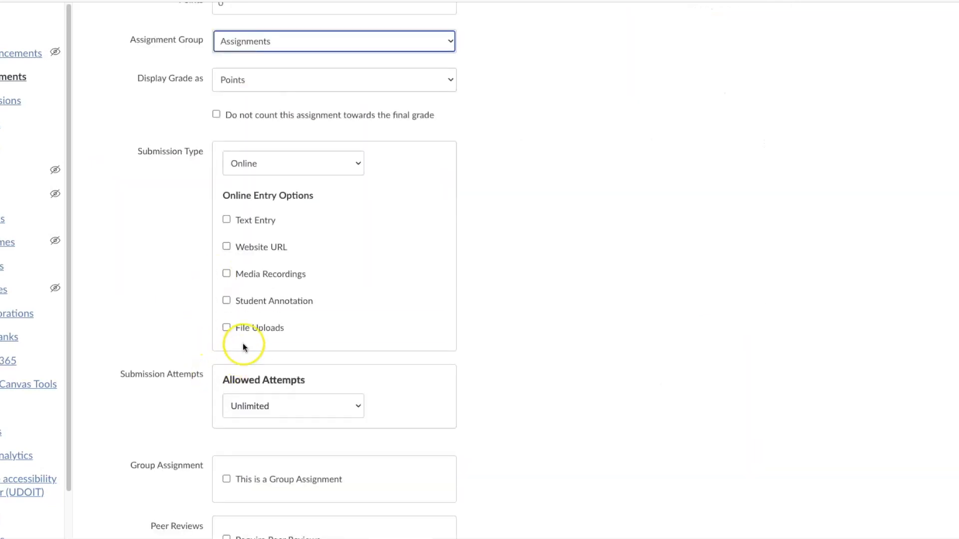
left_click(229, 329)
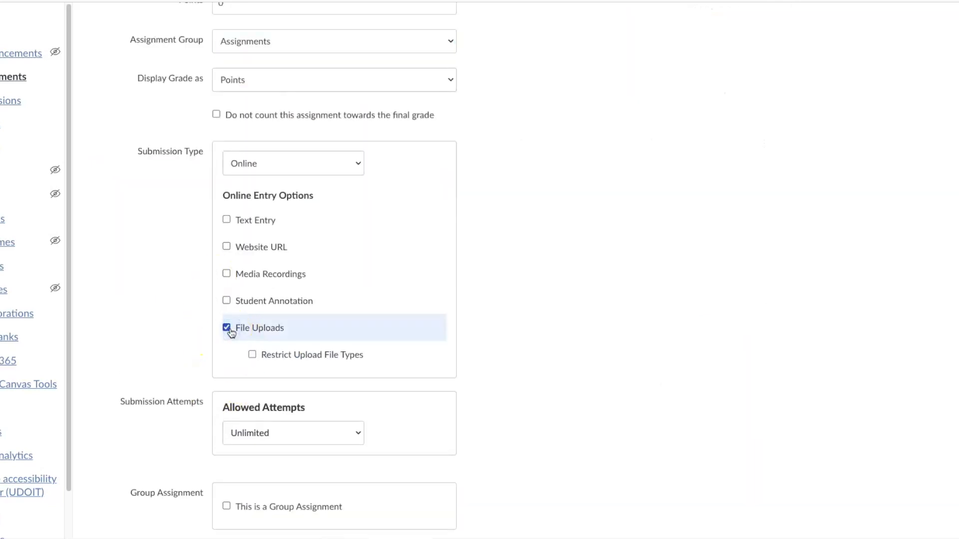
Save and publish the new assignment, leaving unlimited attempts and Everyone as the assignees.
scroll(421, 379, "down", 5)
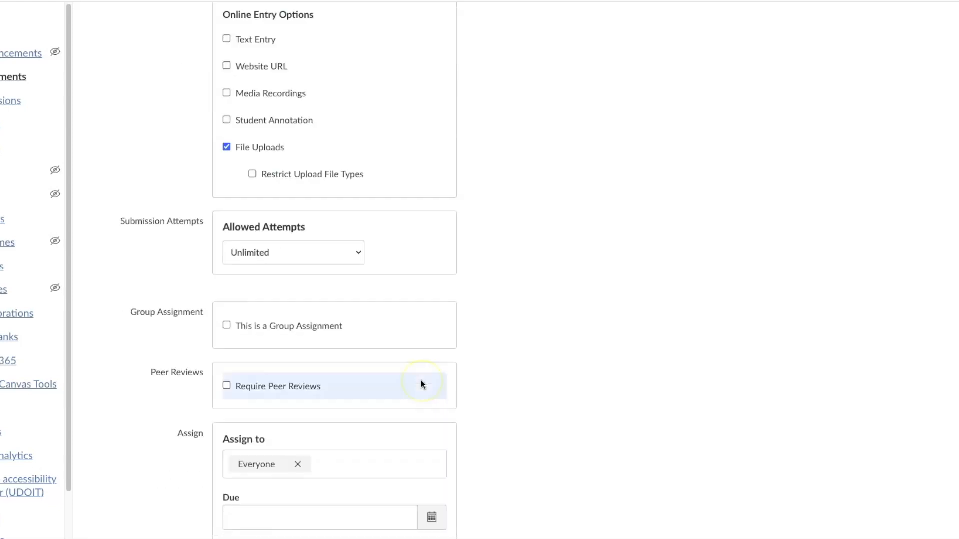
scroll(351, 332, "down", 1)
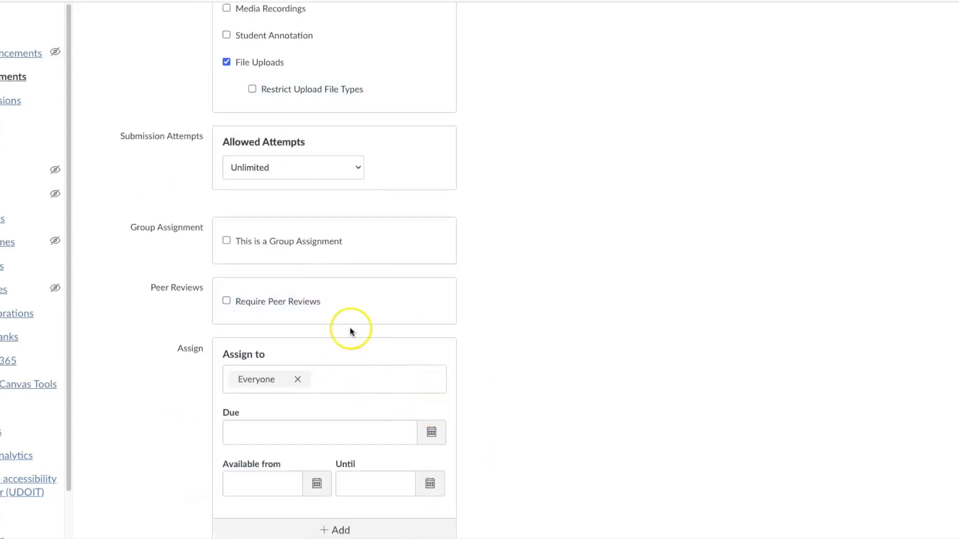
scroll(394, 459, "down", 2)
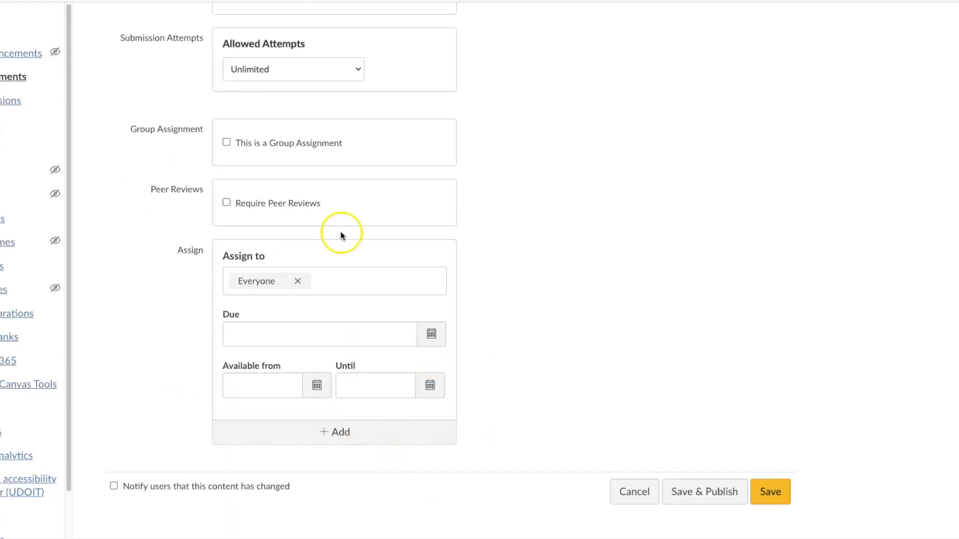
left_click(702, 495)
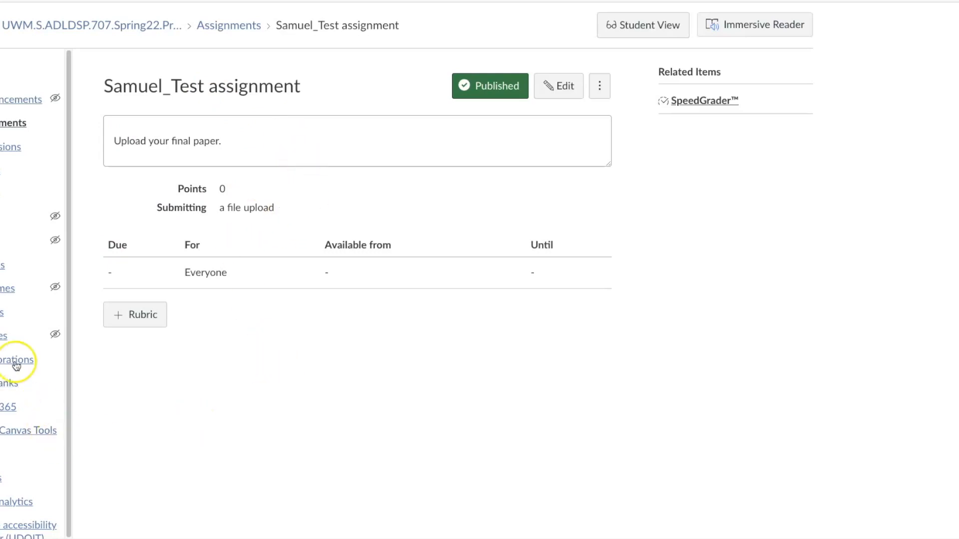
Open the instructor's Module 1 page from the course modules for editing.
left_click(3, 336)
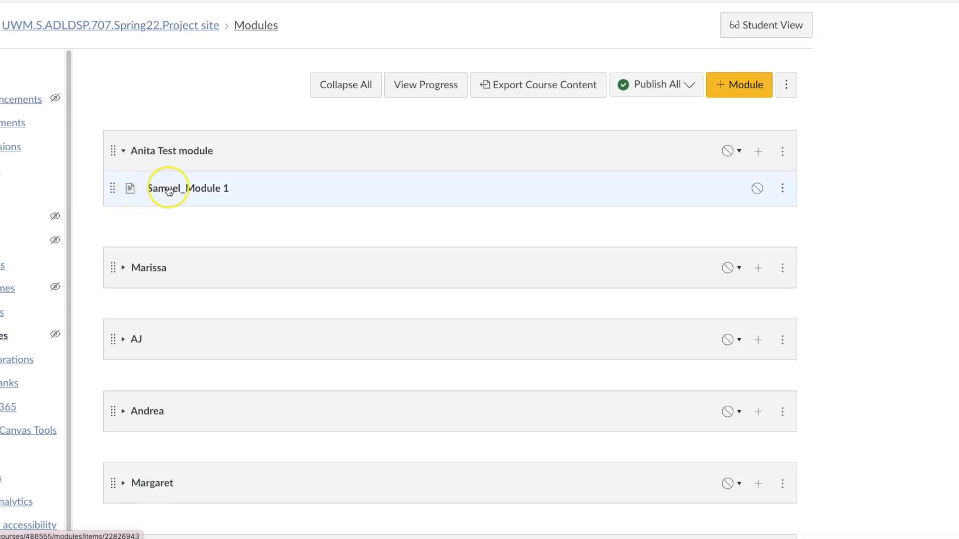
left_click(168, 189)
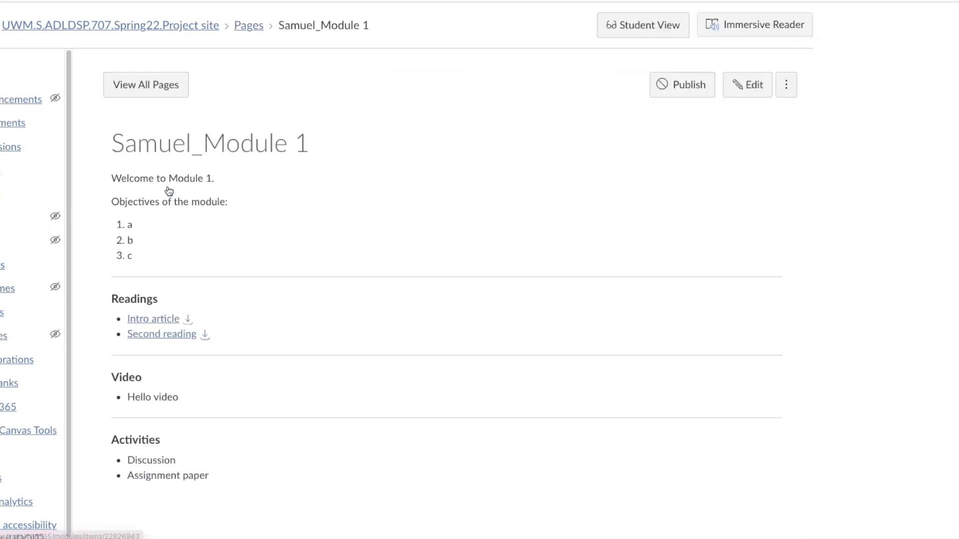
scroll(260, 352, "down", 1)
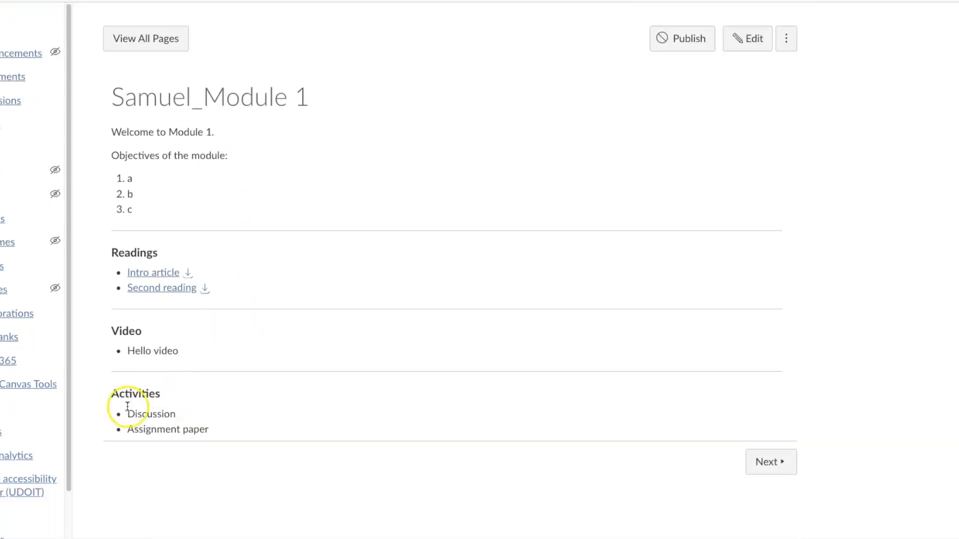
left_click(738, 43)
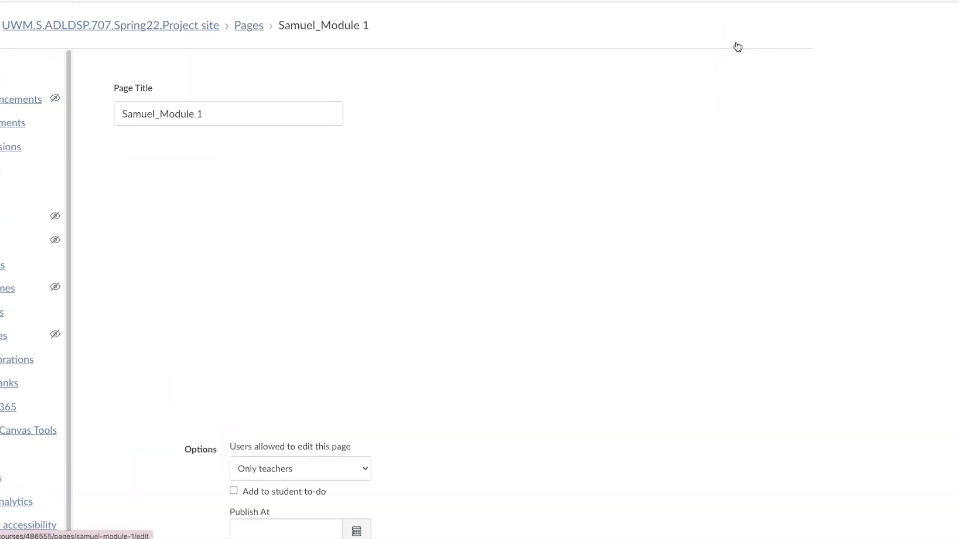
Link the word "Discussion" under Activities to the instructor's "_Intro" discussion as a course link.
scroll(394, 374, "down", 3)
left_click_drag(187, 358, 137, 359)
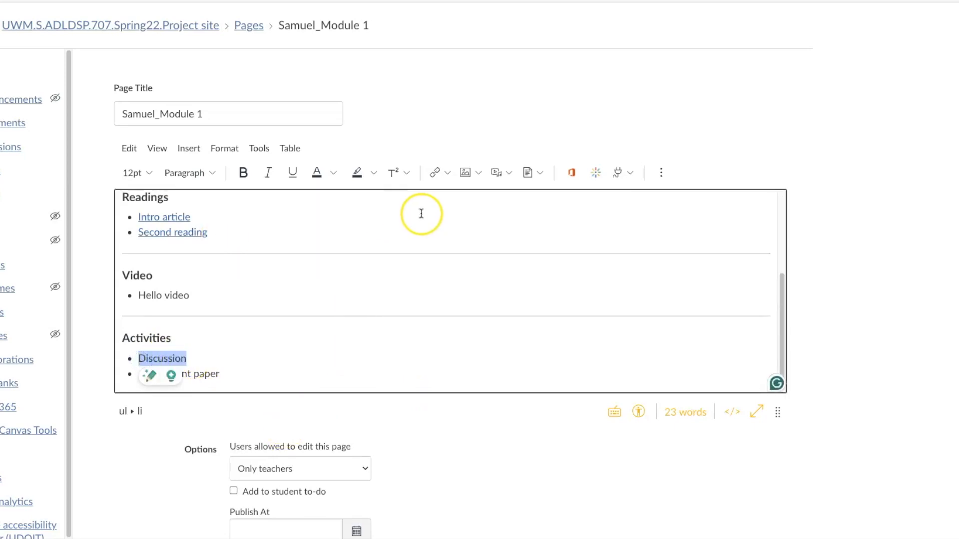
left_click(448, 179)
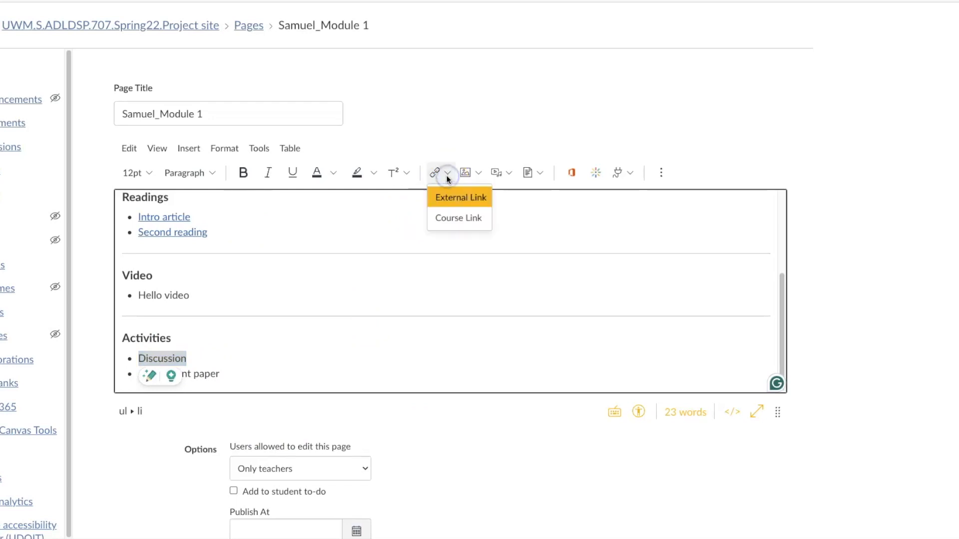
left_click(462, 220)
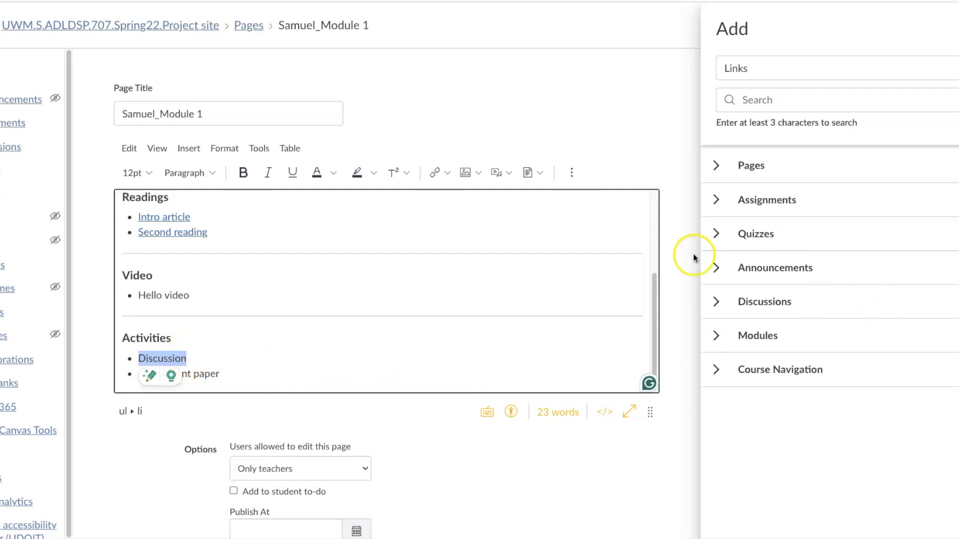
left_click(717, 304)
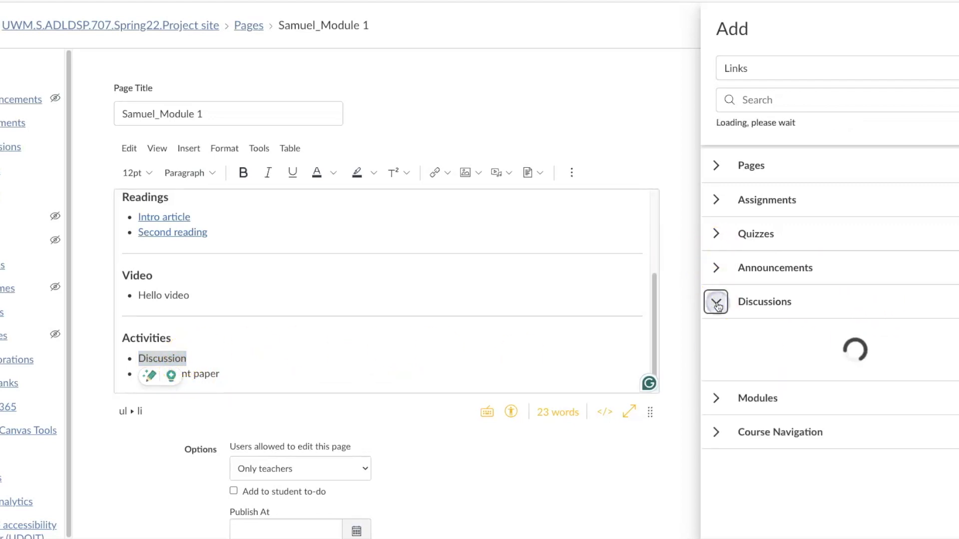
scroll(793, 316, "down", 5)
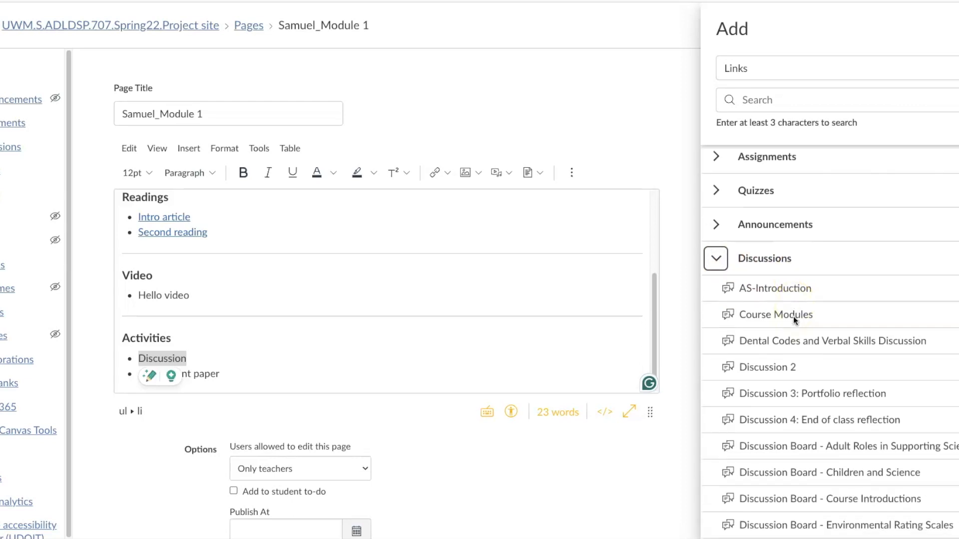
scroll(793, 316, "down", 6)
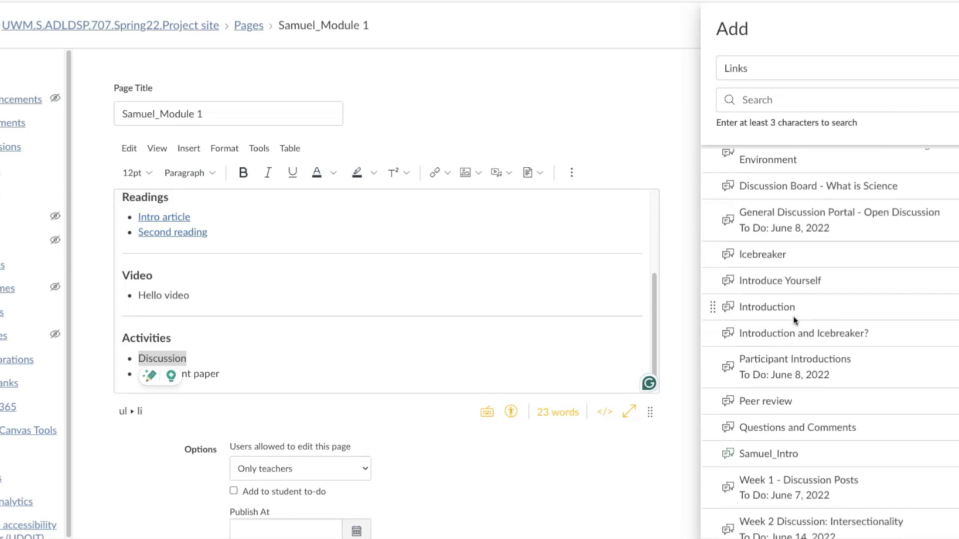
scroll(794, 316, "down", 1)
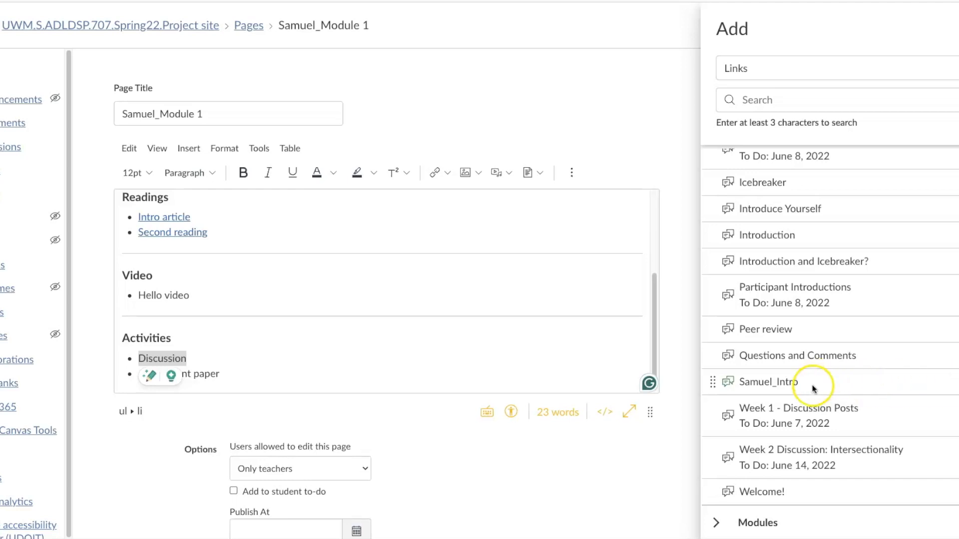
left_click(754, 385)
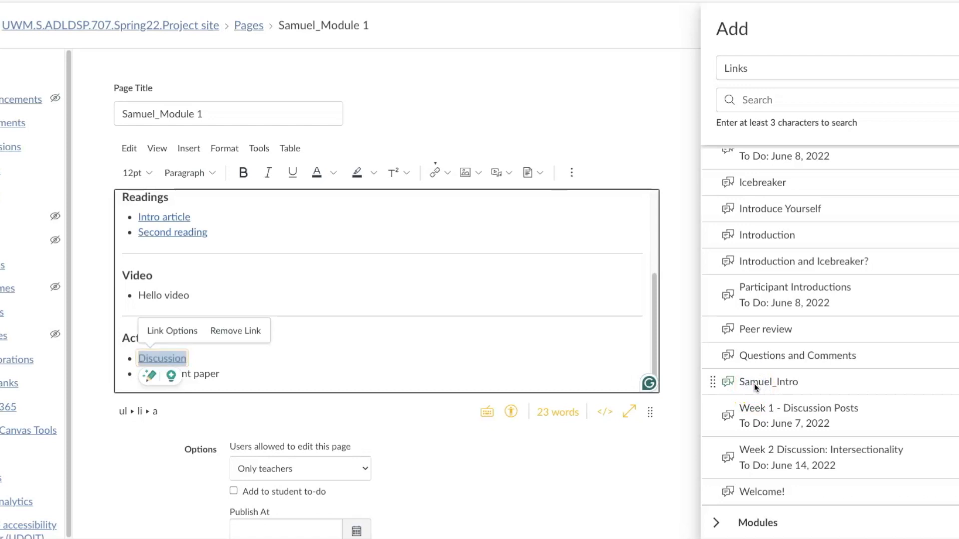
Link "Assignment paper" under Activities to the instructor's "_Test assignment" and save the page without publishing it.
left_click_drag(229, 375, 134, 373)
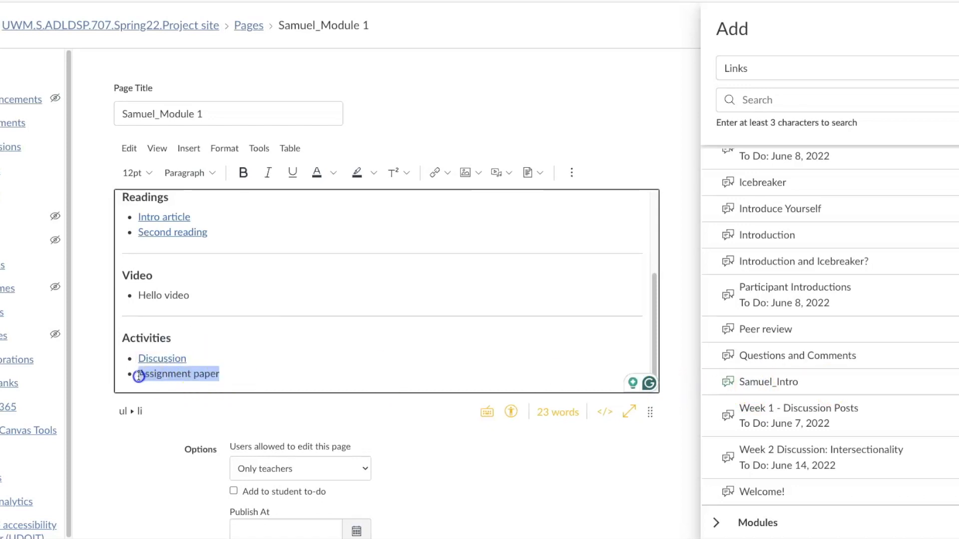
scroll(811, 314, "up", 4)
scroll(812, 314, "up", 5)
left_click(714, 202)
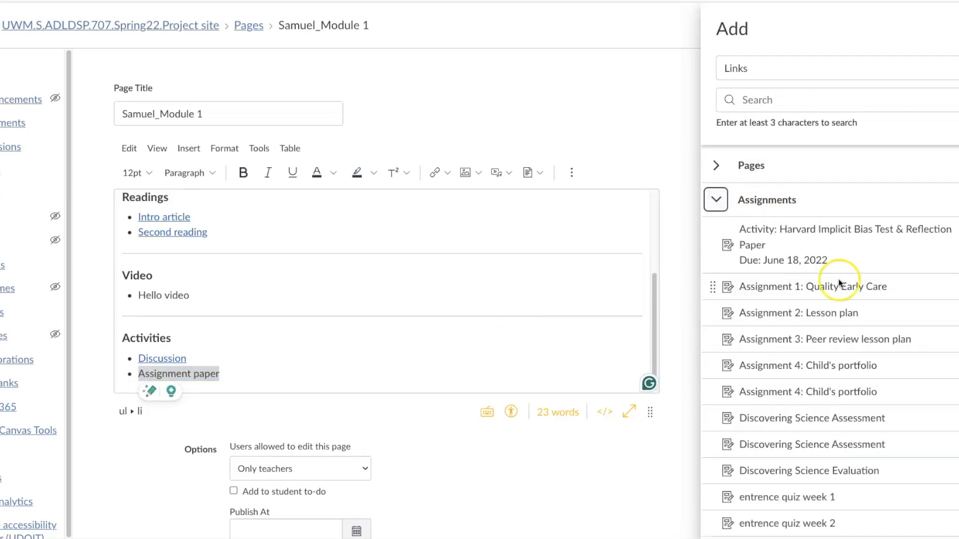
scroll(837, 368, "down", 5)
scroll(835, 368, "down", 4)
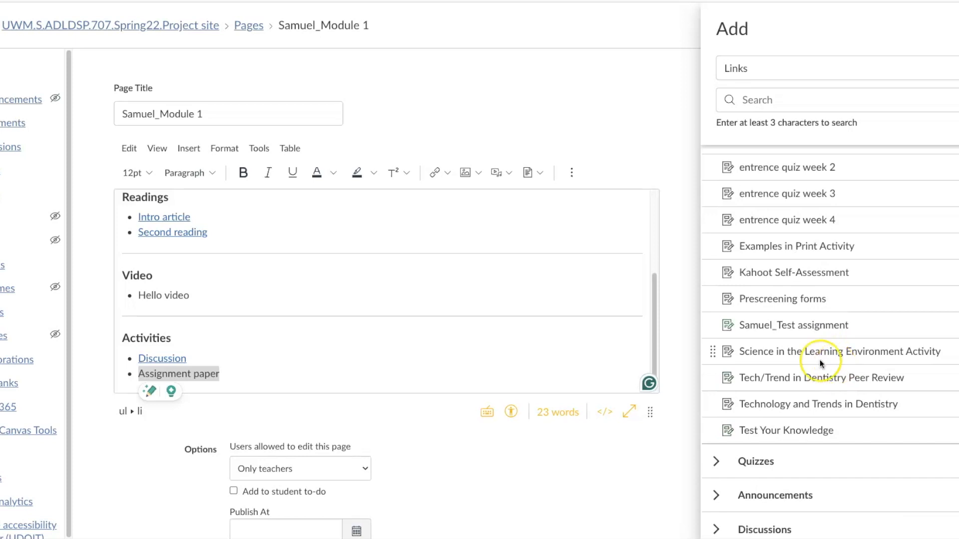
left_click(782, 326)
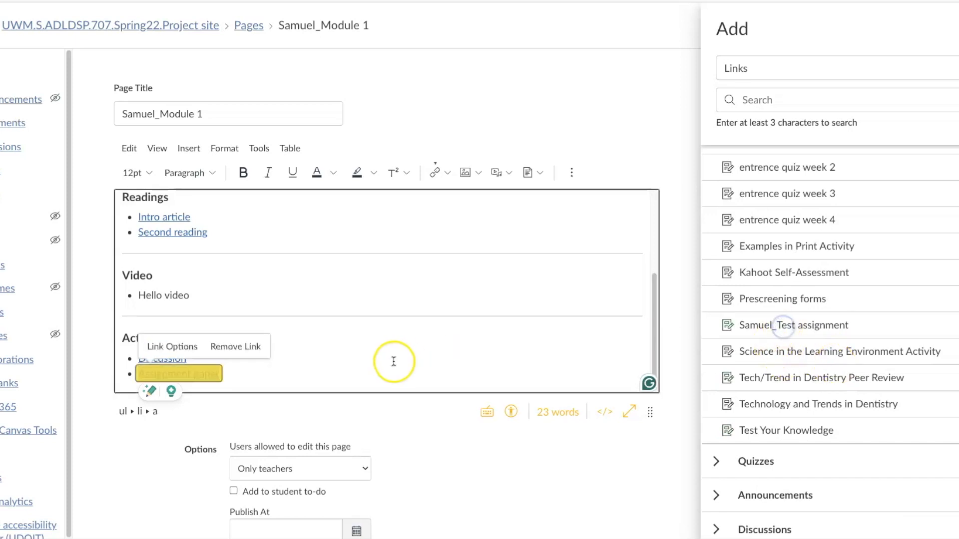
scroll(387, 394, "down", 2)
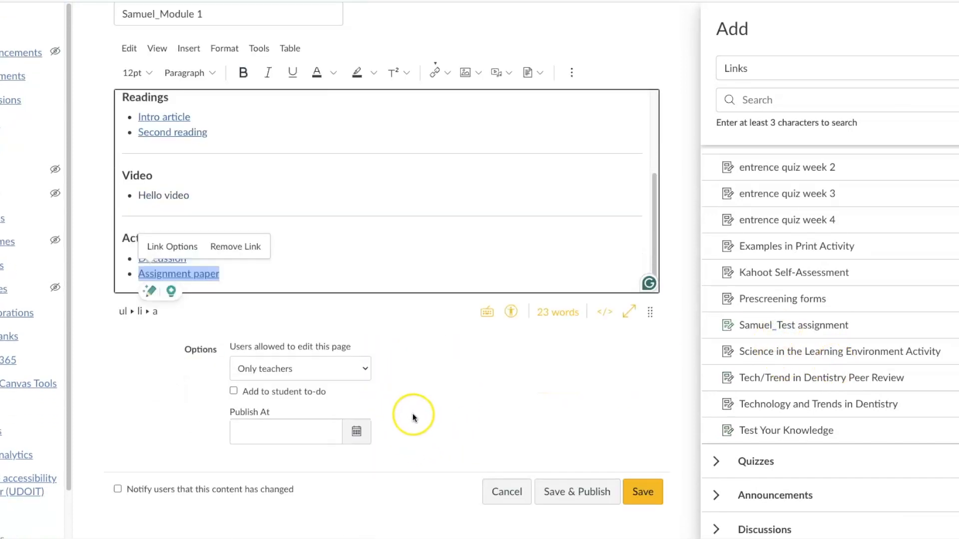
left_click(637, 492)
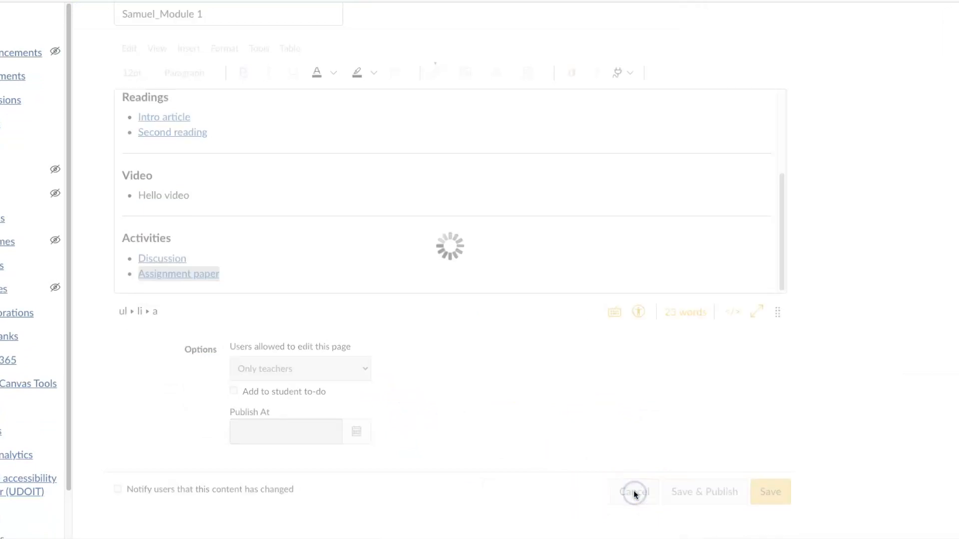
Test the Discussion link on the saved page, then return to the module page.
scroll(401, 358, "down", 1)
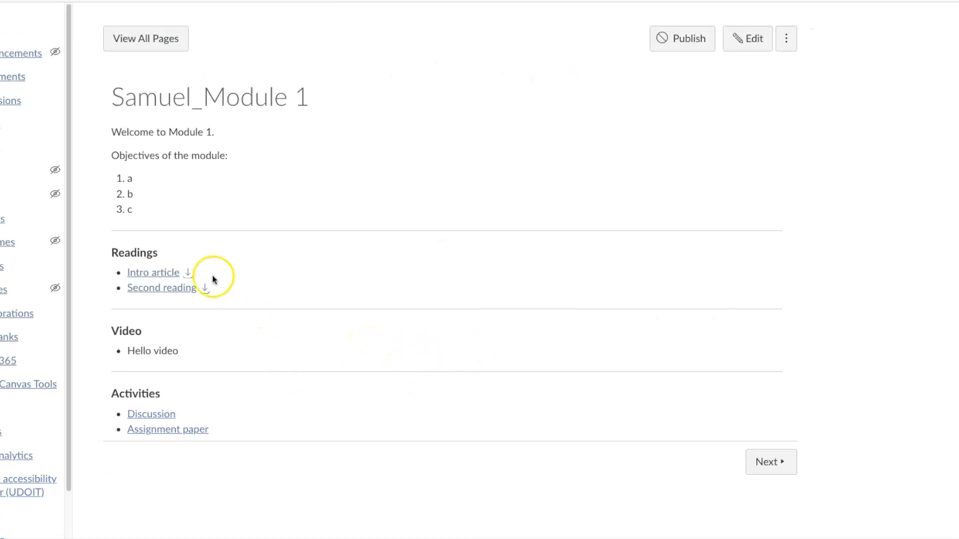
left_click(151, 416)
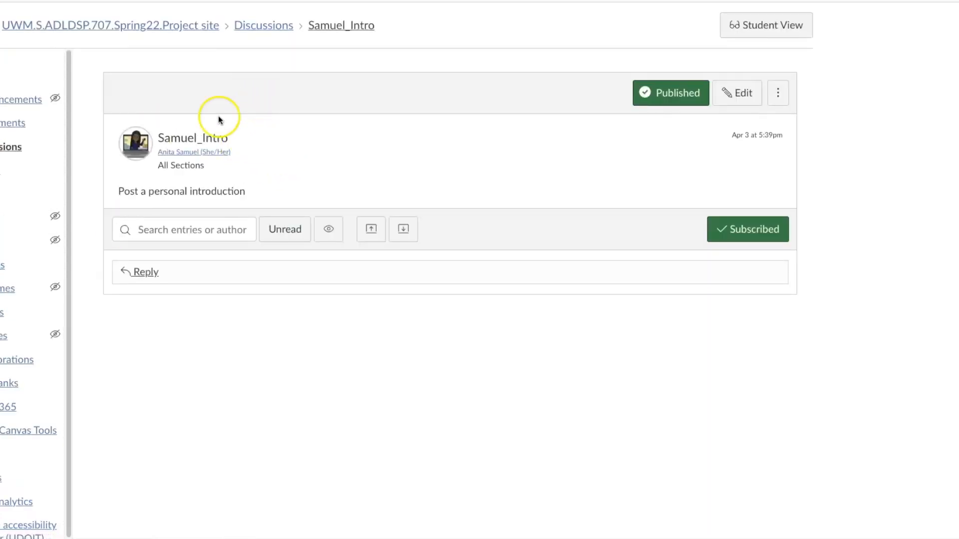
key("alt+Left")
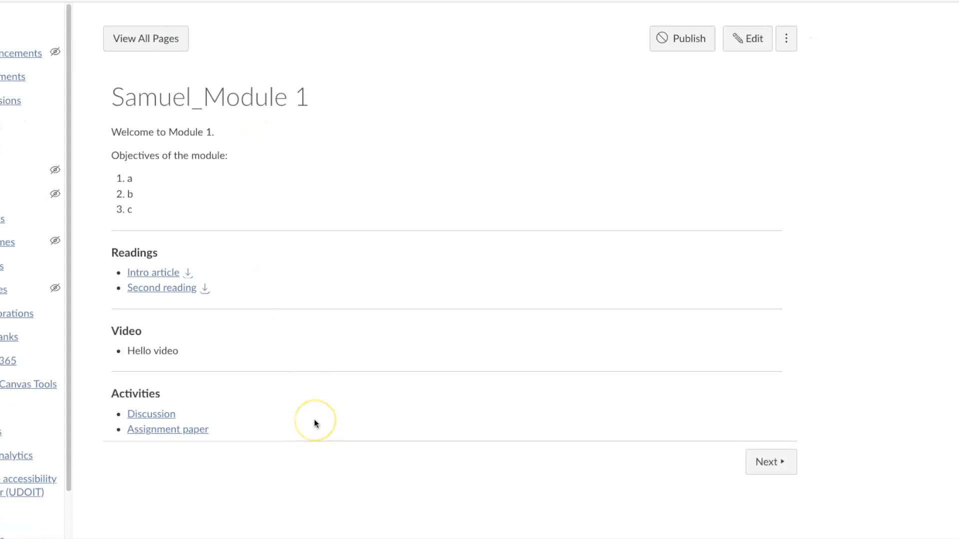
Go to YouTube in a new browser tab and open Ed Sheeran's "The Joker And The Queen" official video.
left_click(191, 352)
key("super+t")
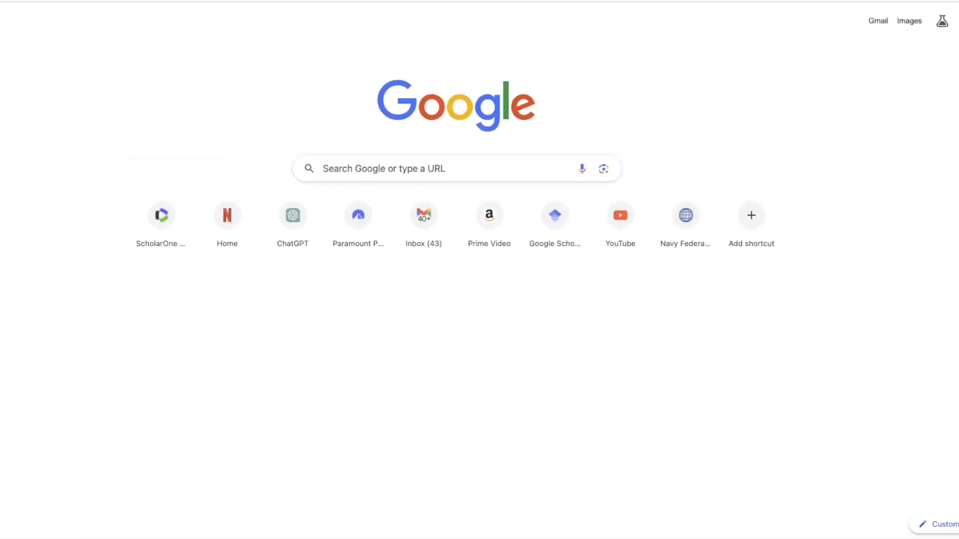
key("super+l")
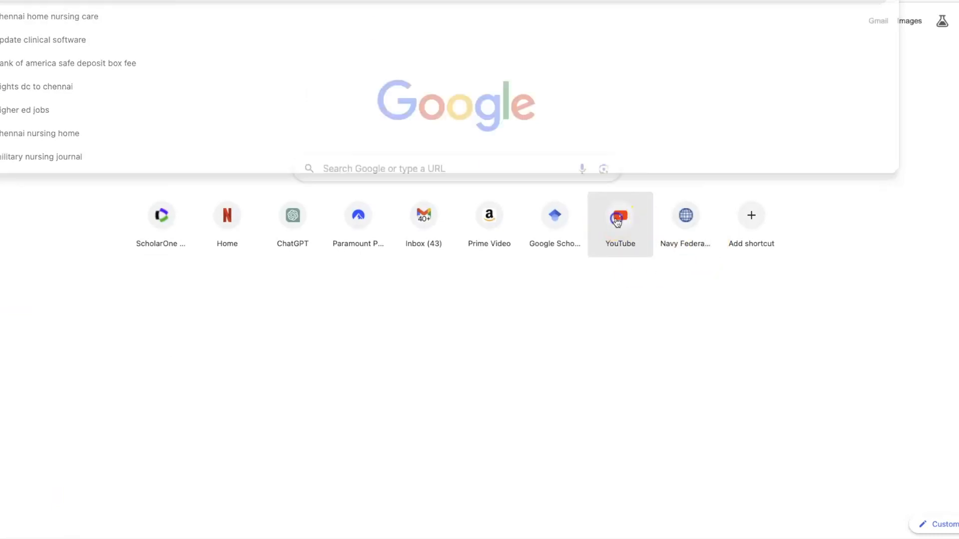
left_click(619, 217)
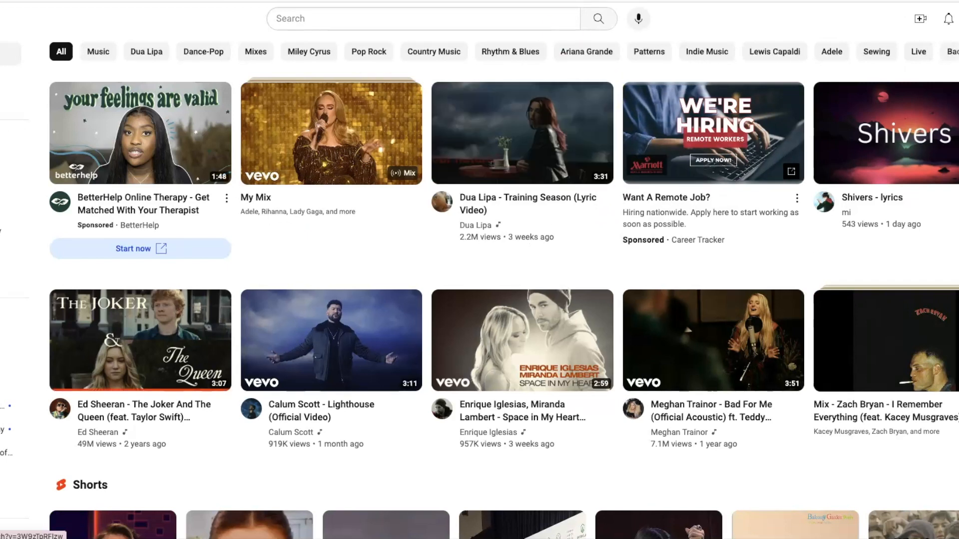
left_click(145, 328)
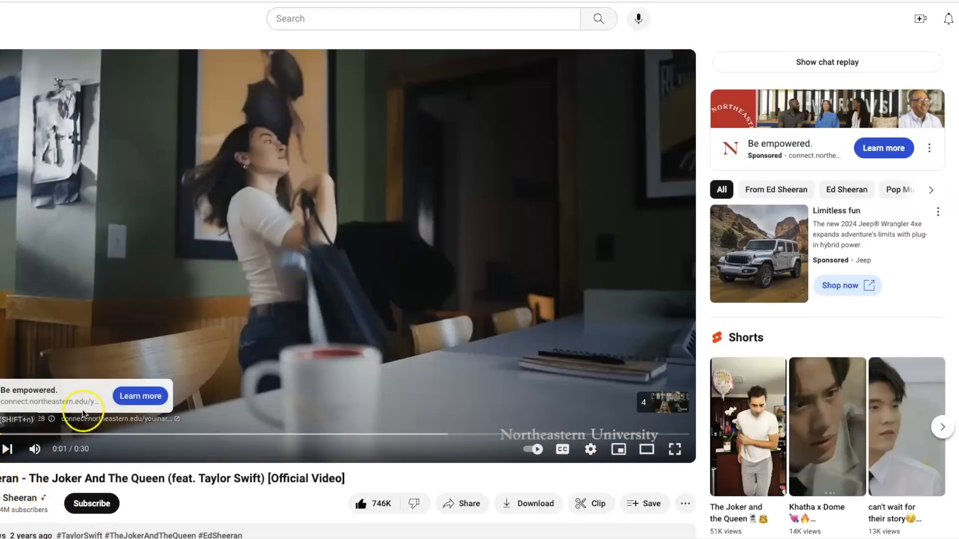
Copy the video's embed code from its sharing options.
scroll(262, 339, "down", 3)
scroll(264, 343, "down", 1)
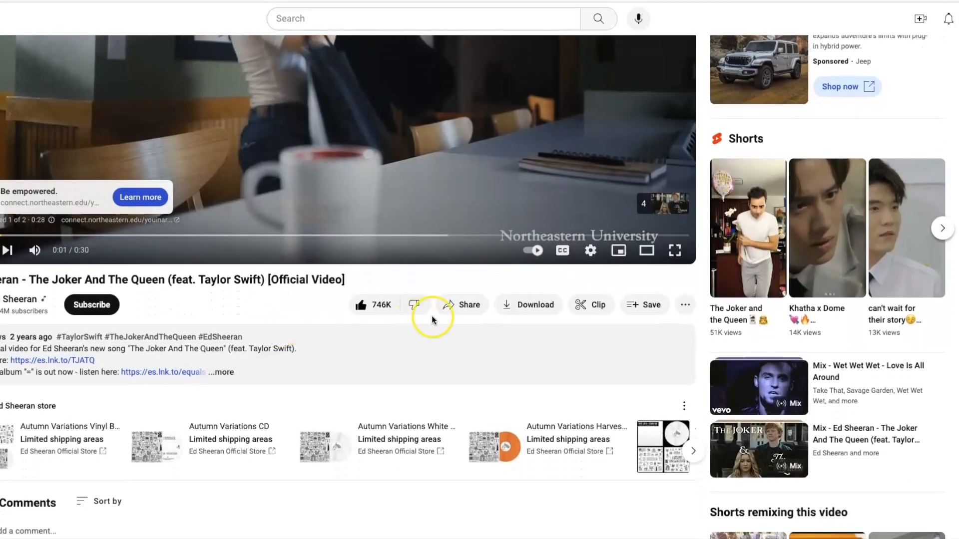
left_click(460, 309)
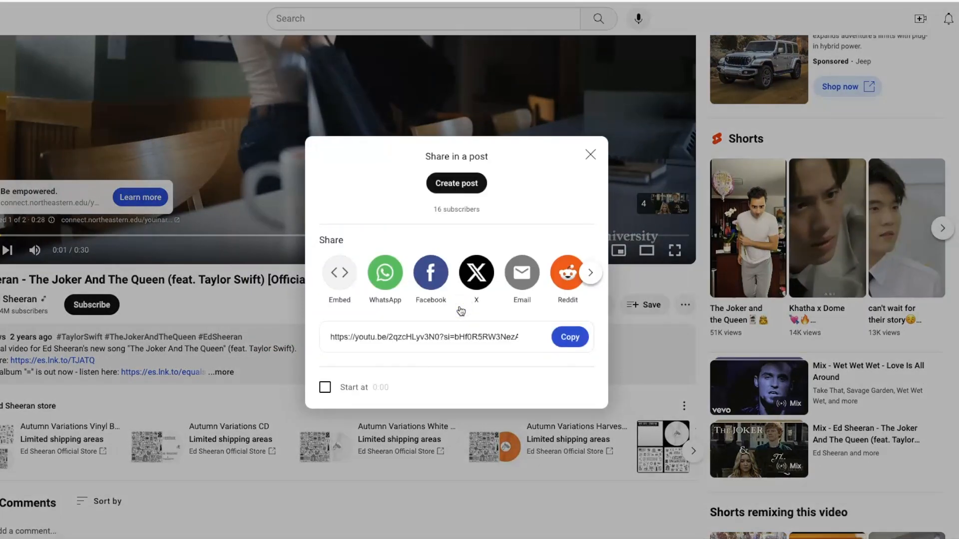
left_click(343, 281)
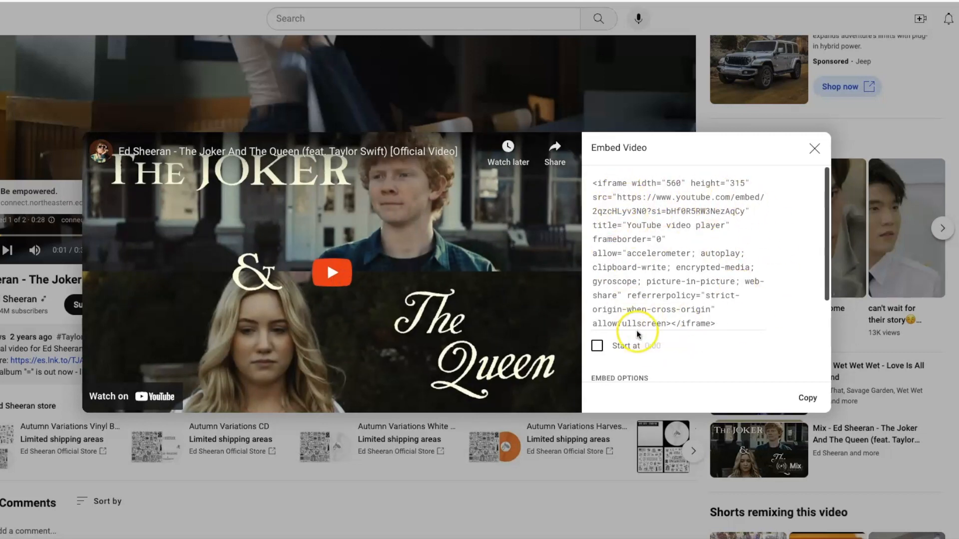
left_click(808, 398)
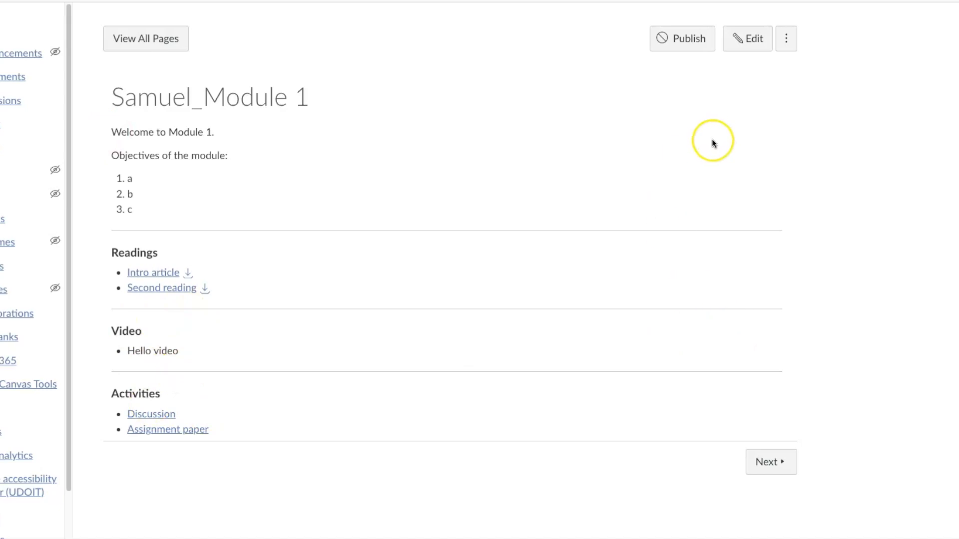
Open the module page for editing and add an unbulleted blank line below "Hello video" in the Video section.
left_click(761, 48)
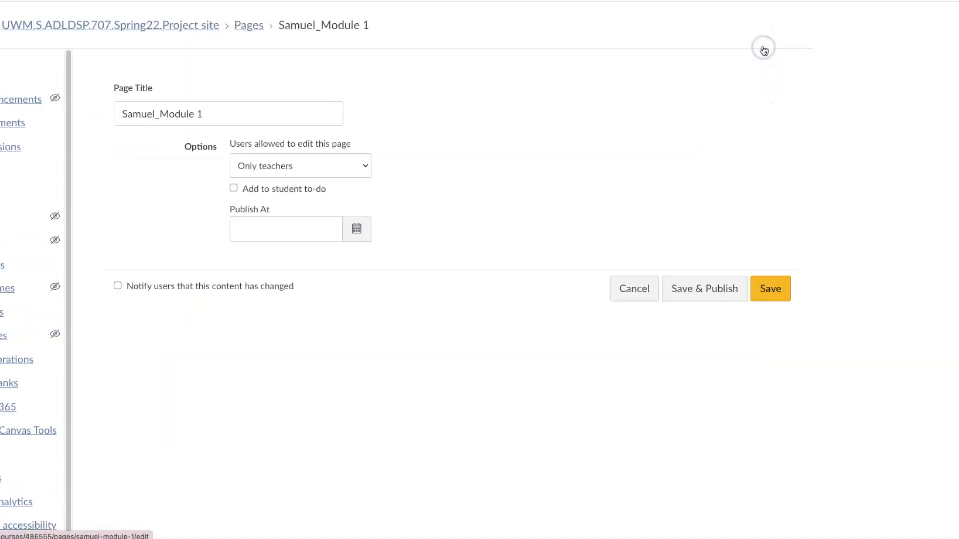
scroll(267, 342, "down", 2)
left_click(231, 329)
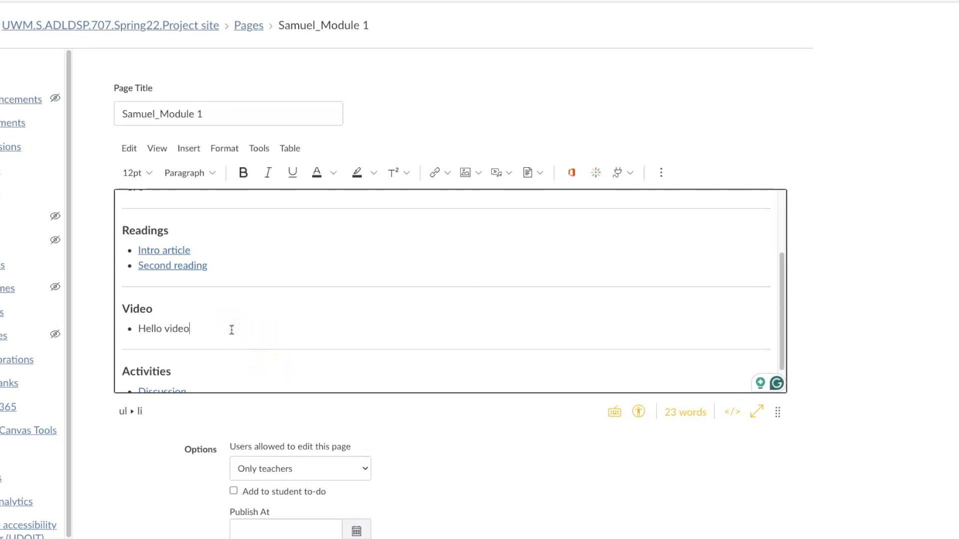
key("Return")
key("Return")
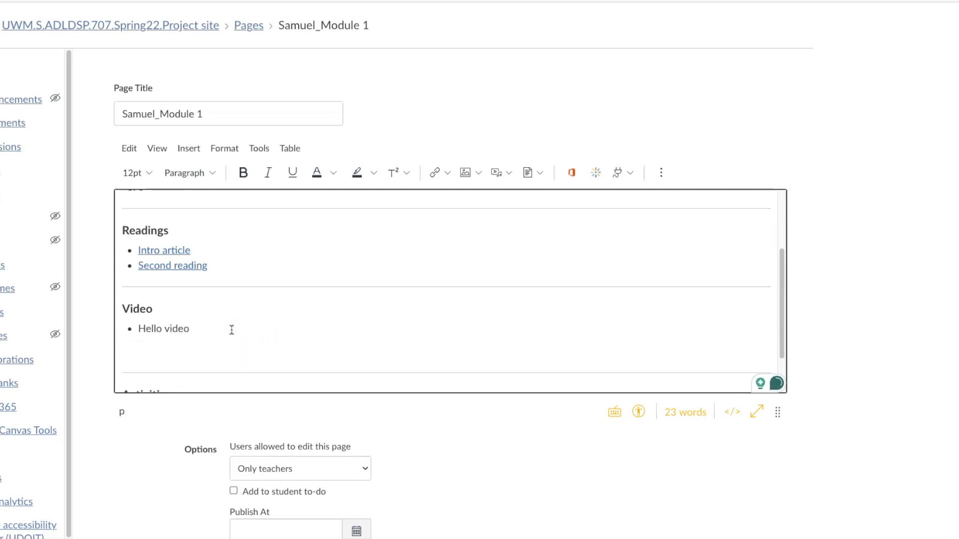
Embed the YouTube video below "Hello video" using the copied 560 by 315 iframe code.
left_click(188, 153)
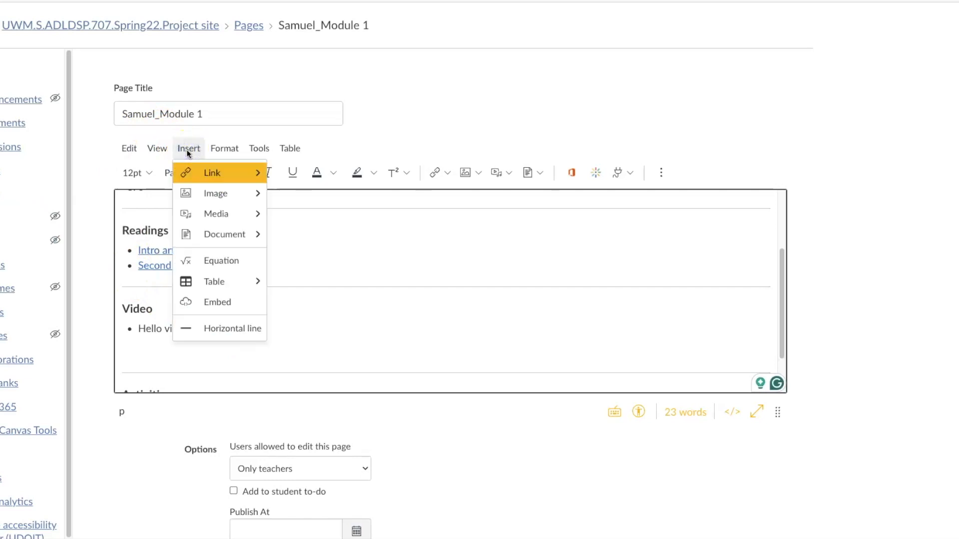
left_click(217, 302)
left_click(249, 293)
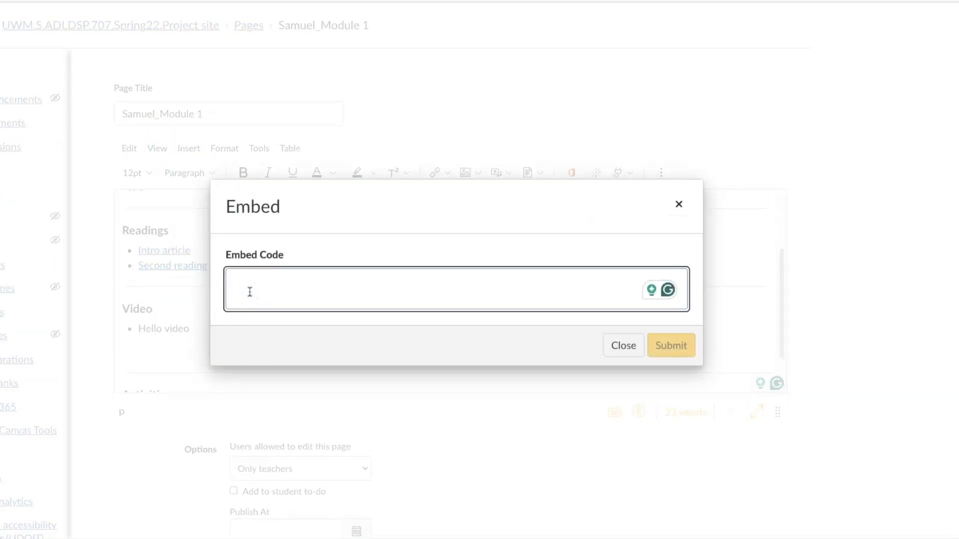
type("<iframe width=\"560\" height=\"315\" src=\"https://www.youtube.com/embed/2qzcHLyv3N0?si=bHf0R5RW3NezAqCy\" title=\"YouTube video player\" frameborder=\"0\" allow=\"accelerometer; autoplay; clipboard-write; encrypted-media; gyroscope; picture-in-picture; web-share\" referrerpolicy=\"strict-origin-when-cross-origin\" allowfullscreen></iframe>")
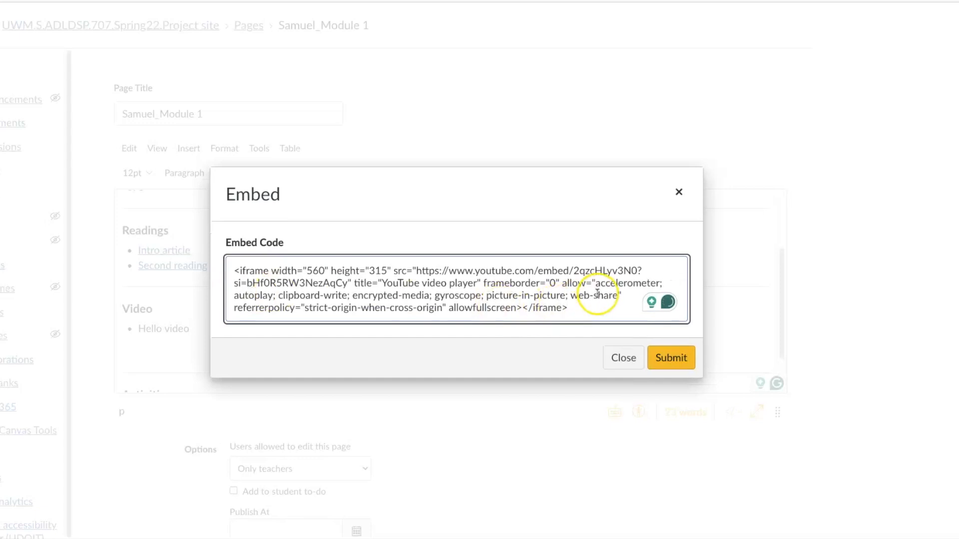
left_click(667, 360)
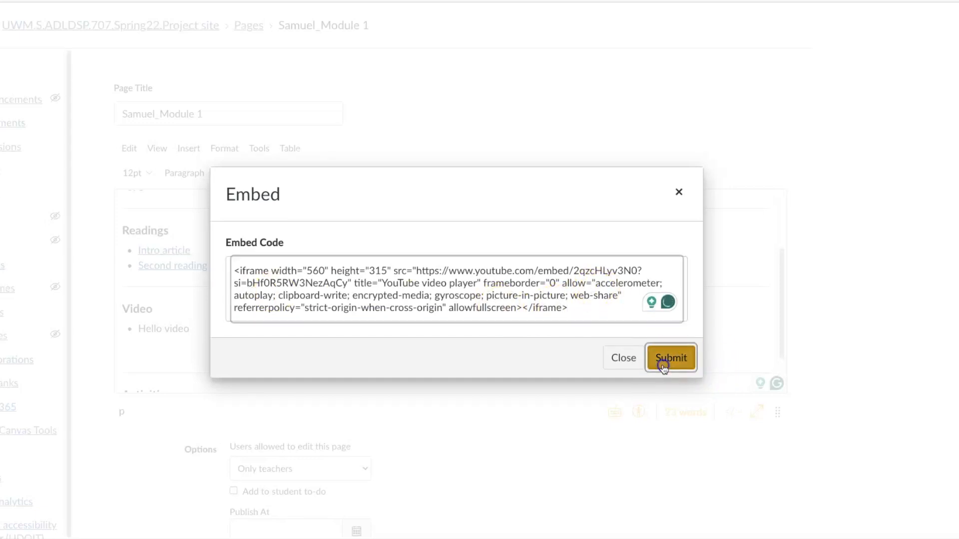
Check the embedded video in the editor, then save and publish the module page.
left_click(519, 227)
scroll(600, 229, "down", 1)
scroll(599, 229, "up", 2)
scroll(600, 230, "up", 1)
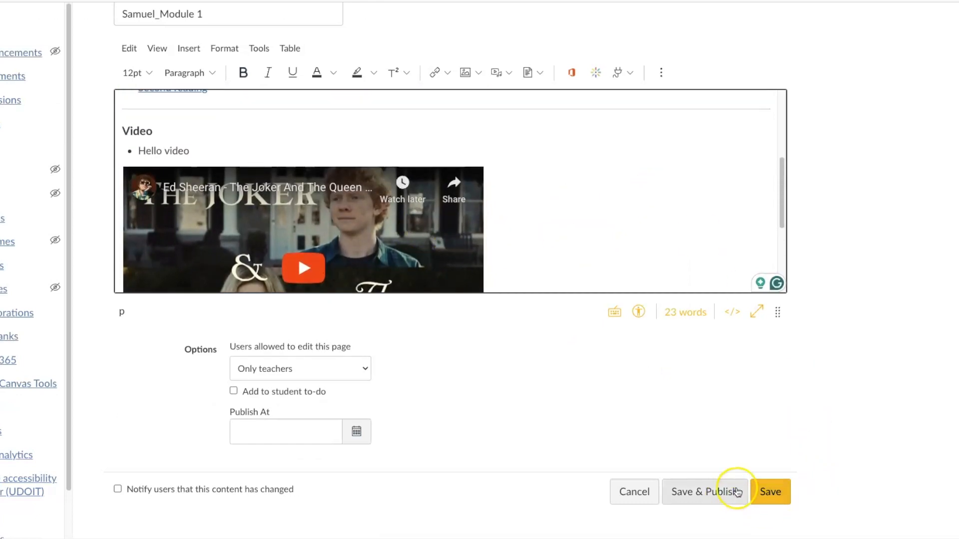
scroll(653, 277, "up", 1)
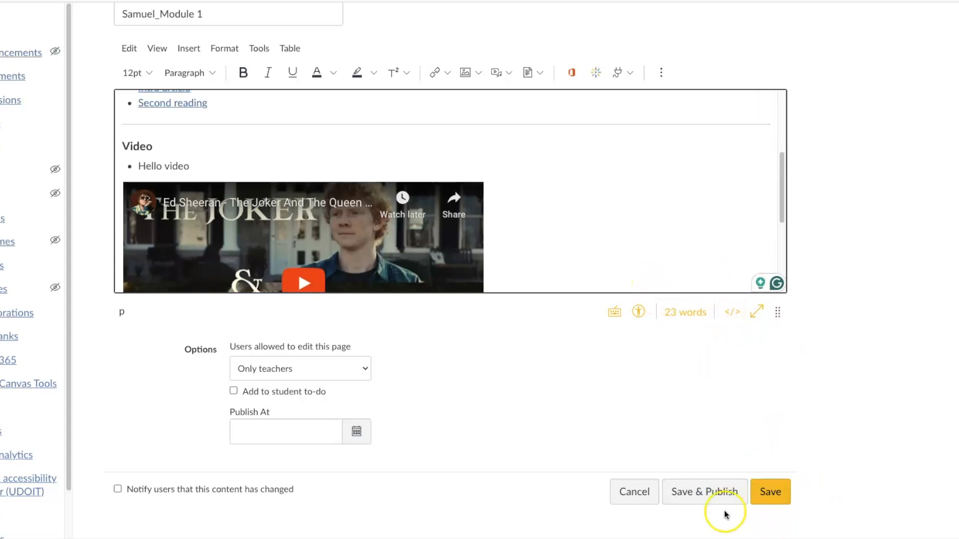
left_click(701, 493)
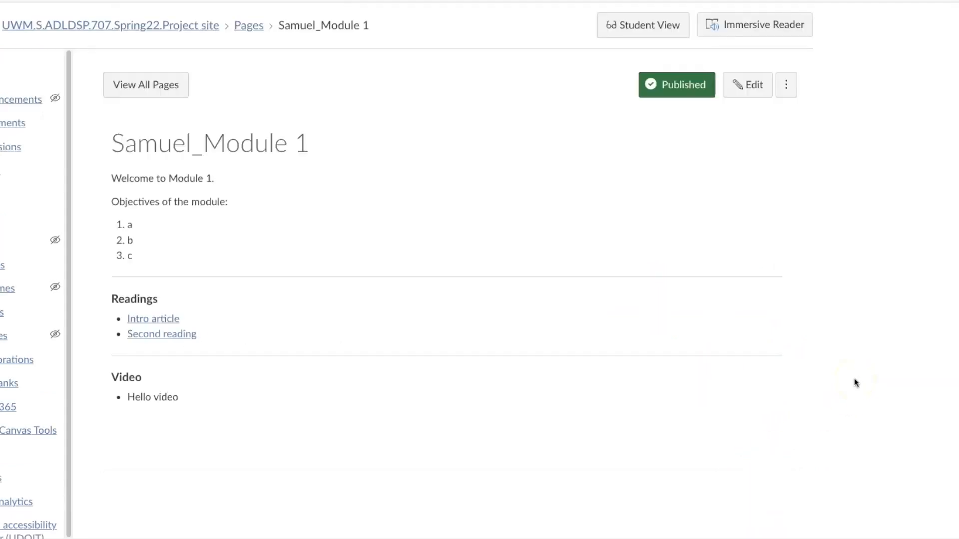
Review the published module page from its objectives and readings through the embedded video to the activities.
scroll(511, 202, "down", 5)
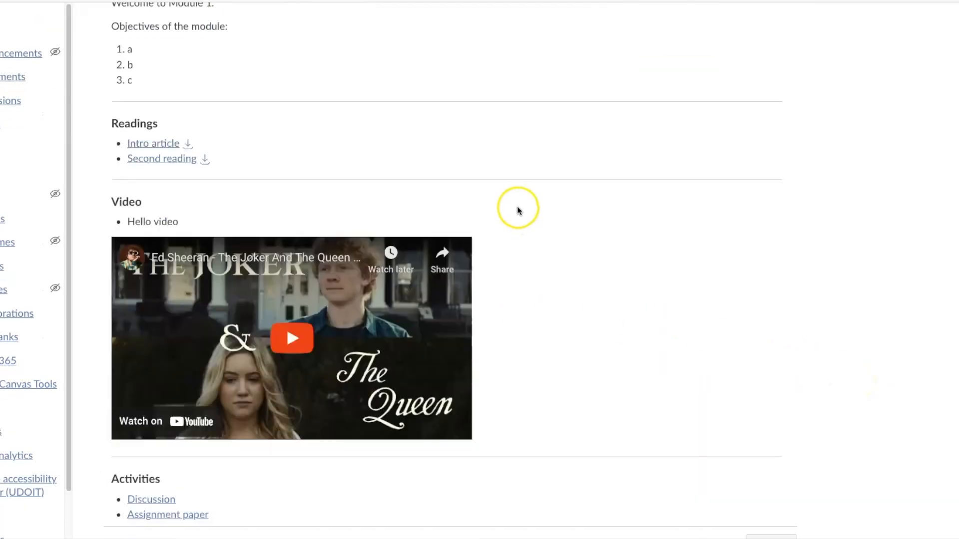
scroll(523, 191, "up", 5)
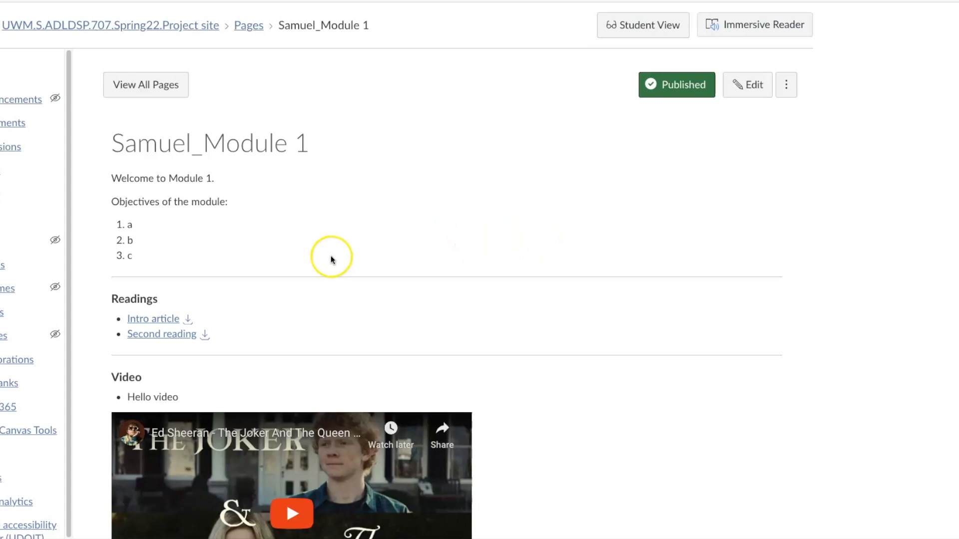
scroll(331, 259, "down", 1)
scroll(331, 259, "down", 3)
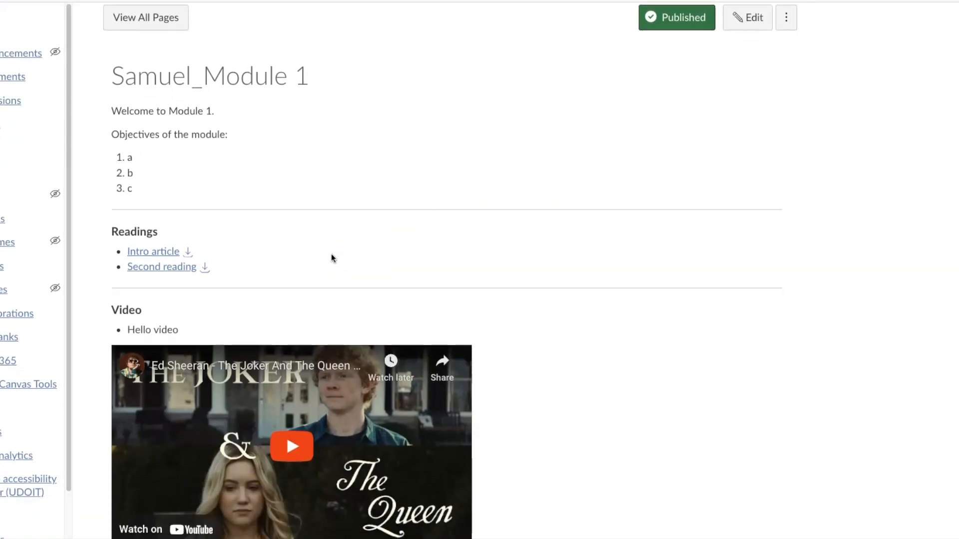
scroll(331, 254, "down", 1)
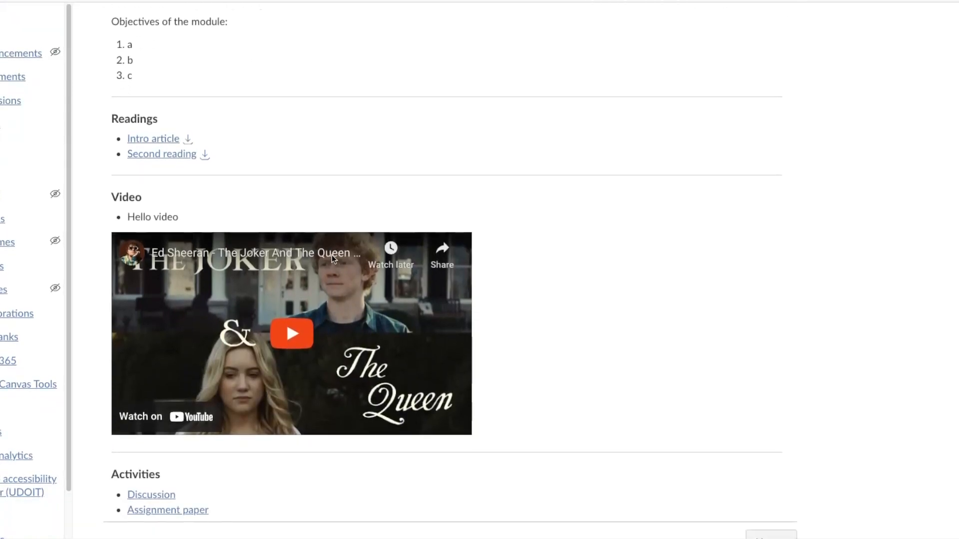
scroll(333, 260, "down", 1)
left_click(330, 250)
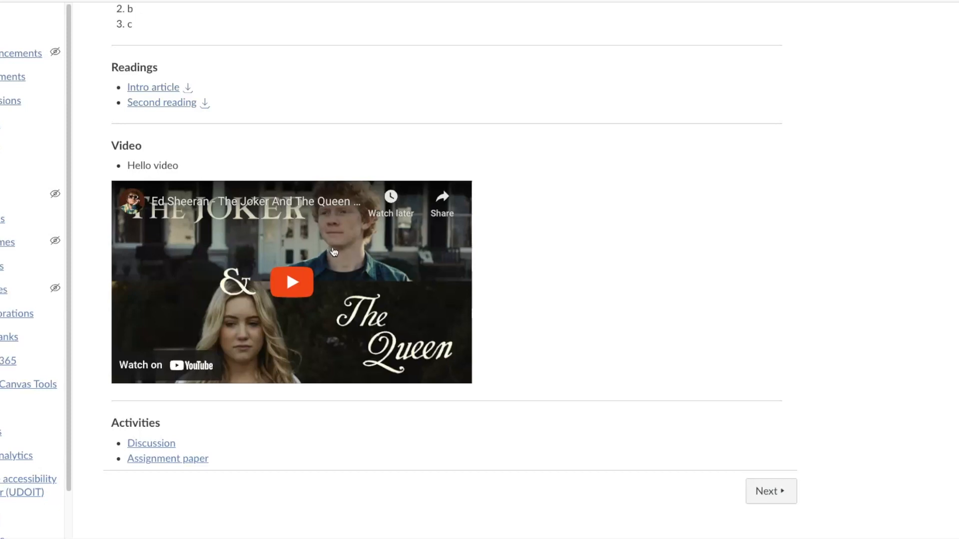
scroll(338, 250, "up", 3)
scroll(360, 251, "up", 2)
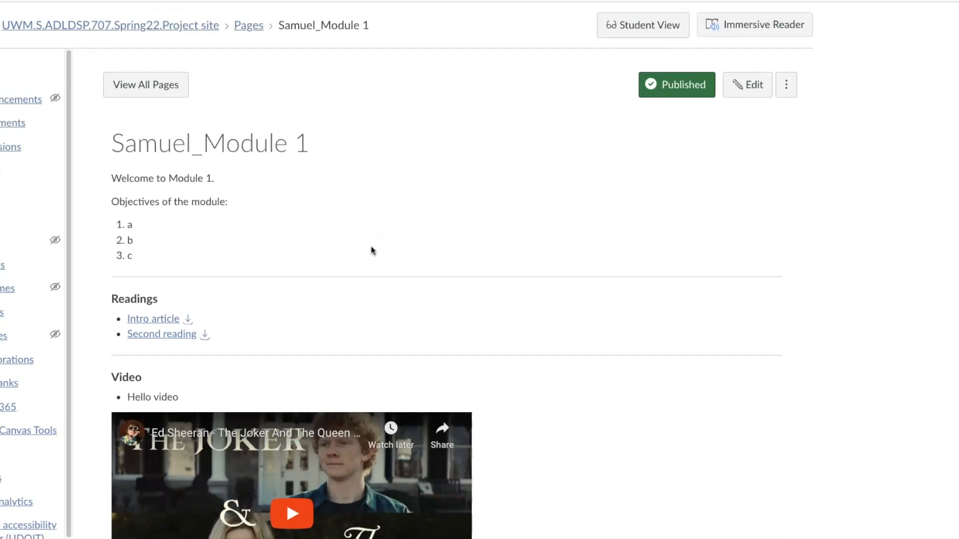
scroll(372, 251, "down", 1)
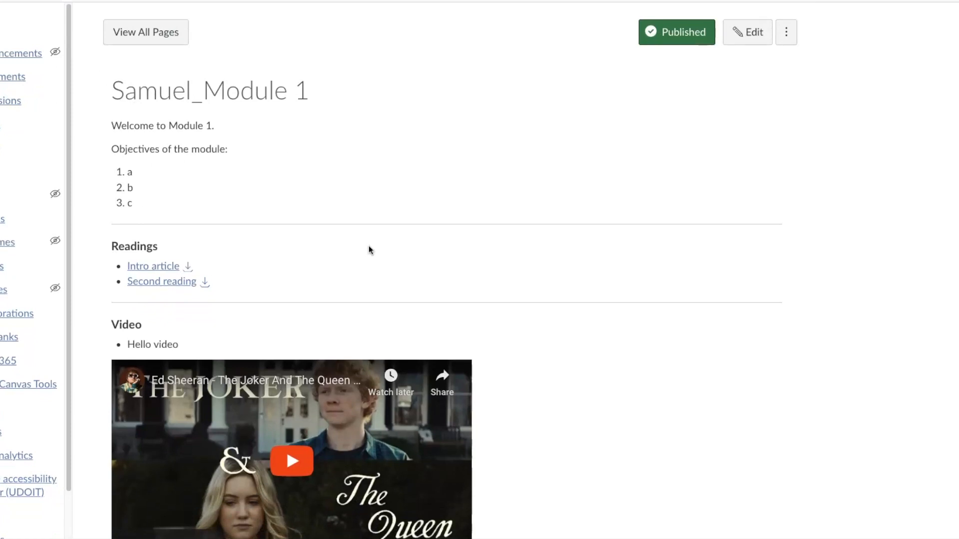
scroll(487, 255, "down", 3)
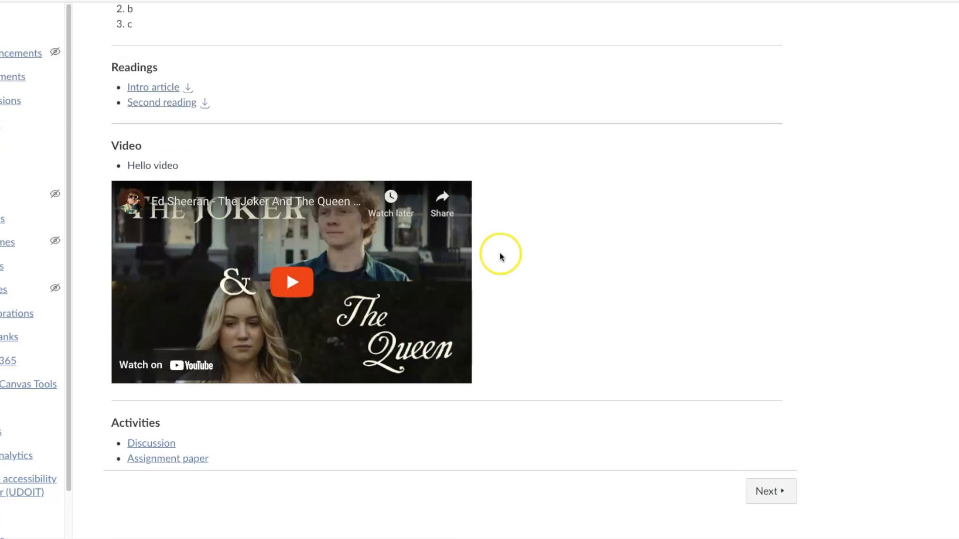